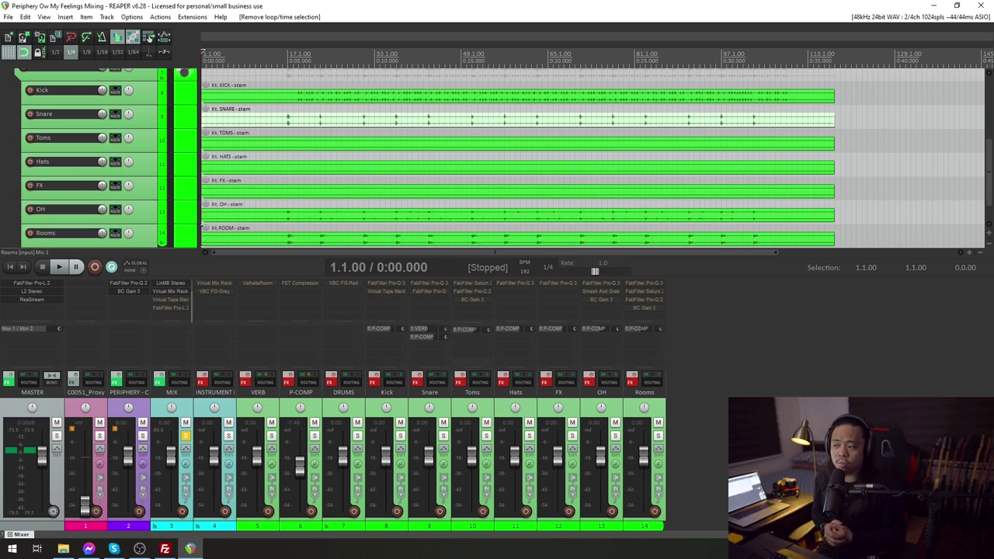
# Step: Hide the mixer and go over the track groups, selecting DRUMS to Rooms, VERB to Rooms, and the MIX bus
pyautogui.hotkey('ctrl', 'm')
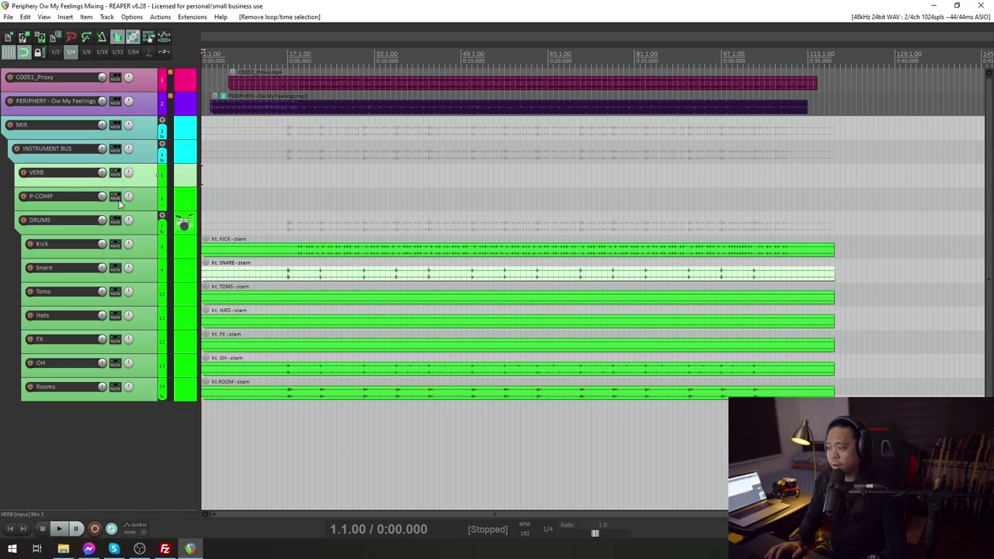
pyautogui.click(147, 224)
pyautogui.keyDown('shift'); pyautogui.click(150, 386); pyautogui.keyUp('shift')
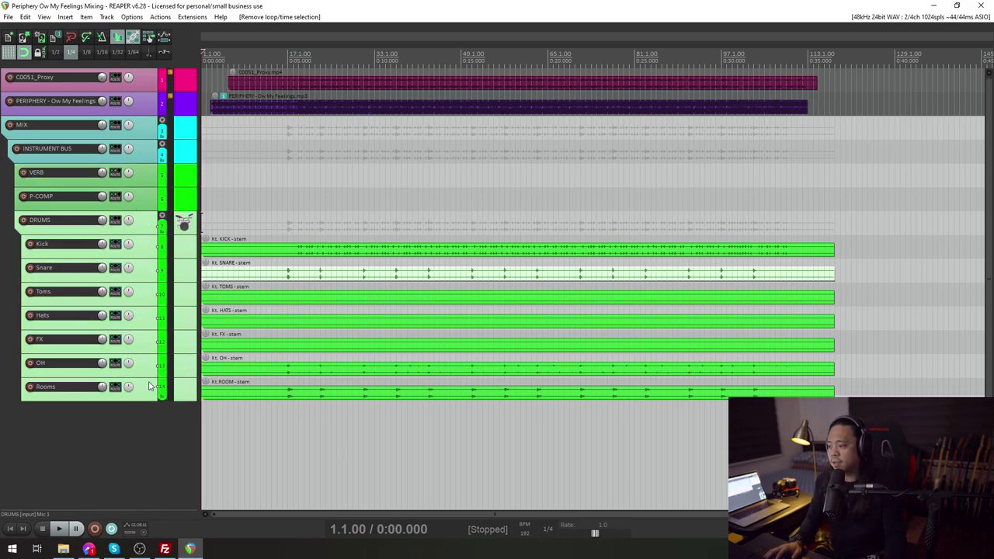
pyautogui.click(147, 179)
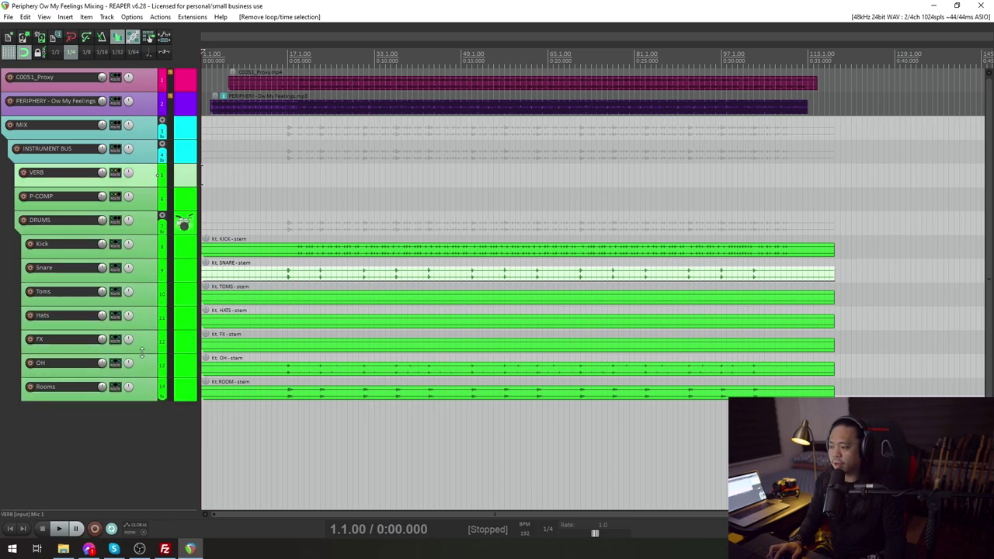
pyautogui.keyDown('shift'); pyautogui.click(147, 393); pyautogui.keyUp('shift')
pyautogui.click(142, 160)
pyautogui.click(144, 127)
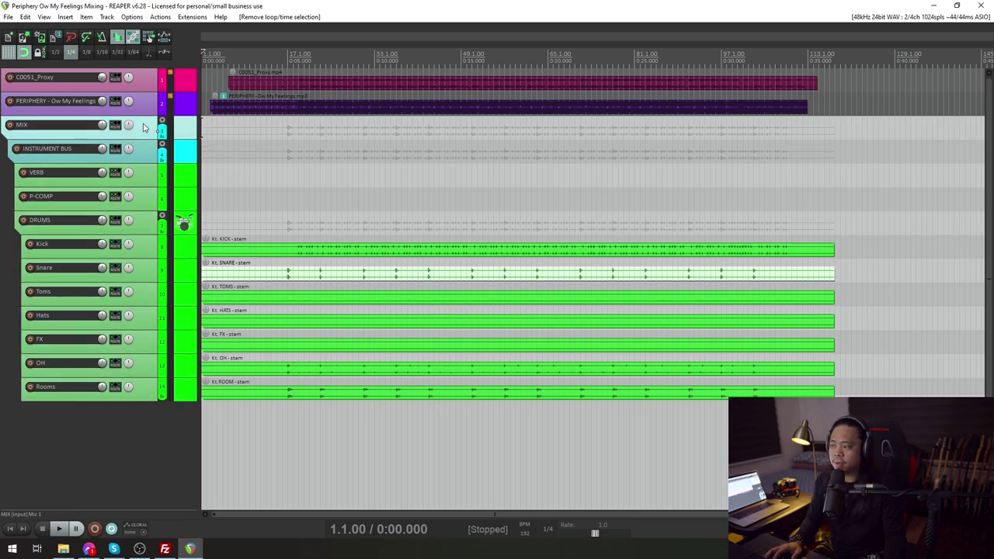
pyautogui.press('-')
# Step: Go through the DRUMS folder by selecting each track from Kick to Rooms, then the whole range together
pyautogui.click(64, 228)
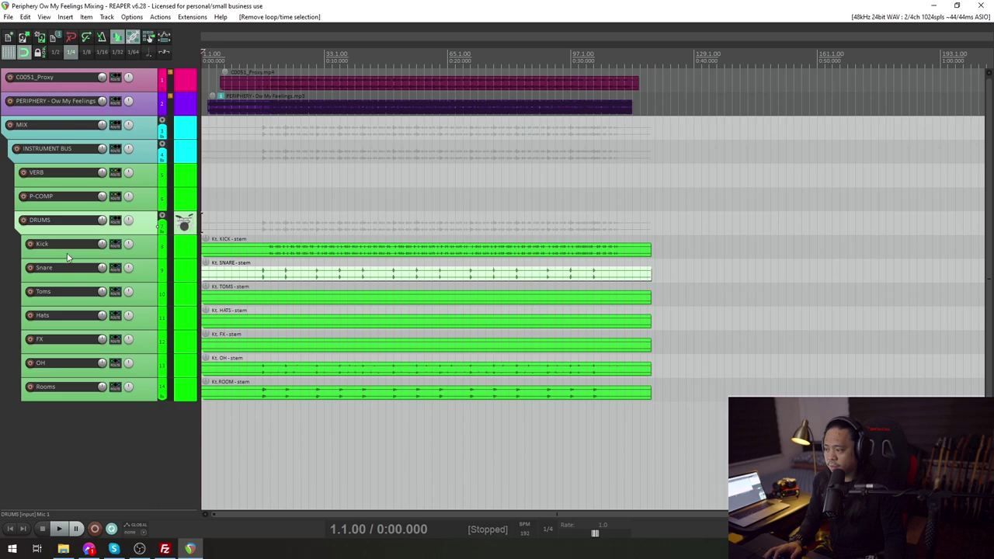
pyautogui.click(67, 259)
pyautogui.keyDown('shift'); pyautogui.click(70, 396); pyautogui.keyUp('shift')
pyautogui.click(52, 251)
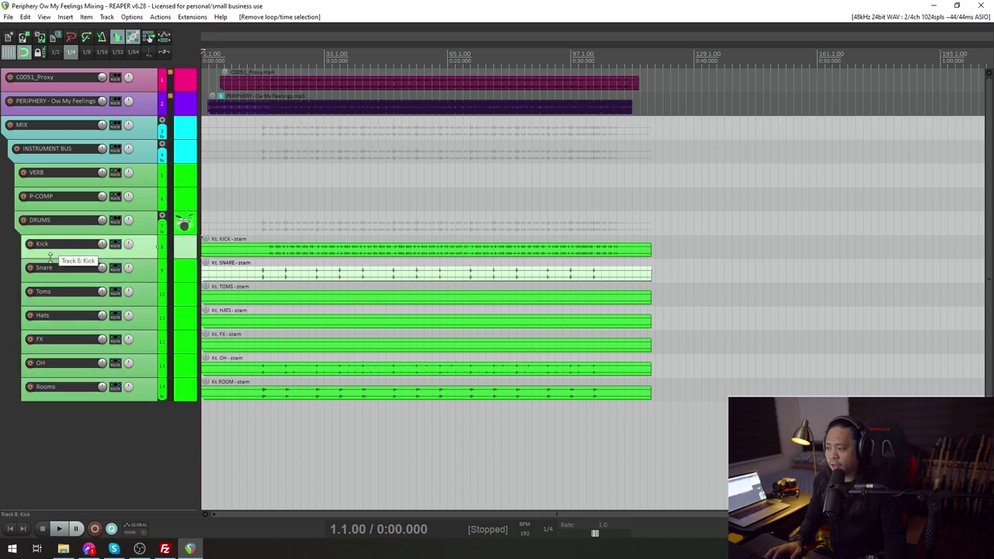
pyautogui.click(53, 281)
pyautogui.click(62, 304)
pyautogui.click(49, 328)
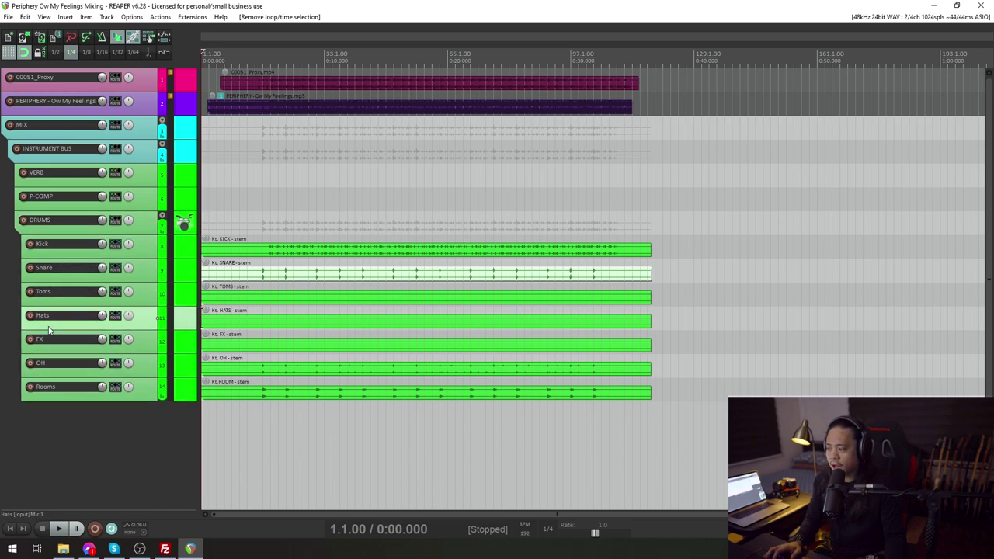
pyautogui.click(52, 352)
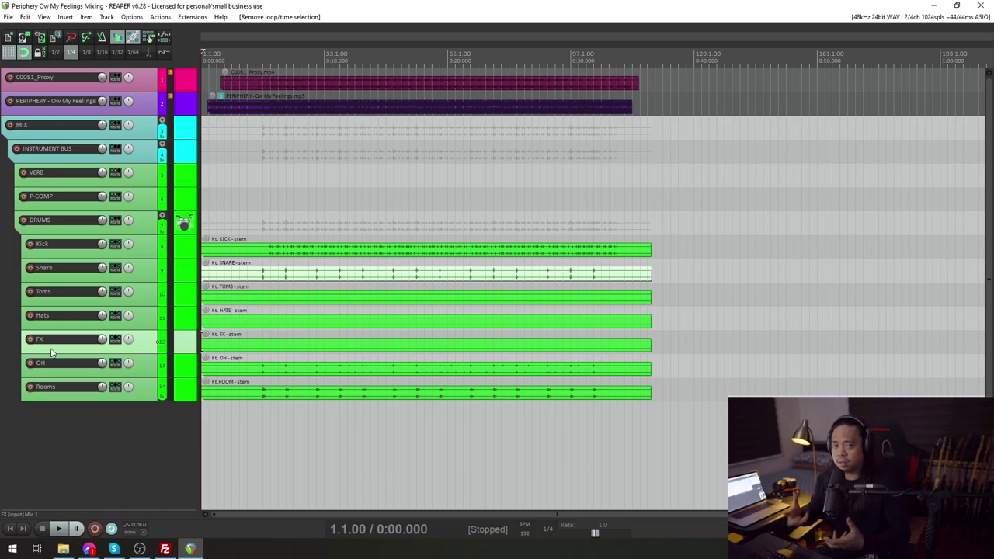
pyautogui.click(55, 376)
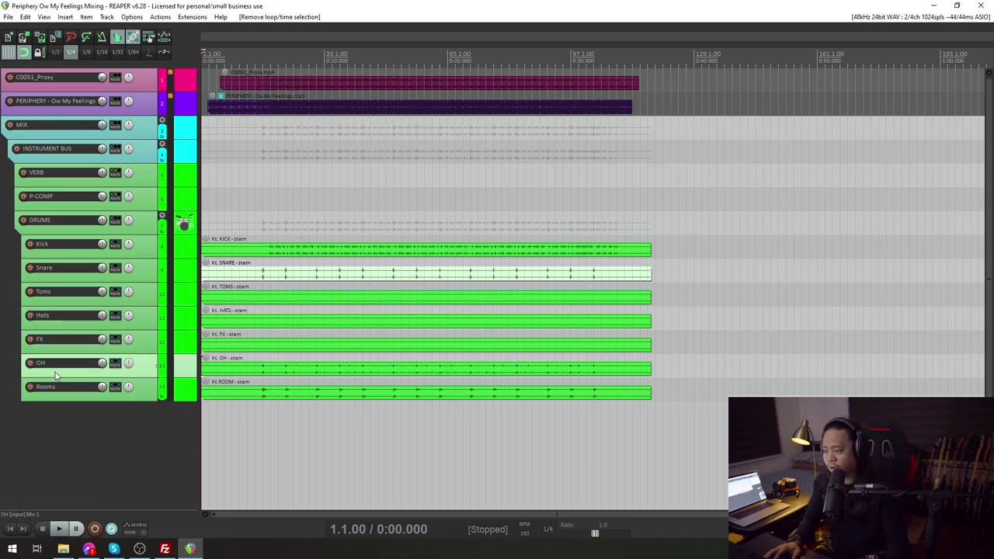
pyautogui.click(67, 399)
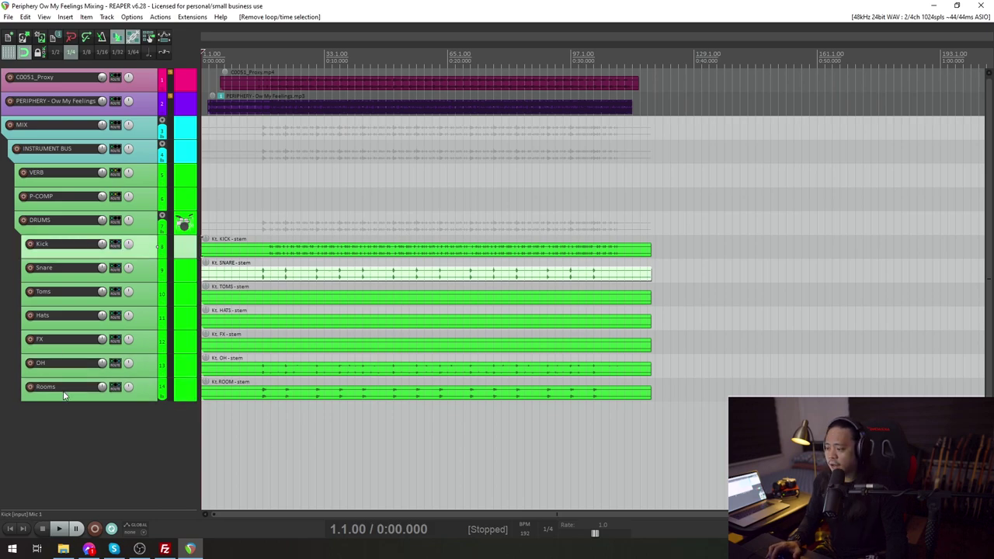
pyautogui.keyDown('shift'); pyautogui.click(66, 397); pyautogui.keyUp('shift')
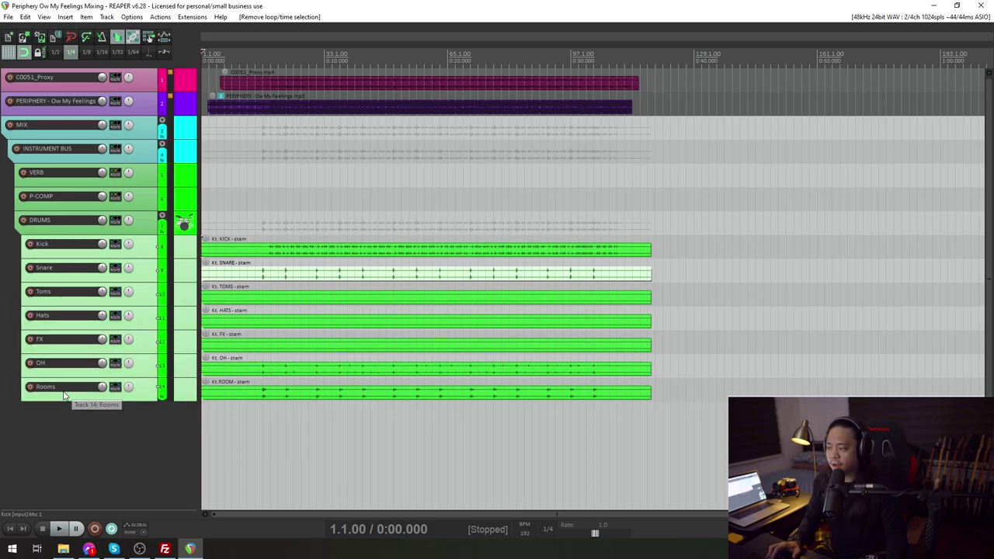
# Step: Go up the bus hierarchy from DRUMS through P-COMP, VERB, INSTRUMENT BUS and MIX to the PERIPHERY reference track
pyautogui.click(31, 230)
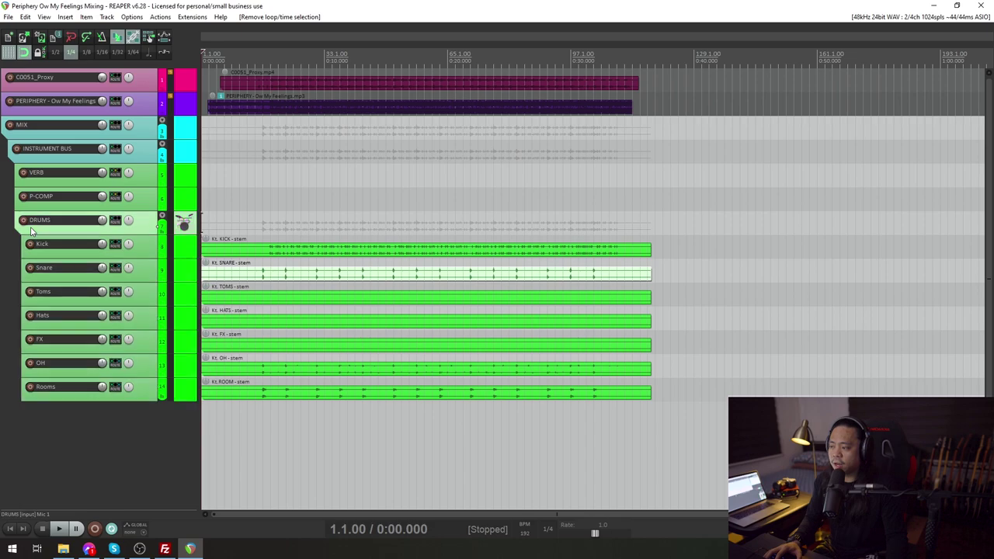
pyautogui.click(68, 207)
pyautogui.click(76, 180)
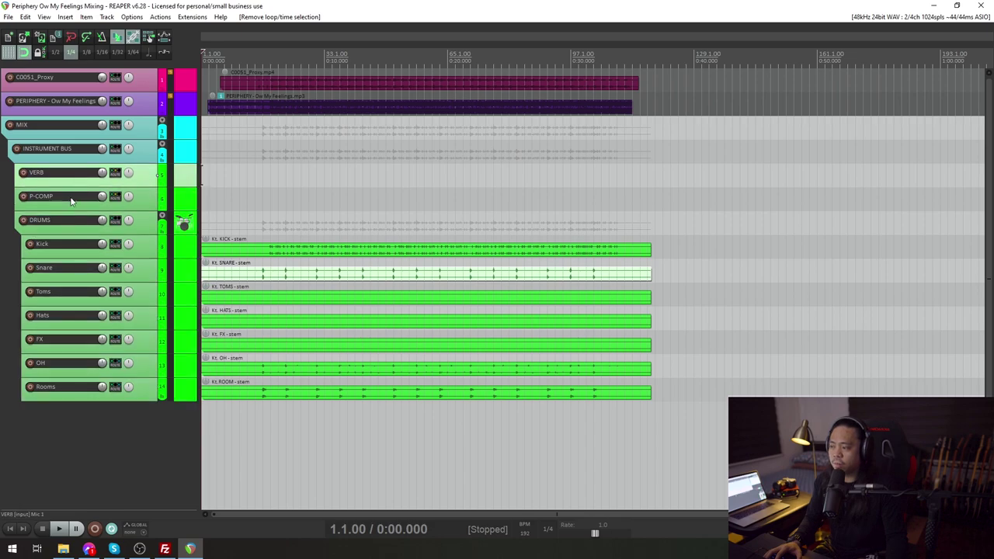
pyautogui.click(72, 156)
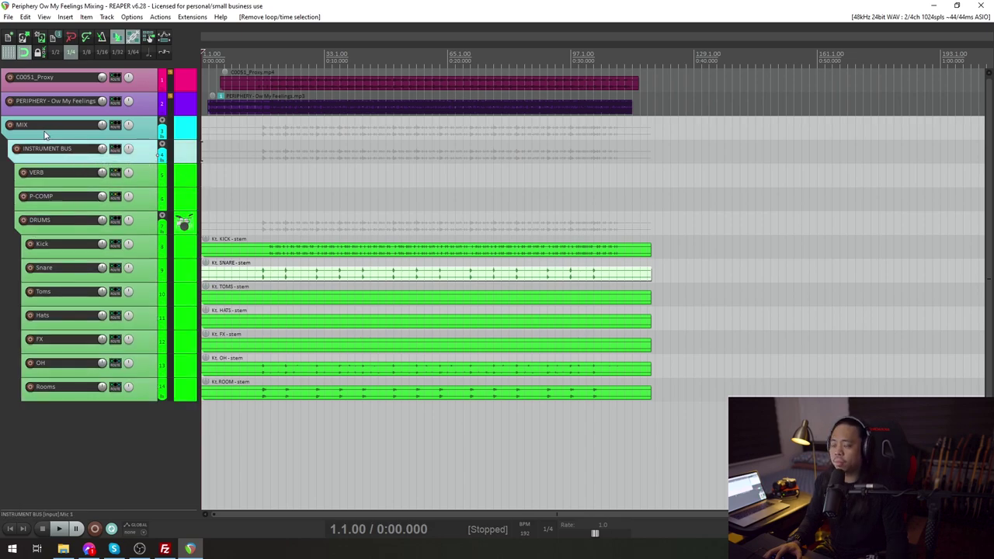
pyautogui.click(44, 135)
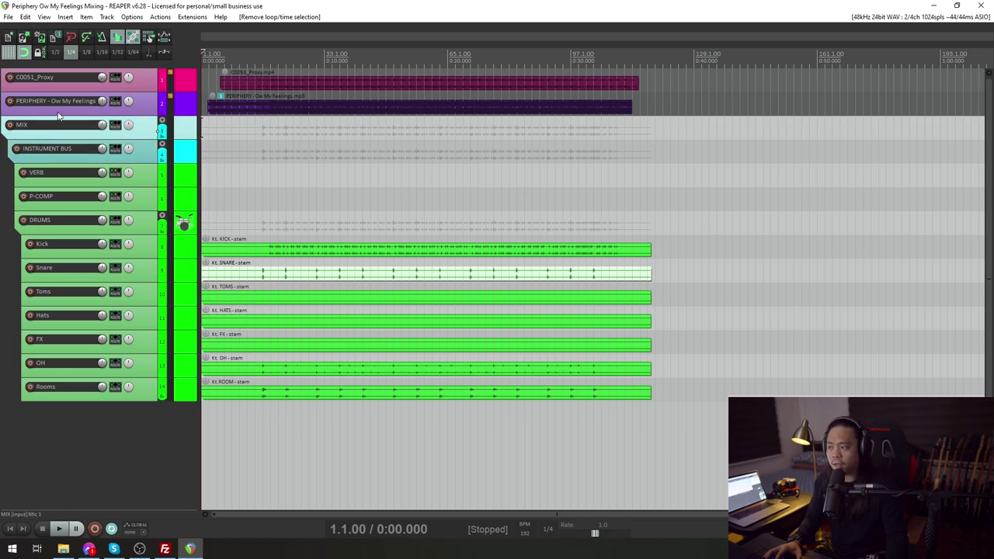
pyautogui.click(58, 114)
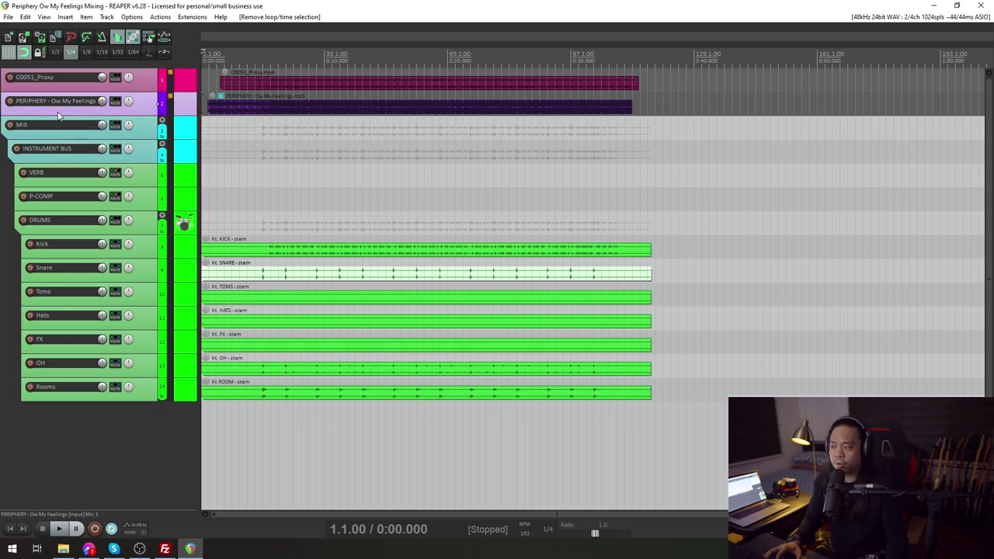
# Step: Show the mixer, play back the mix from the start, and mute the PERIPHERY reference track
pyautogui.hotkey('ctrl', 'm')
pyautogui.click(54, 414)
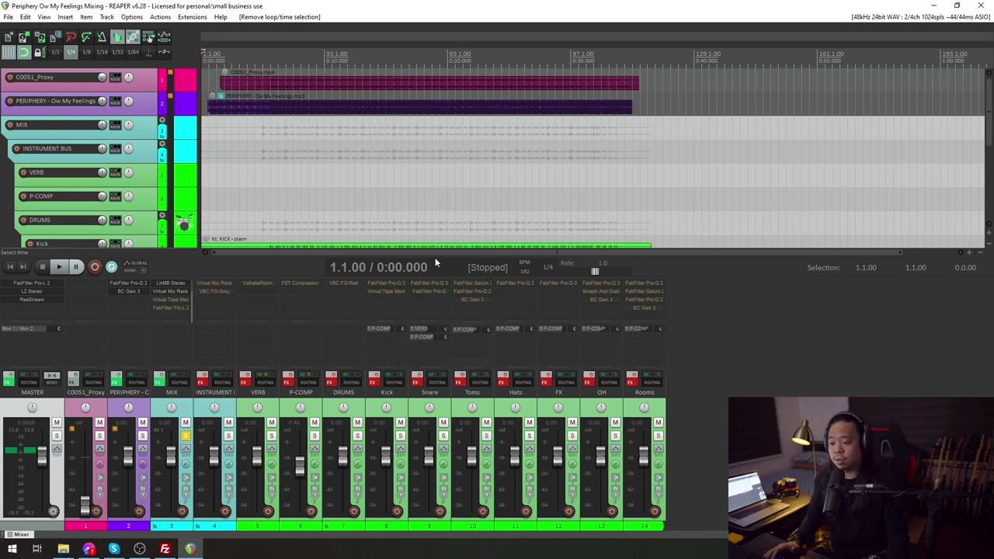
pyautogui.press('space')
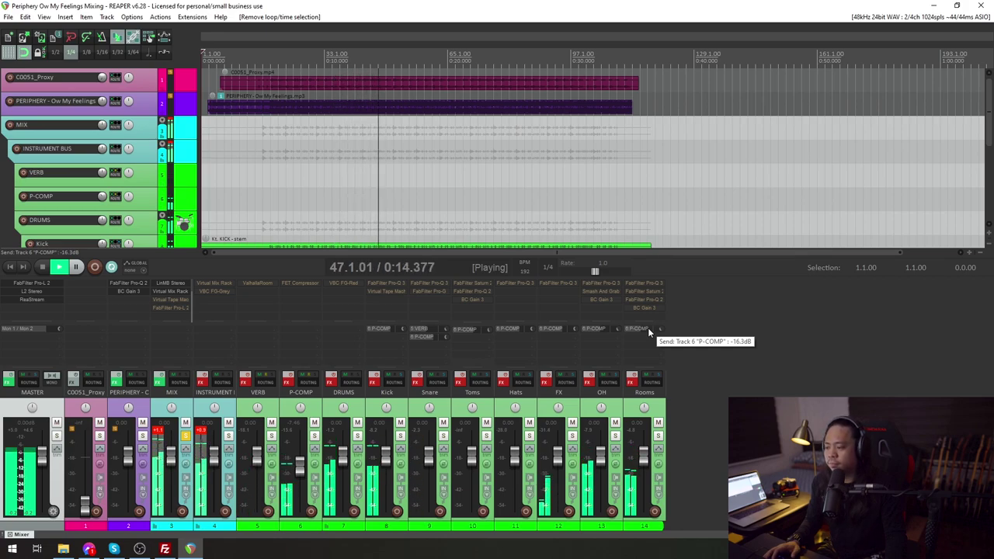
pyautogui.click(142, 422)
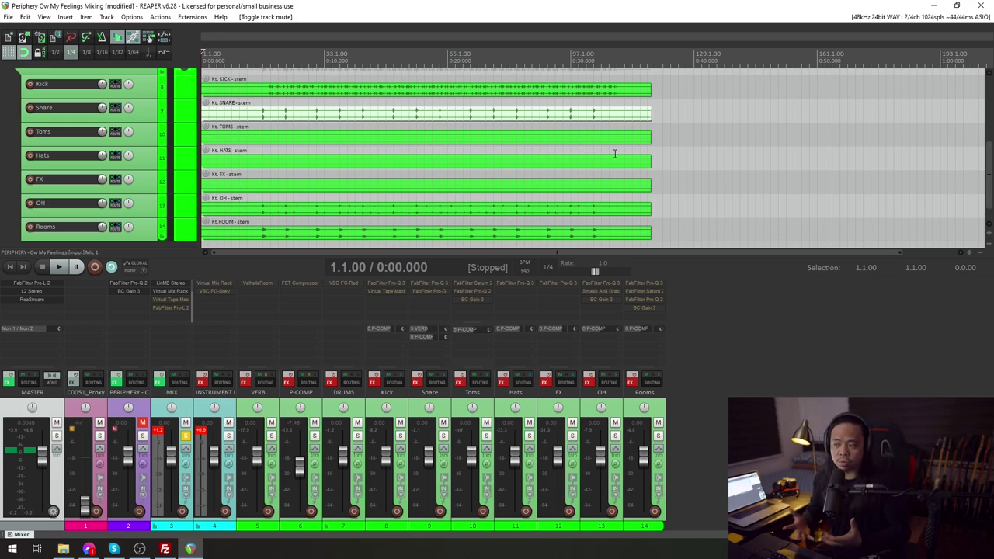
# Step: Open the Virtual Mix Rack plugin on the INSTRUMENT BUS and examine its FG-N drive control
pyautogui.click(421, 418)
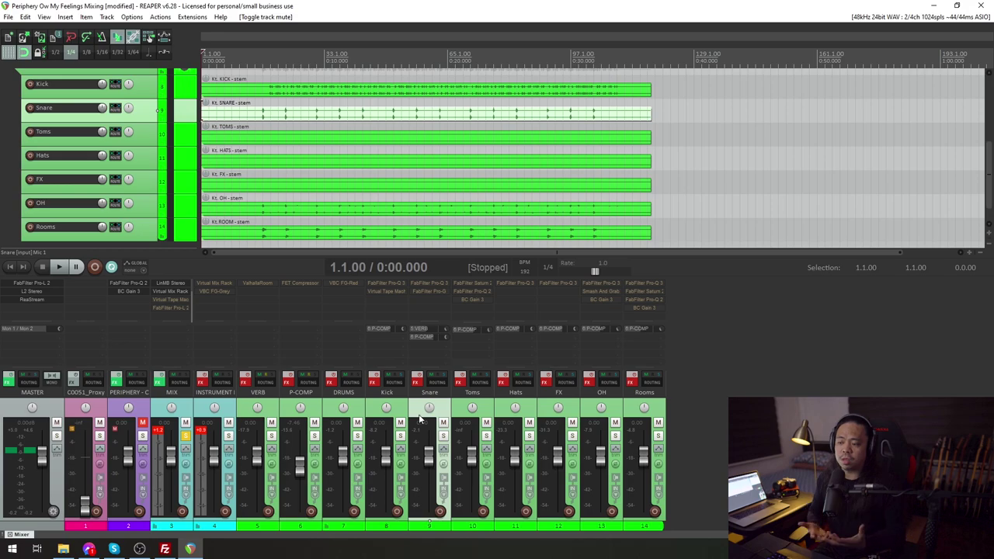
pyautogui.click(224, 420)
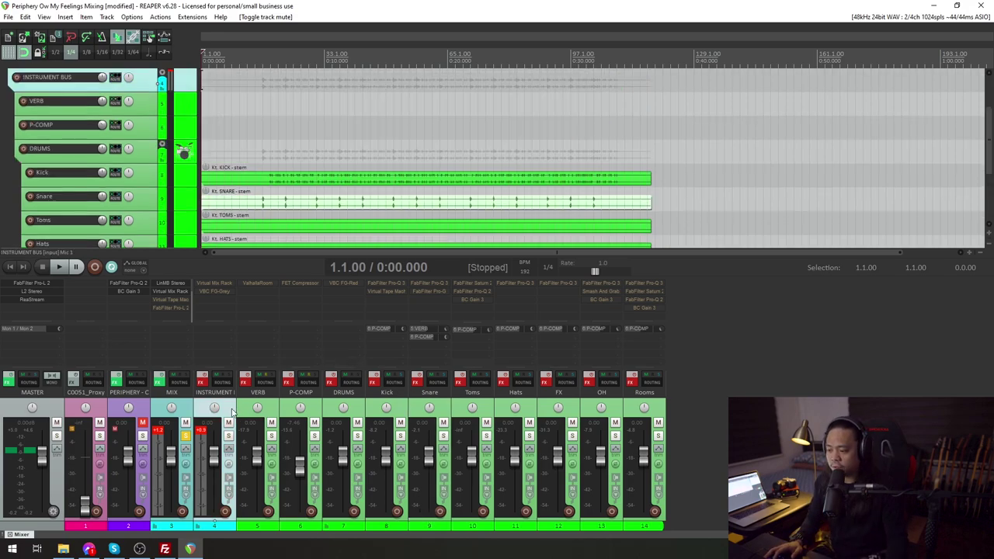
pyautogui.click(224, 285)
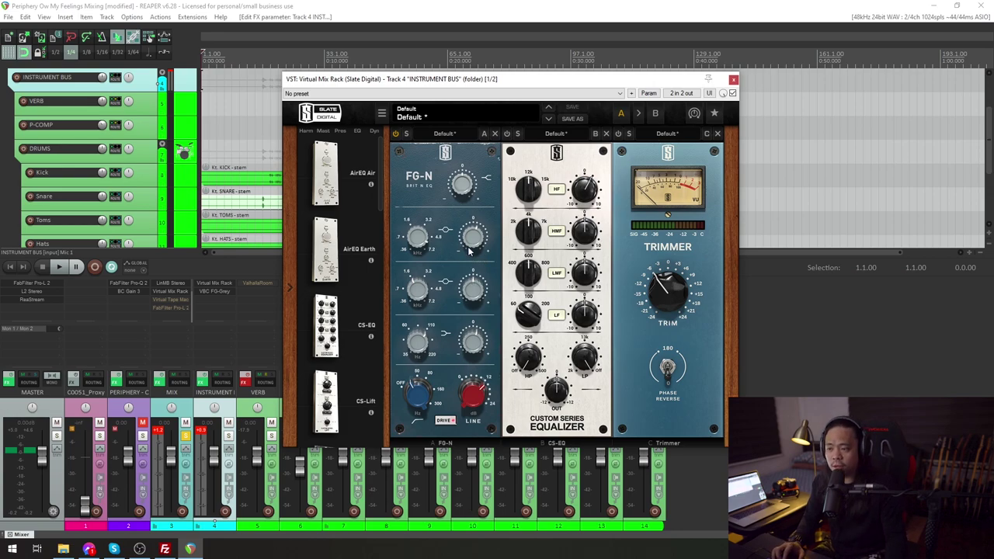
pyautogui.moveTo(493, 81); pyautogui.dragTo(483, 132)
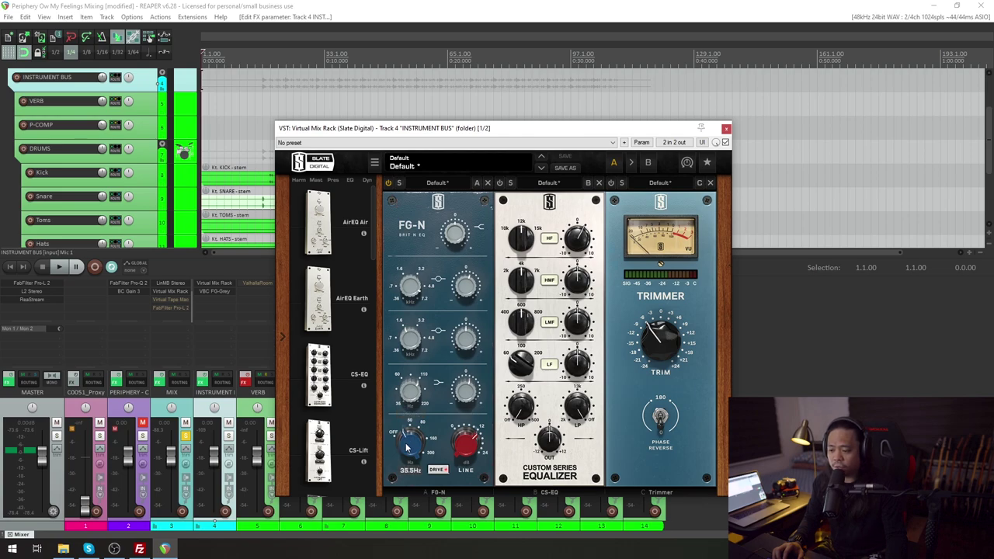
pyautogui.click(438, 471)
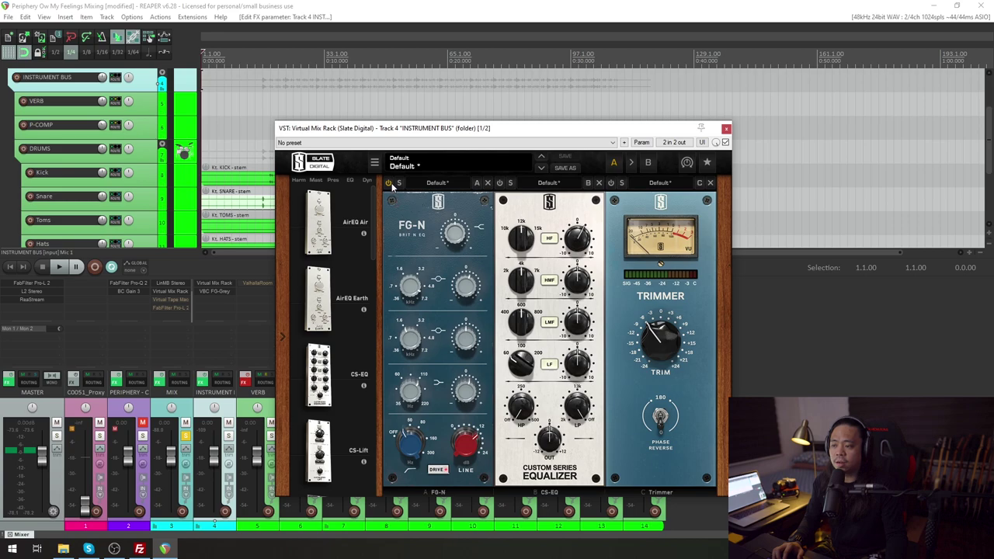
# Step: Uncover the timeline, set a loop selection from 15.1.00 to 71.1.00, and start playback
pyautogui.press('space')
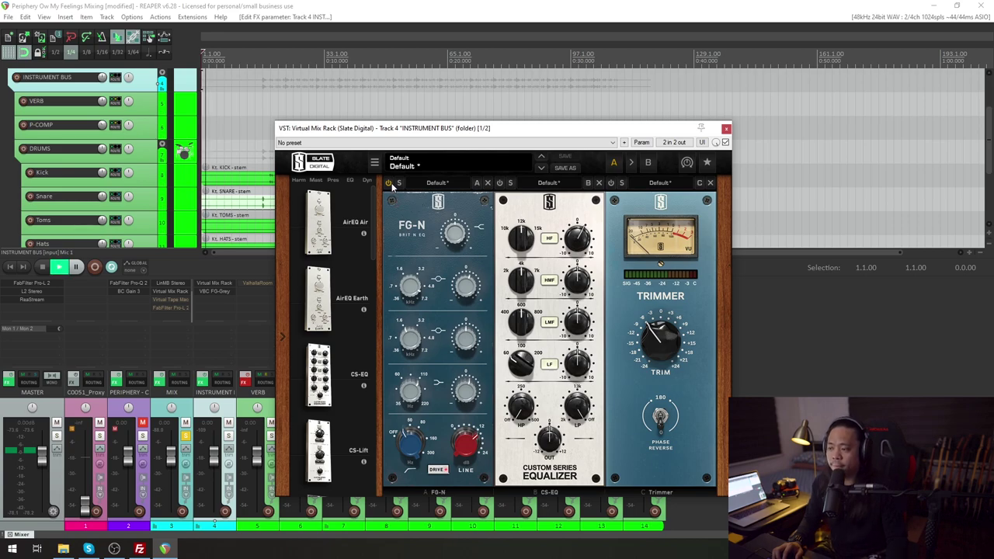
pyautogui.moveTo(474, 128); pyautogui.dragTo(492, 218)
pyautogui.moveTo(256, 68); pyautogui.dragTo(475, 70)
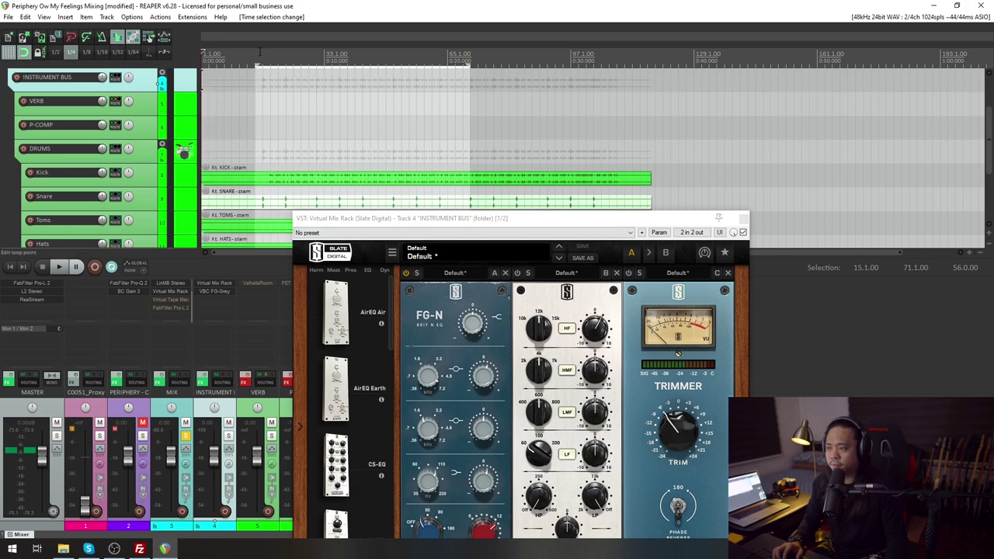
pyautogui.press('space')
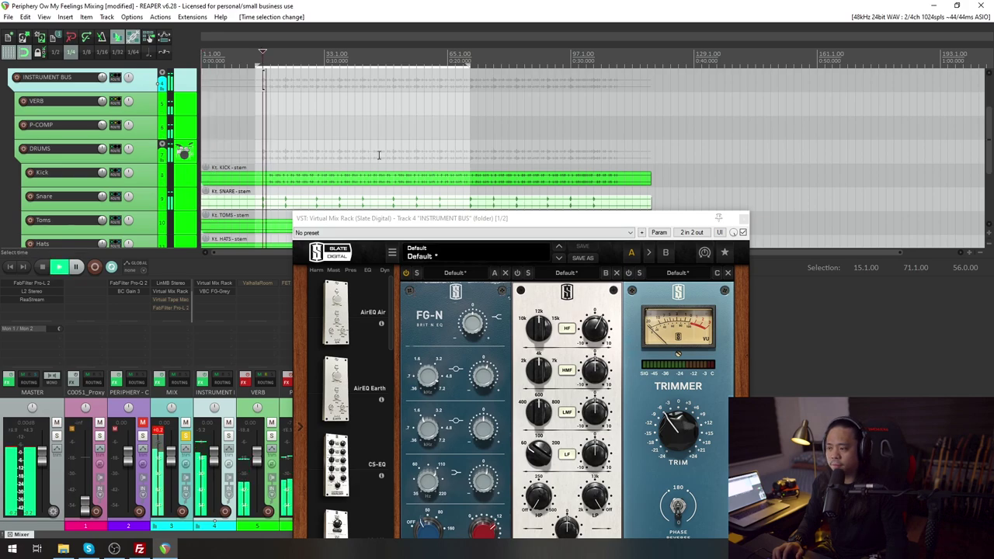
# Step: Compare the FG-N module off and on during loop playback, with VBC FG-Grey bypassed on the INSTRUMENT BUS
pyautogui.click(405, 276)
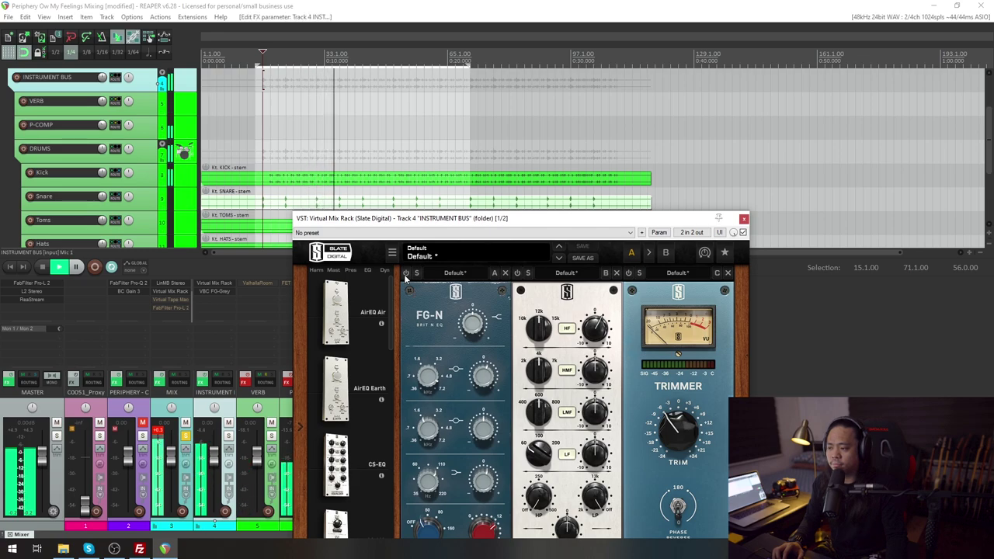
pyautogui.press('b')
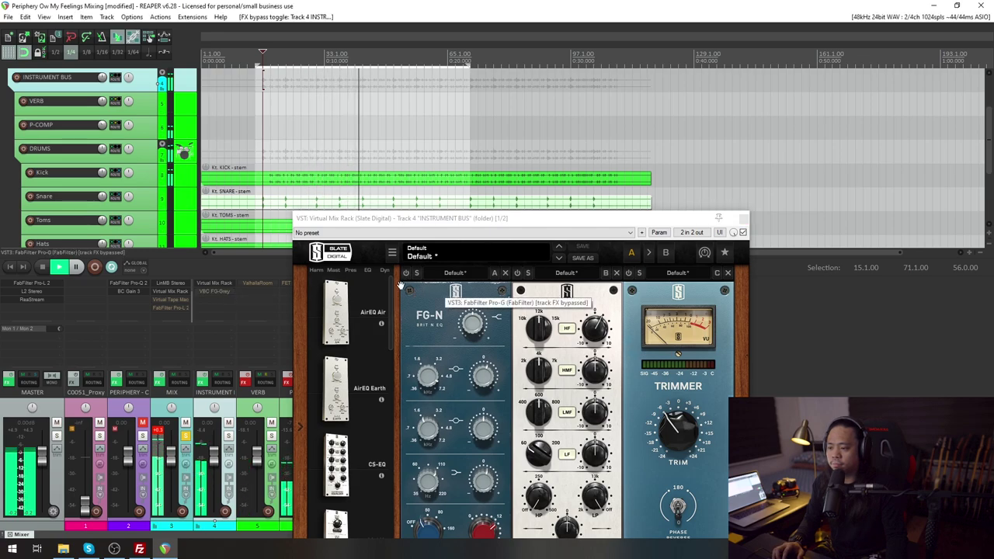
pyautogui.click(489, 325)
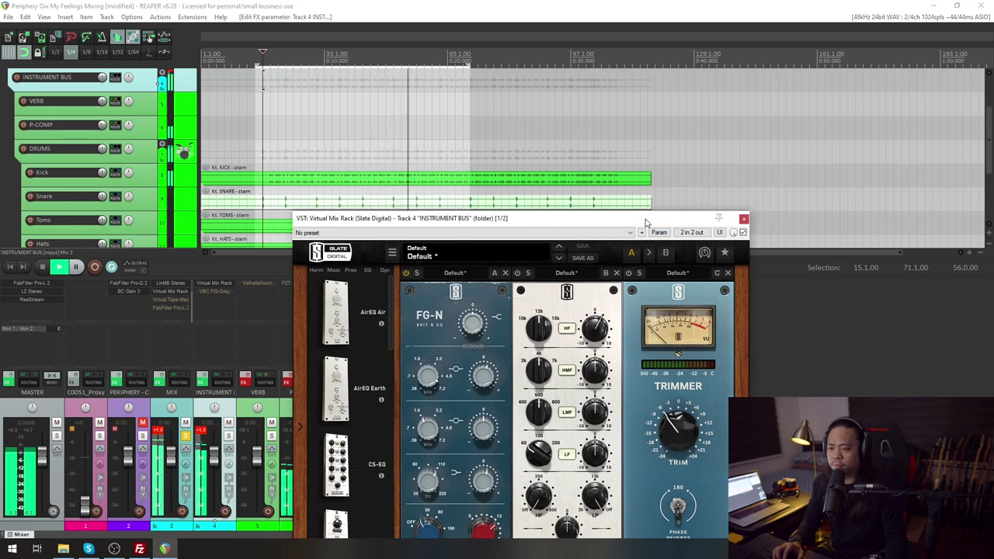
pyautogui.moveTo(645, 224); pyautogui.dragTo(583, 126)
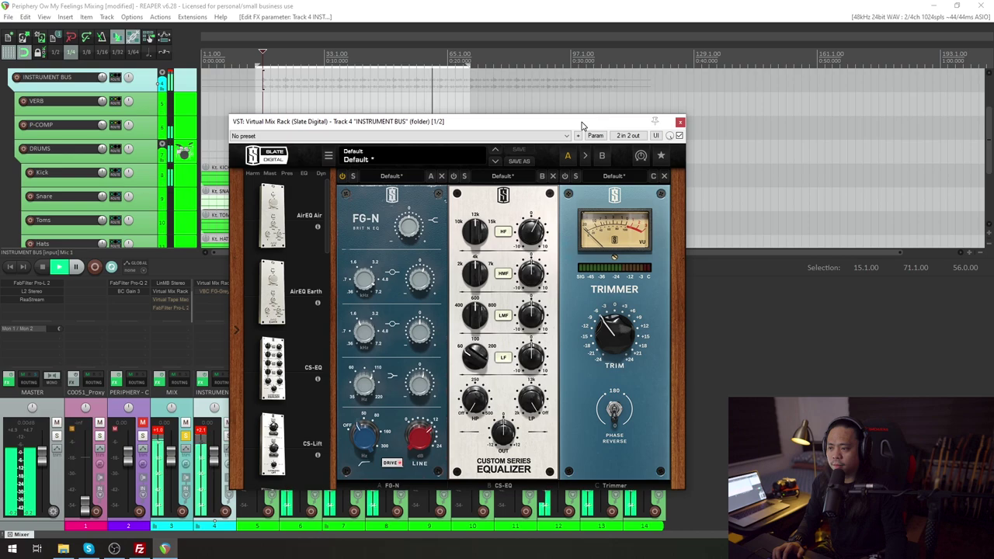
pyautogui.press('space')
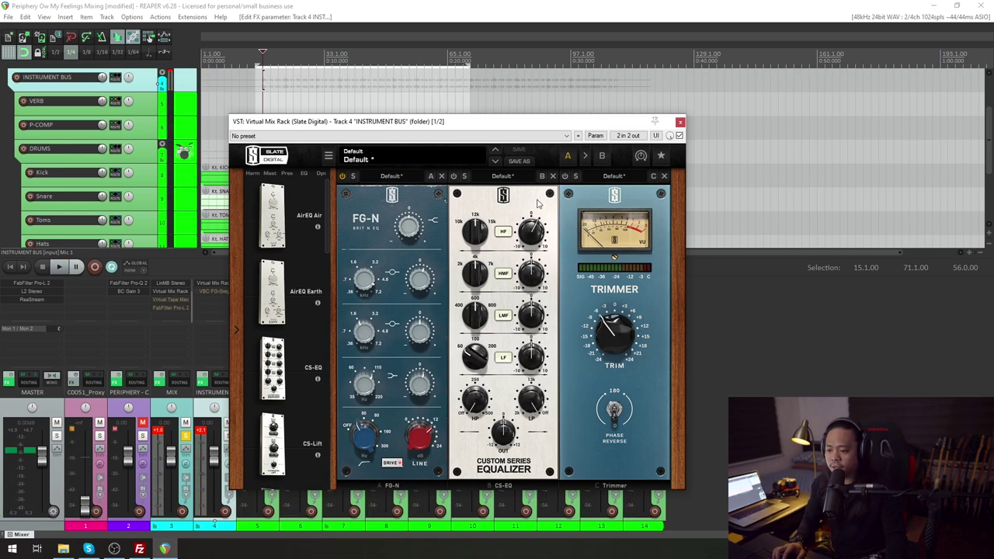
# Step: Play the loop through the Virtual Mix Rack's FG-N, CS-EQ and Trimmer modules, and close the plugin
pyautogui.moveTo(555, 122); pyautogui.dragTo(549, 160)
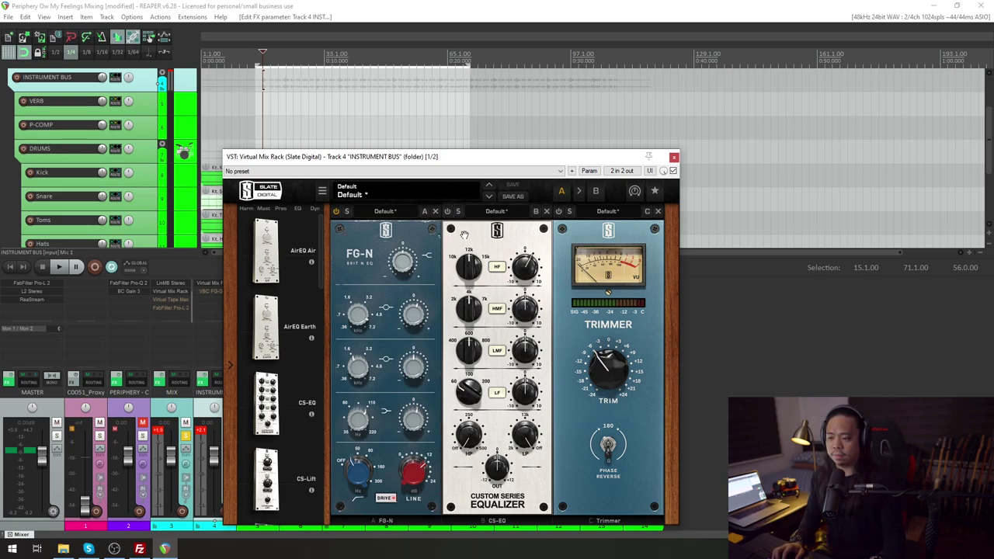
pyautogui.press('space')
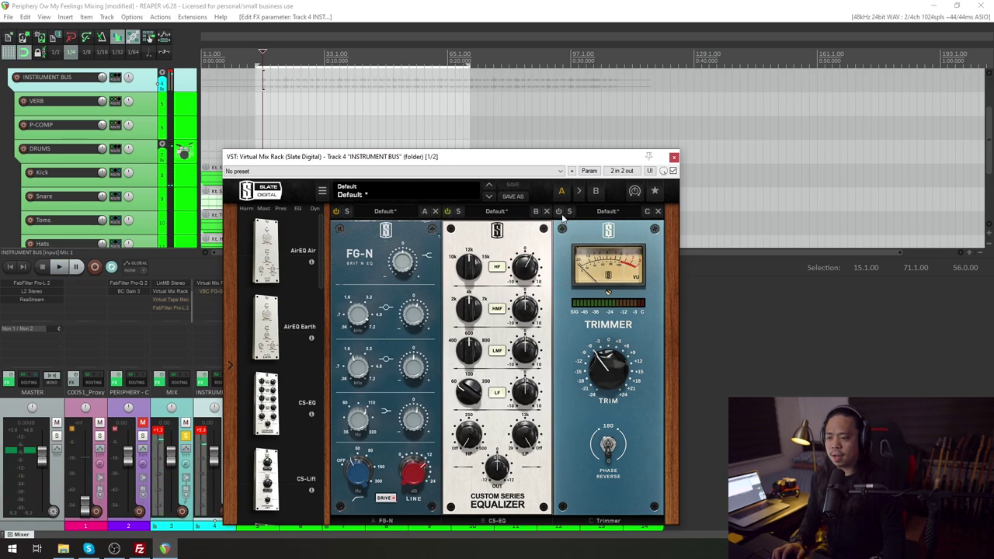
pyautogui.press('space')
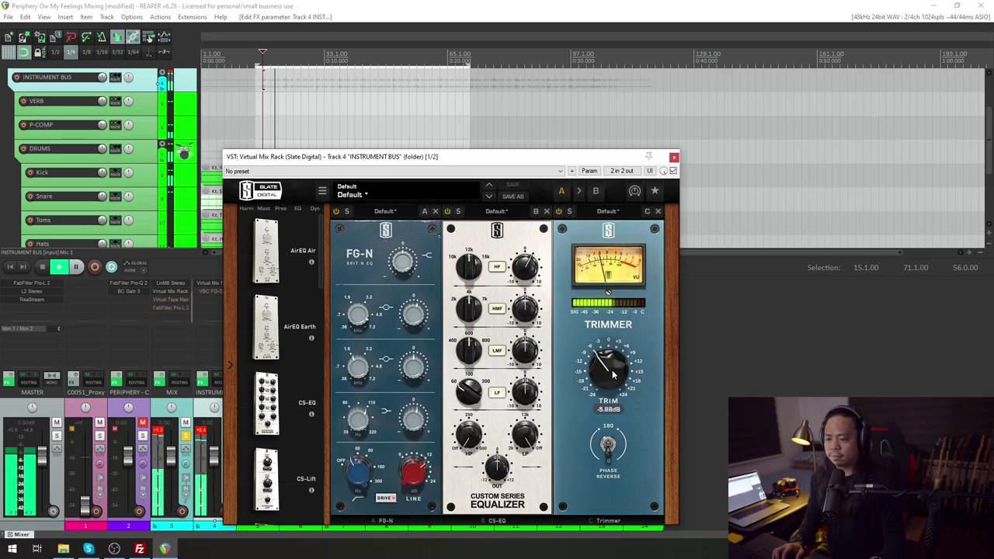
pyautogui.click(675, 158)
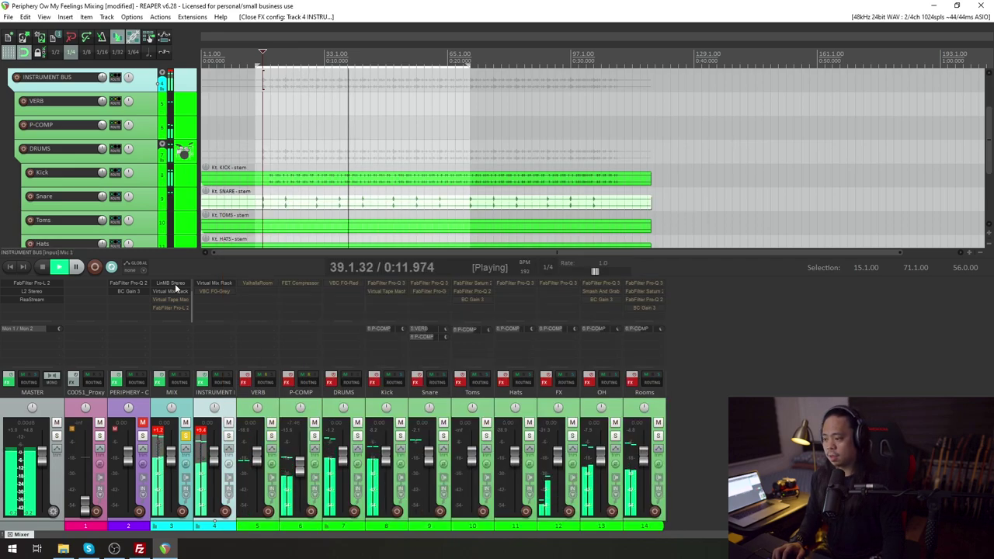
# Step: Re-enable VBC FG-Grey on the INSTRUMENT BUS, open it, and place its window over the timeline clear of the mixer
pyautogui.click(229, 293)
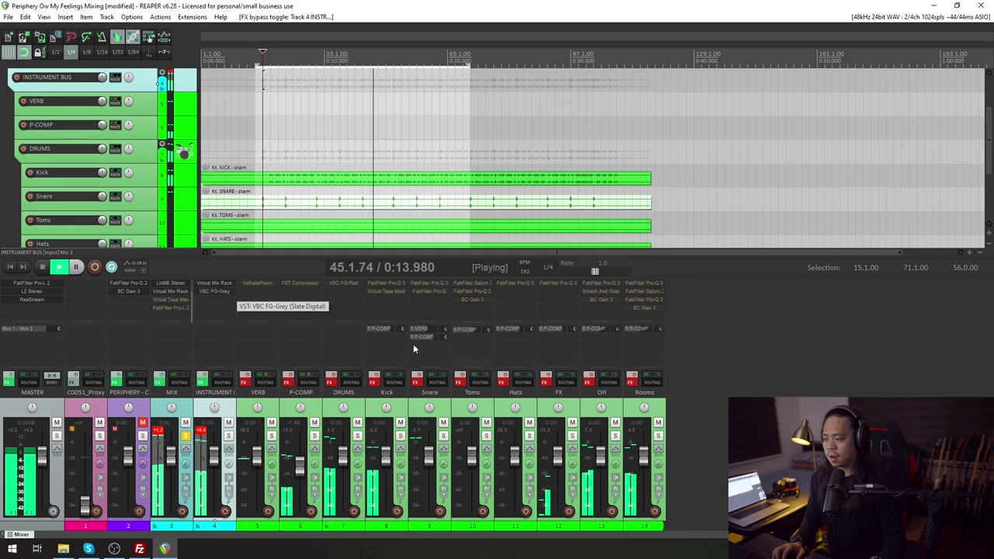
pyautogui.click(221, 292)
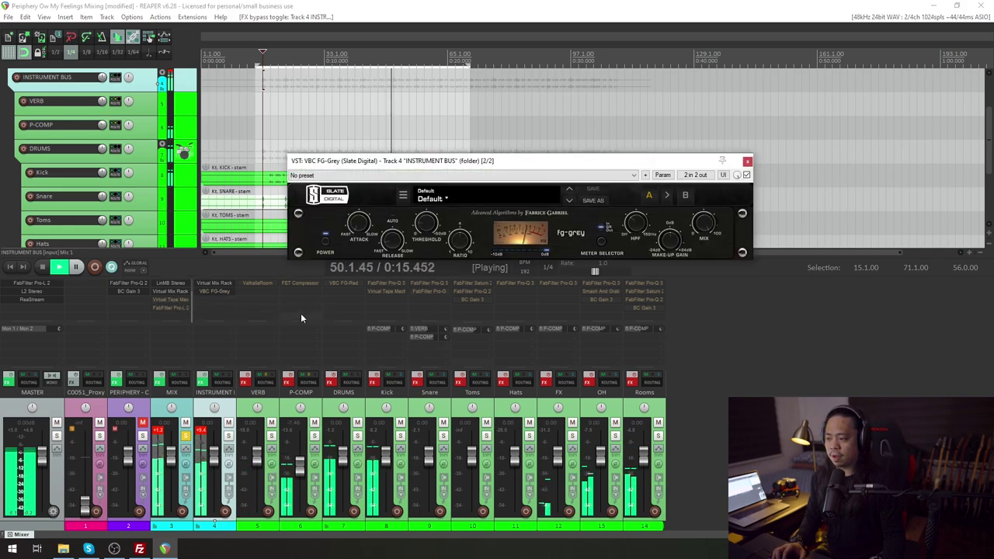
pyautogui.click(632, 175)
pyautogui.click(641, 158)
pyautogui.moveTo(650, 163); pyautogui.dragTo(842, 55)
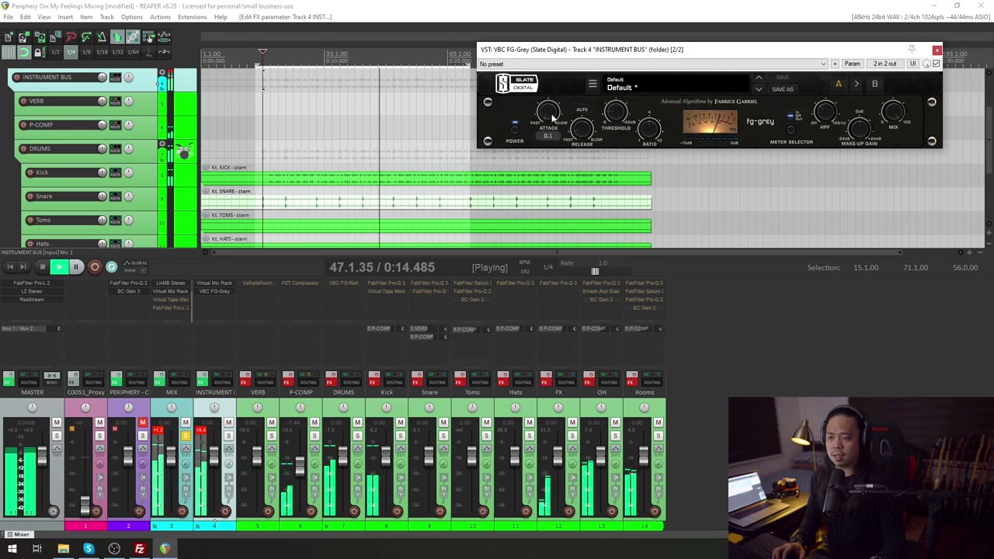
# Step: Examine the FG-Grey compressor's attack, threshold and ratio during loop playback, and stop playback
pyautogui.moveTo(649, 133)
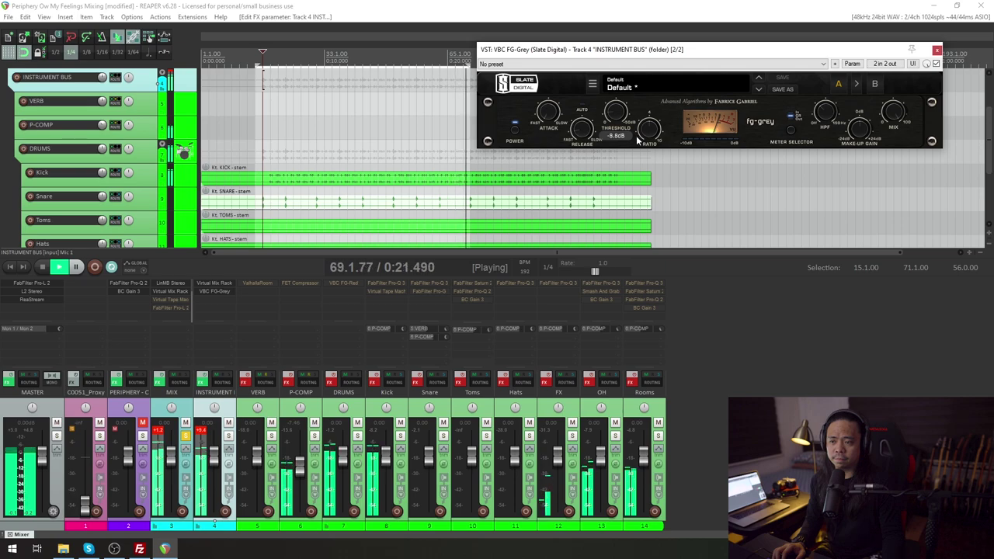
pyautogui.press('space')
pyautogui.press('space')
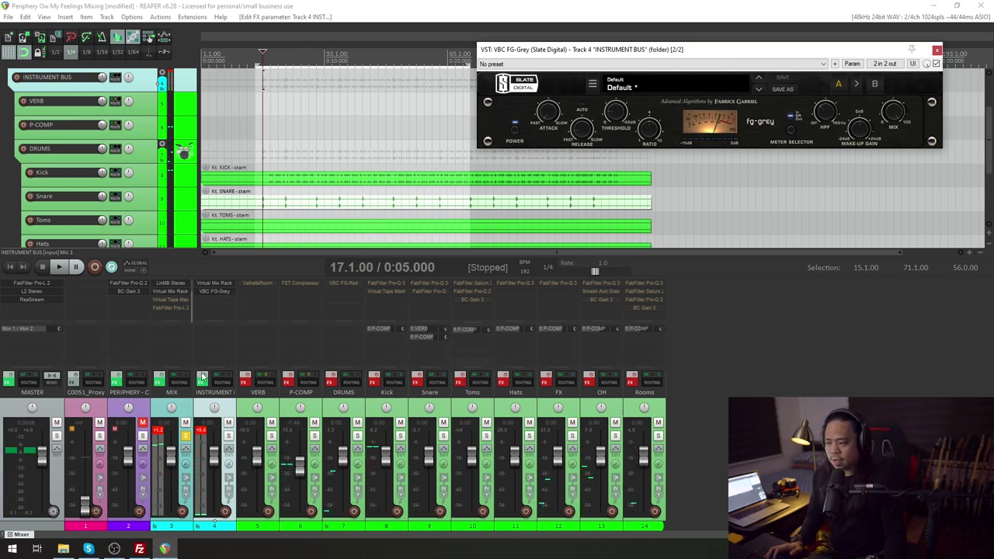
# Step: Bypass the remaining active plugins on the MIX track, restart playback, and enable the Kick track's effects chain
pyautogui.keyDown('shift'); pyautogui.click(177, 300); pyautogui.keyUp('shift')
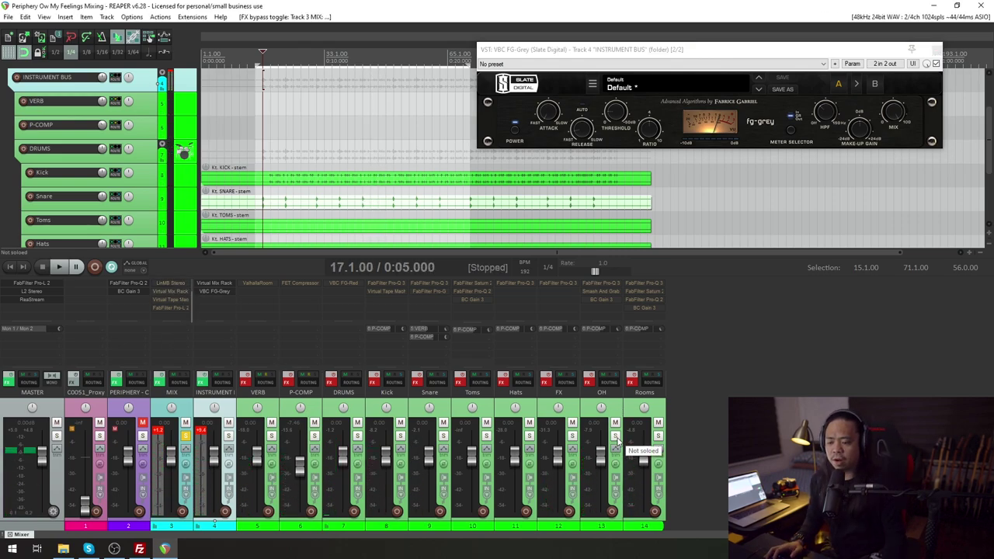
pyautogui.click(395, 419)
pyautogui.press('space')
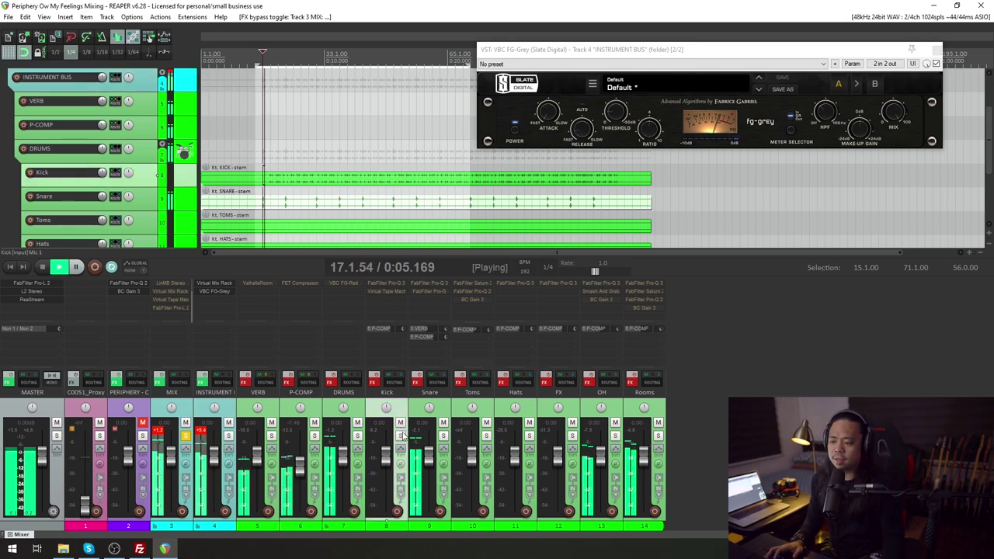
pyautogui.click(378, 376)
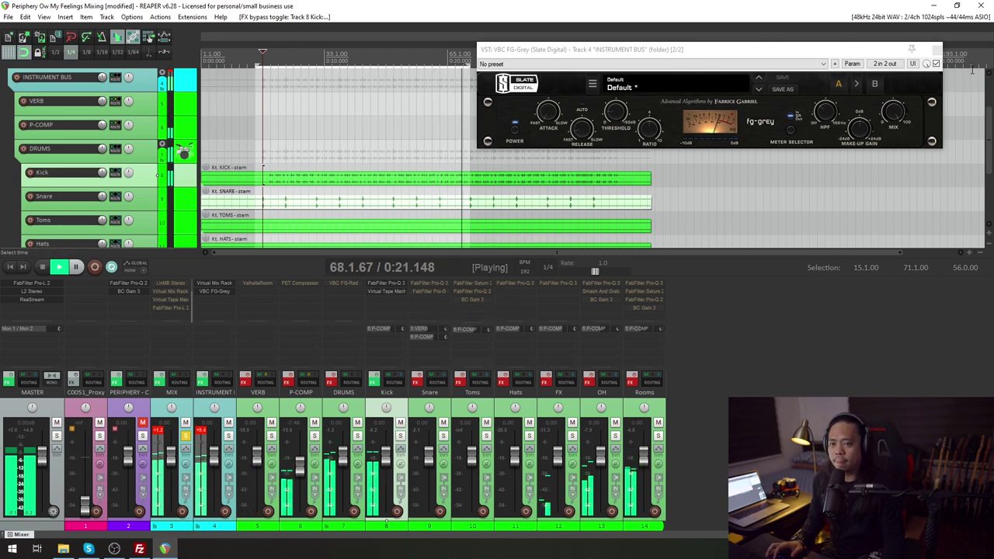
# Step: Move the FG-Grey window out of the way, stop playback, and open FabFilter Pro-Q 3 on the Kick track
pyautogui.moveTo(928, 50); pyautogui.dragTo(942, 17)
pyautogui.press('space')
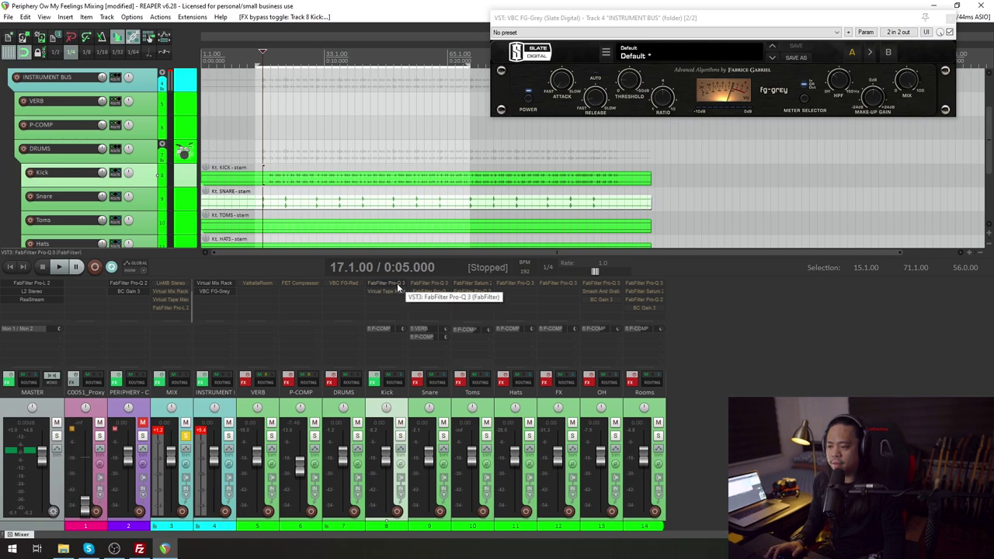
pyautogui.click(396, 284)
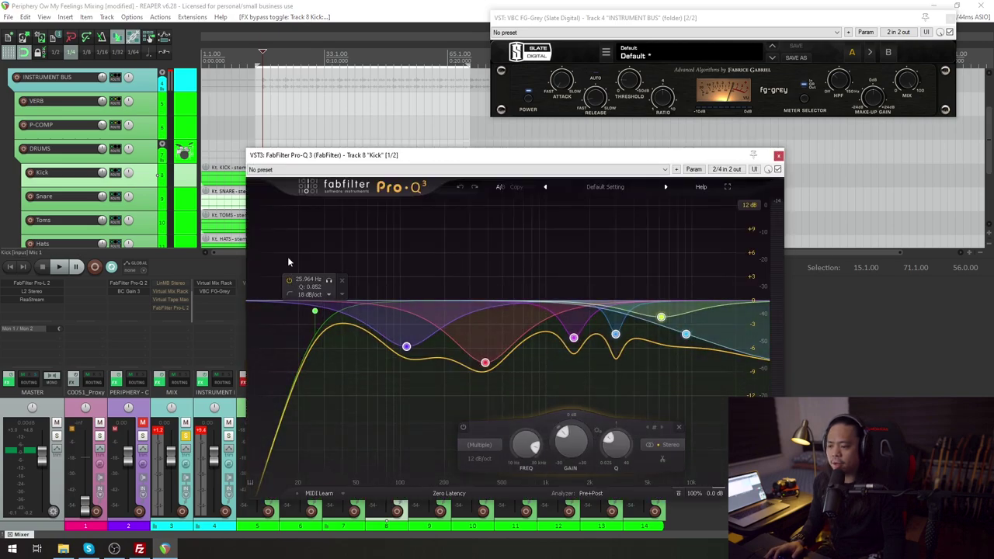
# Step: Play the loop and bypass all the EQ bands in the Kick track's Pro-Q 3
pyautogui.click(432, 430)
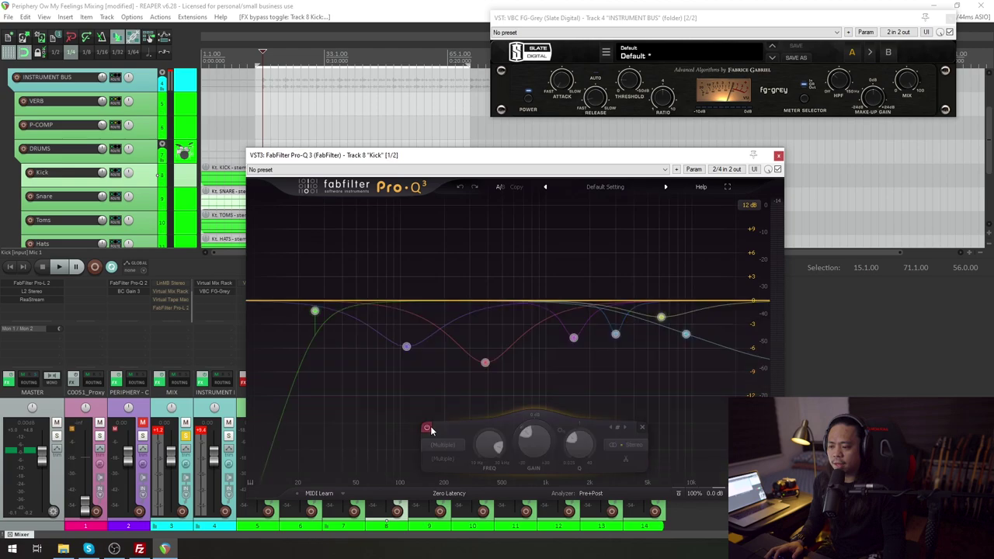
pyautogui.click(432, 430)
pyautogui.press('space')
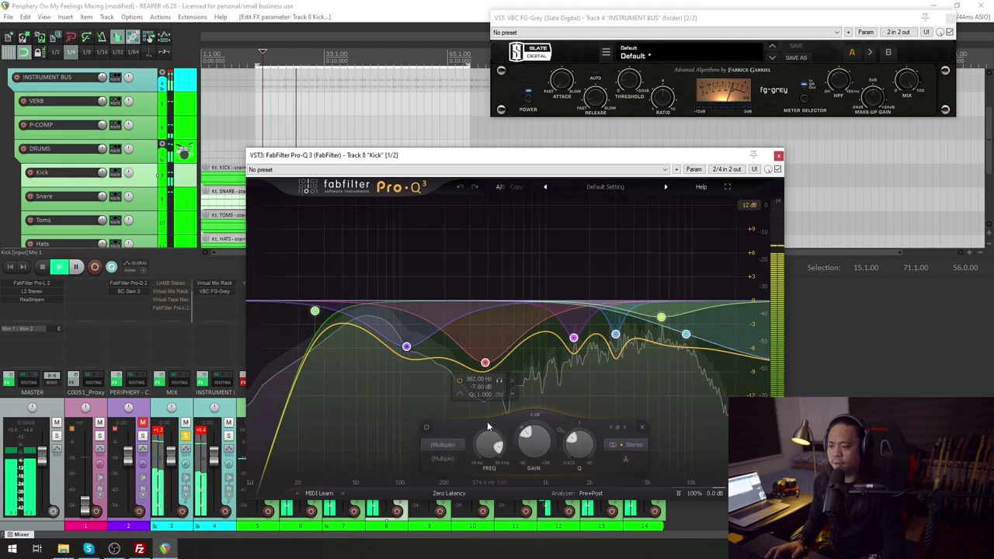
pyautogui.click(426, 428)
# Step: Uncover the mixer to mute the P-COMP and VERB tracks and solo the Kick, and bring the Pro-Q 3 window back
pyautogui.moveTo(418, 171); pyautogui.dragTo(404, 85)
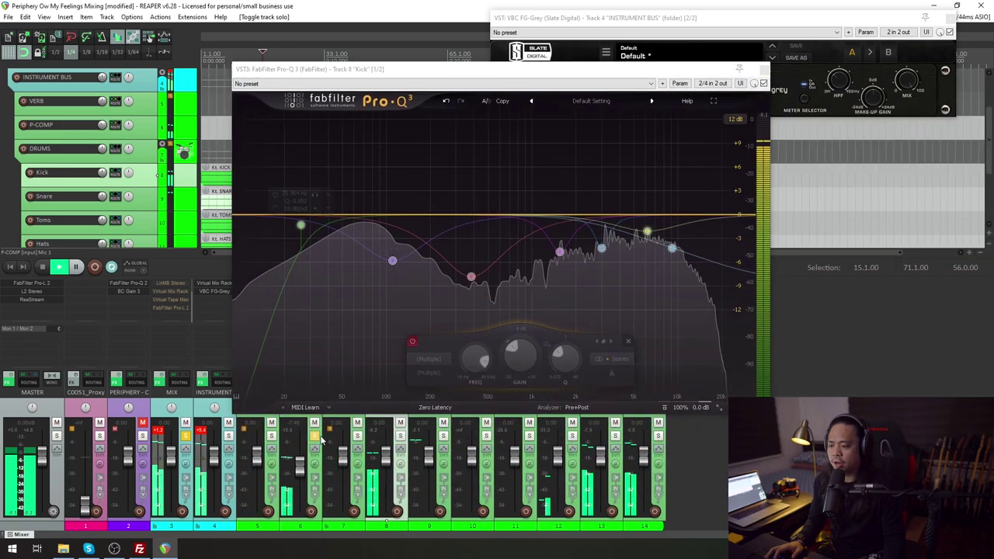
pyautogui.moveTo(467, 71); pyautogui.dragTo(716, 101)
pyautogui.moveTo(314, 422); pyautogui.dragTo(271, 422)
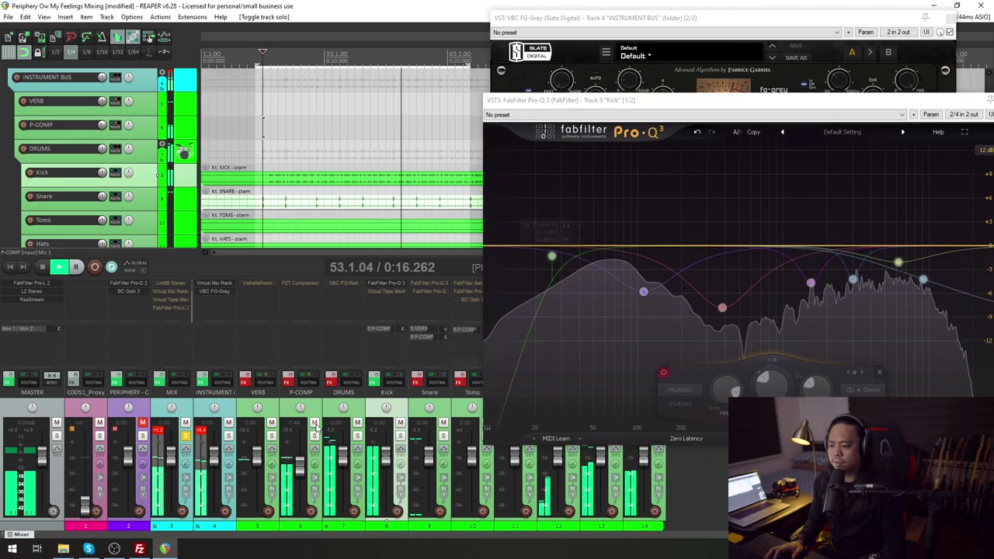
pyautogui.click(399, 437)
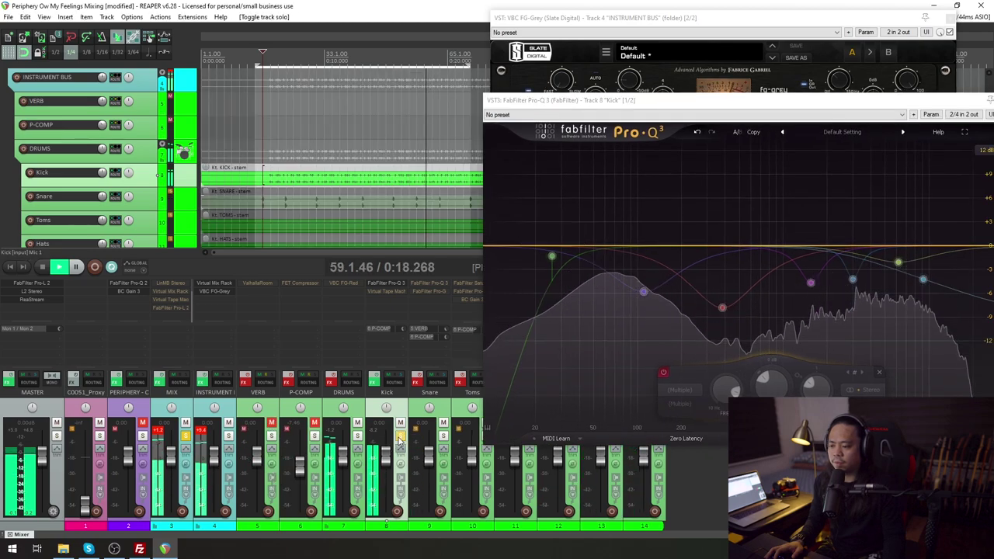
pyautogui.moveTo(759, 103); pyautogui.dragTo(529, 150)
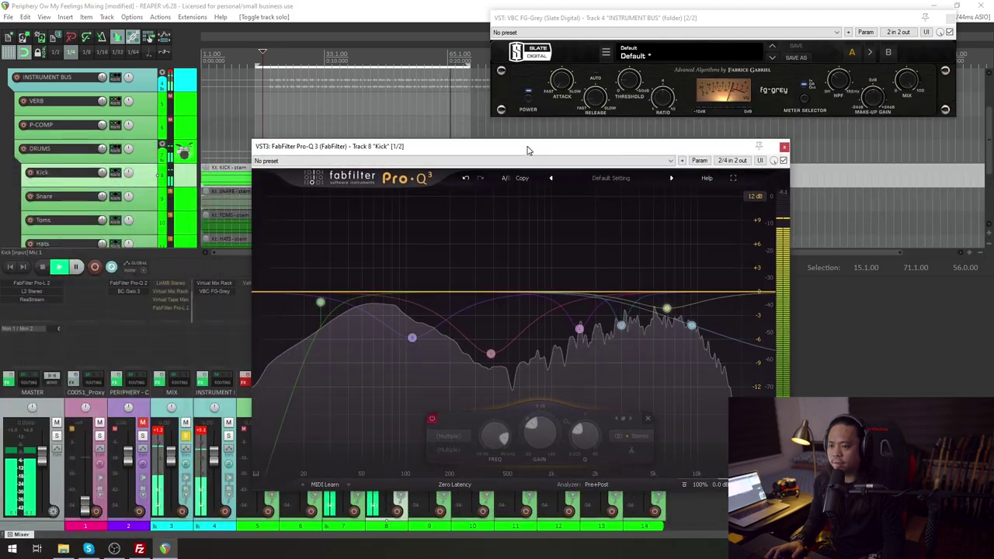
# Step: Re-enable the Kick EQ's 25.964 Hz low cut and the 382 Hz bell band
pyautogui.click(322, 303)
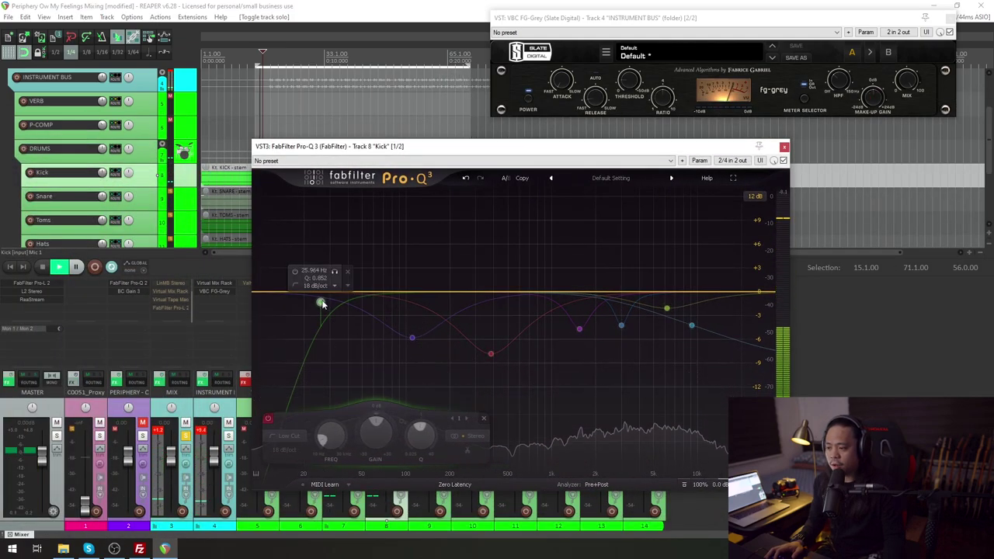
pyautogui.click(491, 354)
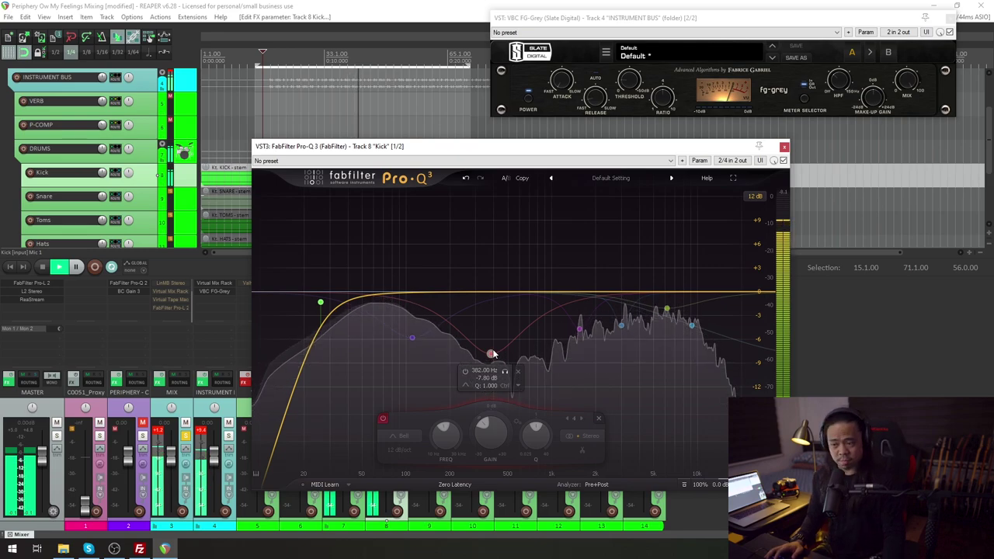
pyautogui.click(382, 419)
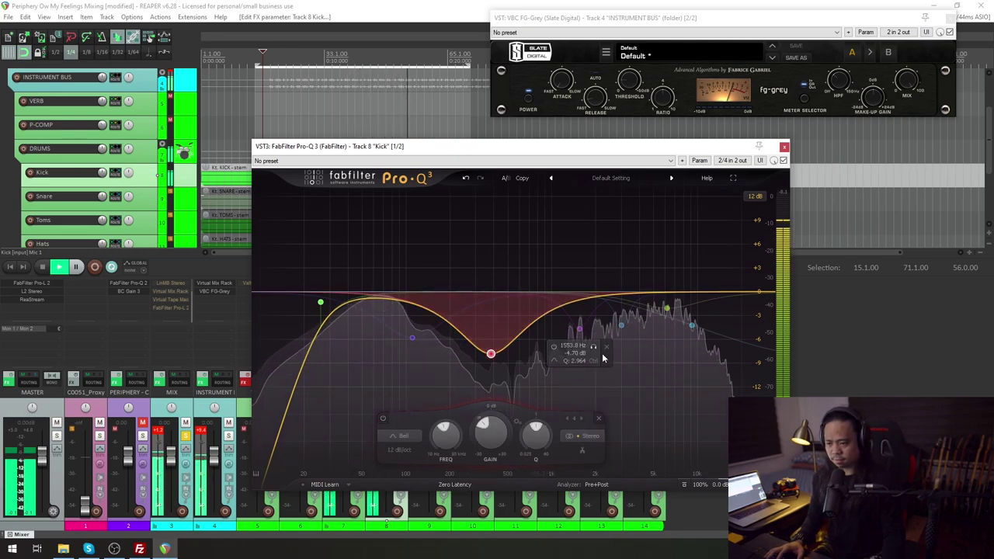
# Step: Re-enable the Kick EQ's 6154 Hz bell and the 9139.2 Hz high shelf
pyautogui.click(668, 308)
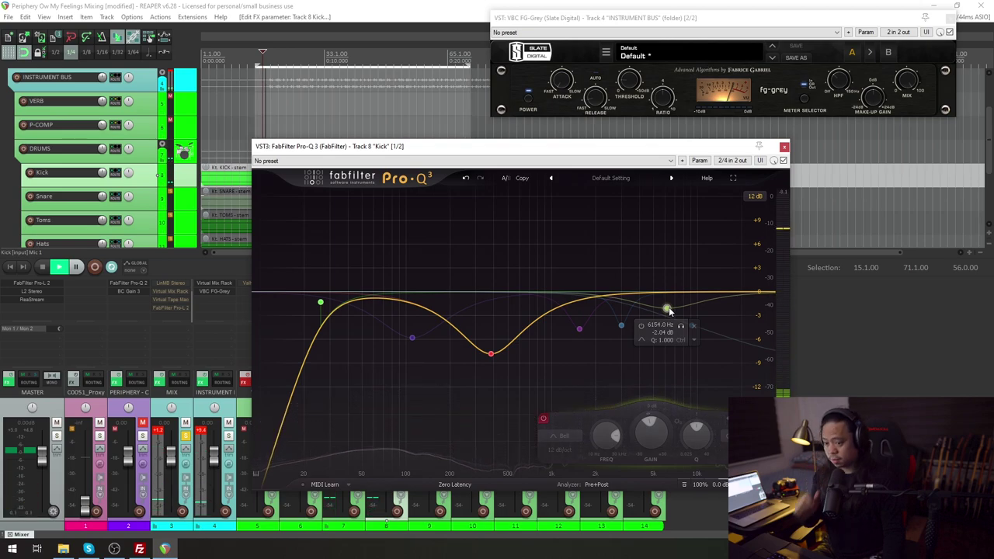
pyautogui.click(544, 420)
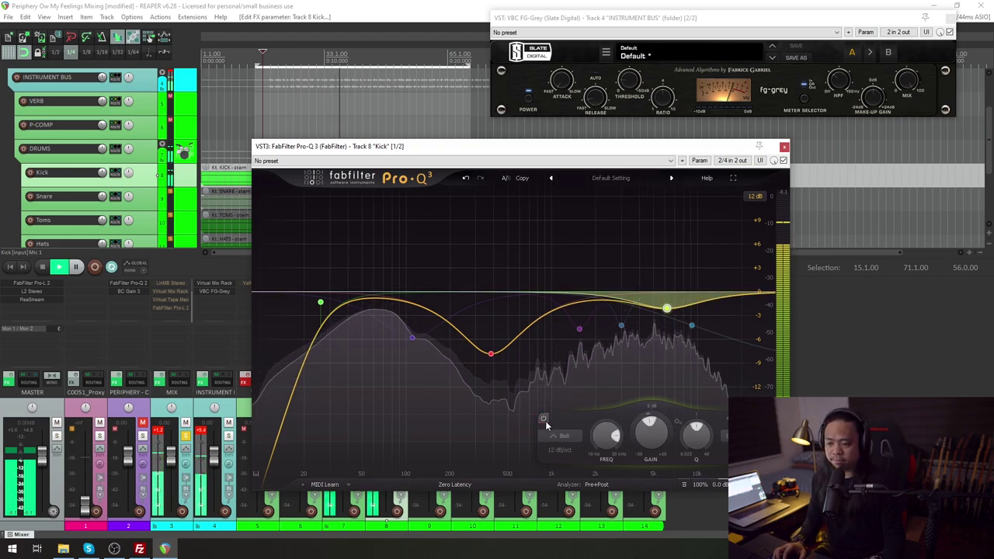
pyautogui.click(692, 326)
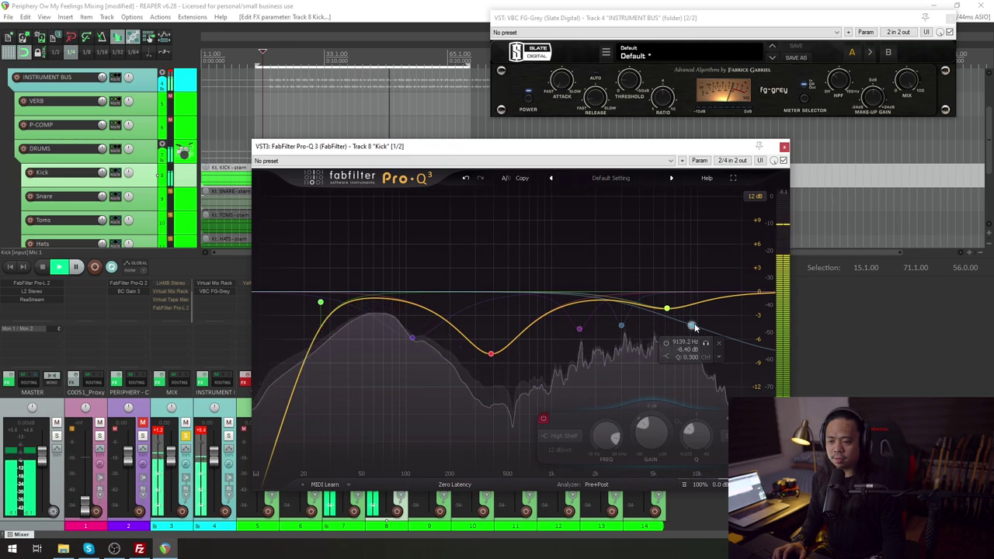
pyautogui.doubleClick(692, 326)
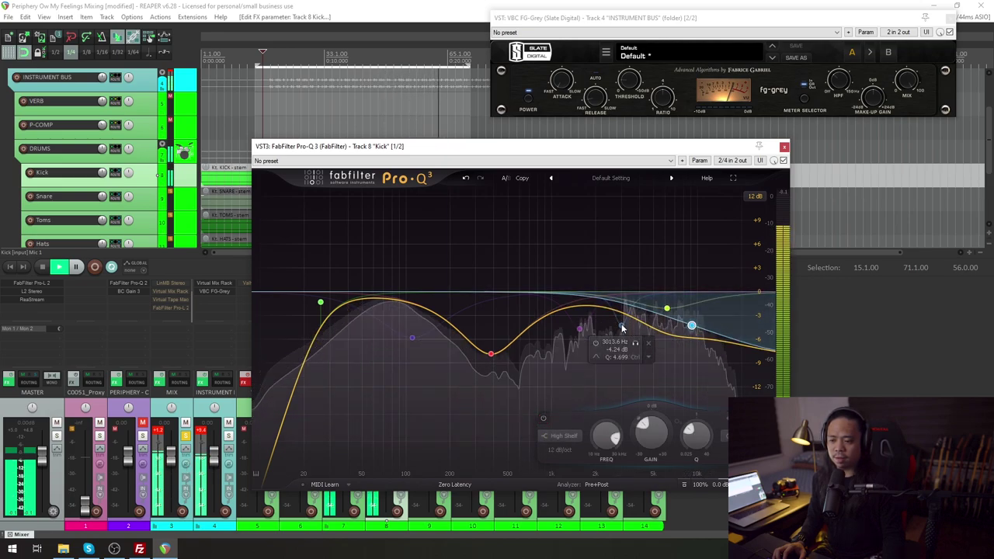
# Step: Audition the Kick EQ's 110.88 Hz bell in solo and re-enable the band
pyautogui.click(404, 346)
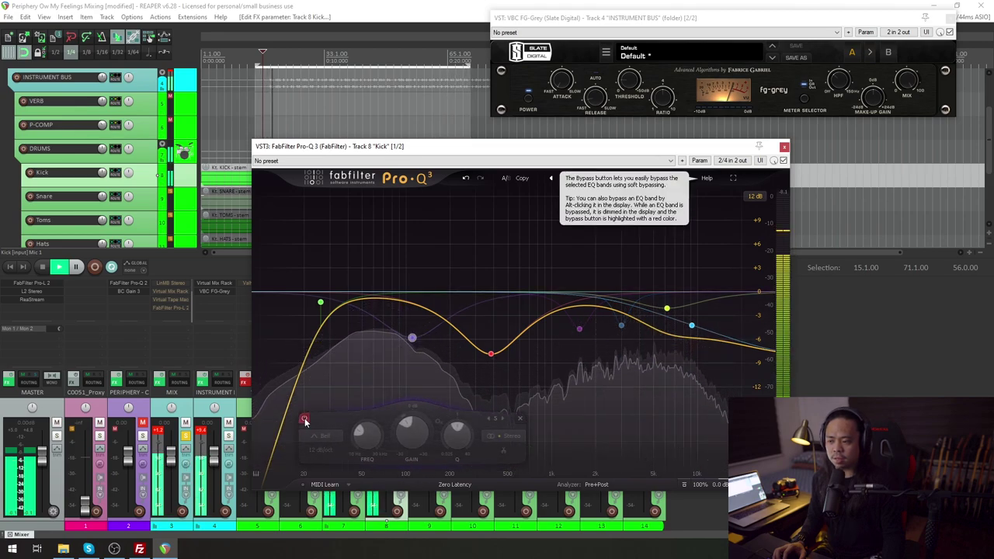
pyautogui.click(429, 355)
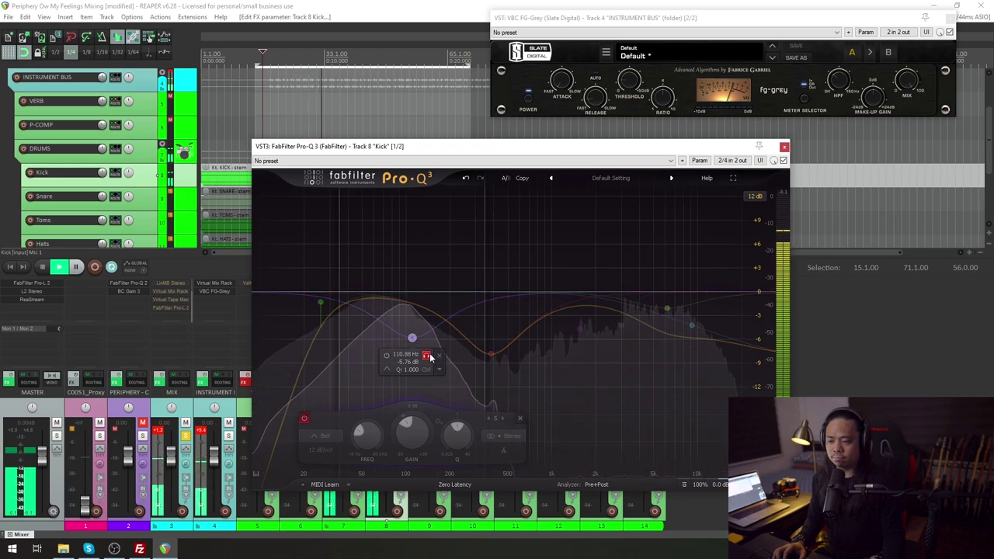
pyautogui.click(427, 355)
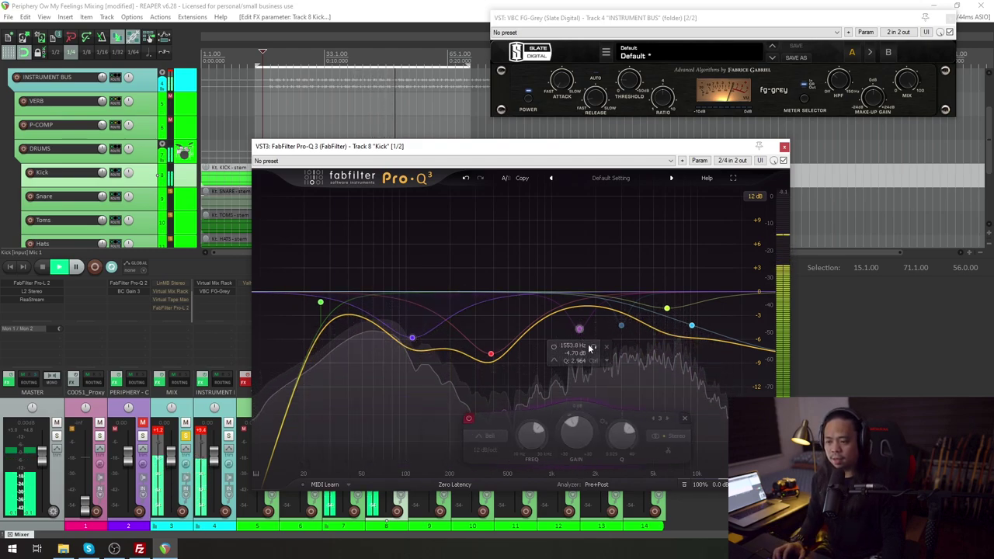
# Step: Audition the Kick EQ's 1553.8 Hz and 3013.6 Hz bells in solo, and re-enable each band
pyautogui.click(593, 347)
pyautogui.moveTo(594, 347); pyautogui.dragTo(593, 346)
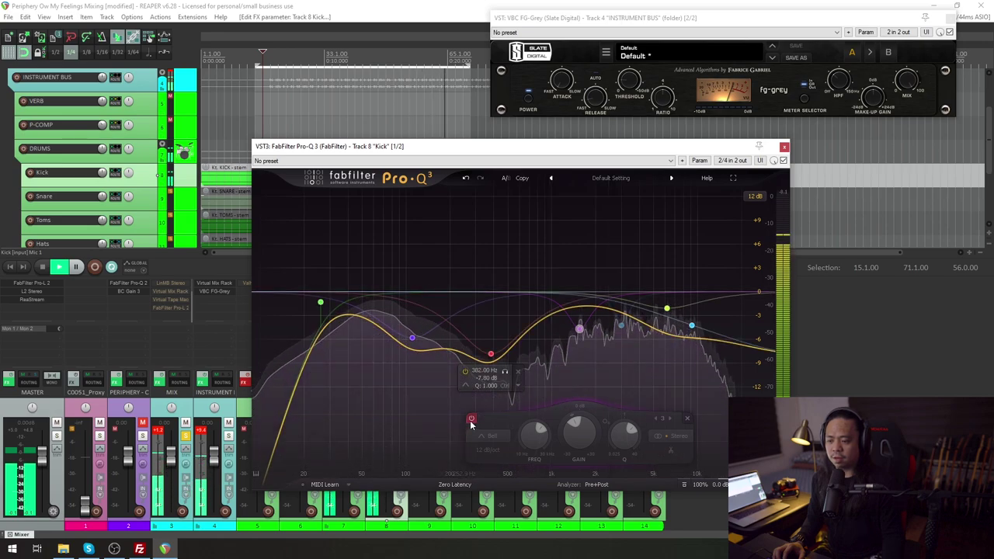
pyautogui.click(471, 419)
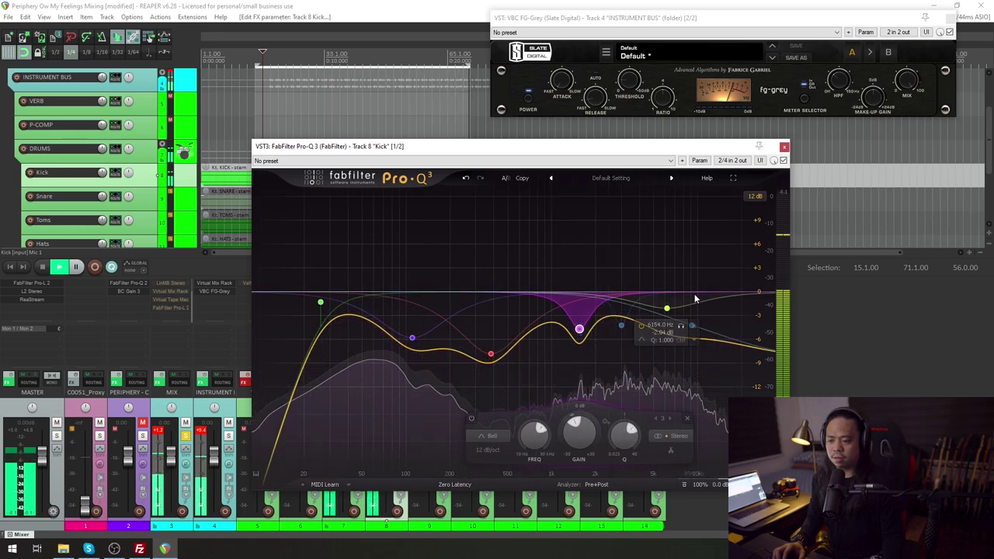
pyautogui.click(636, 345)
pyautogui.moveTo(637, 346); pyautogui.dragTo(632, 344)
pyautogui.click(512, 420)
# Step: Select all the Kick EQ bands, compare the Pro-Q 3 bypassed and active, and close the plugin
pyautogui.moveTo(287, 264); pyautogui.dragTo(734, 401)
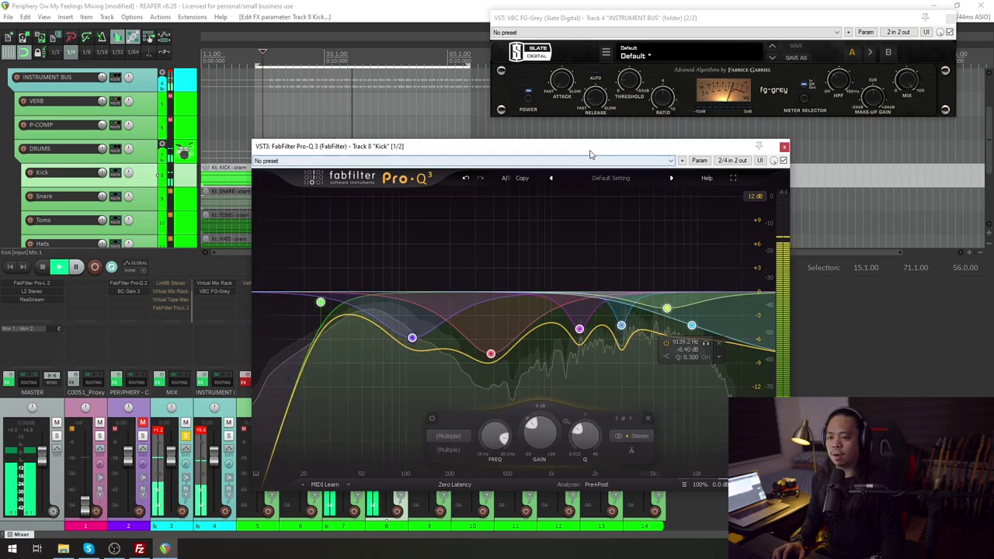
pyautogui.click(783, 161)
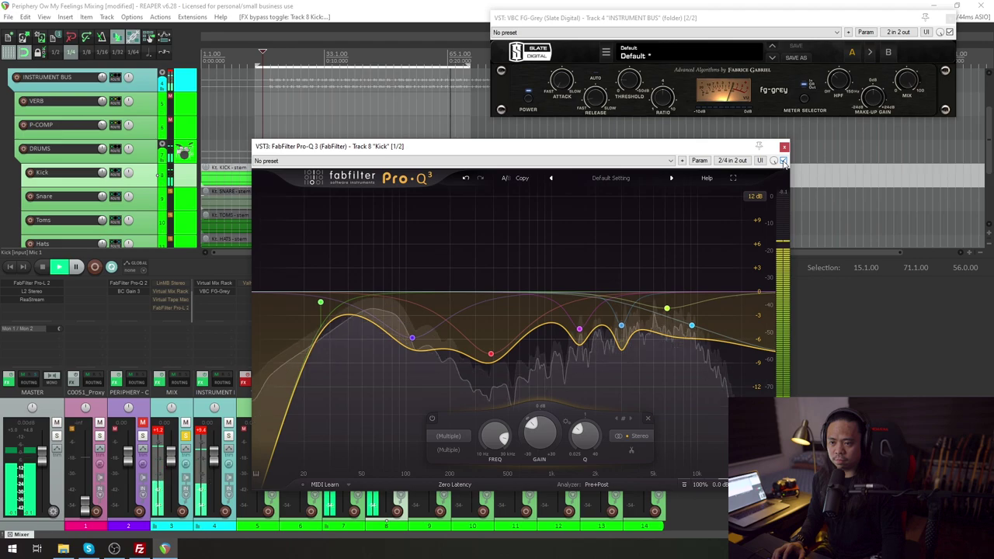
pyautogui.click(784, 148)
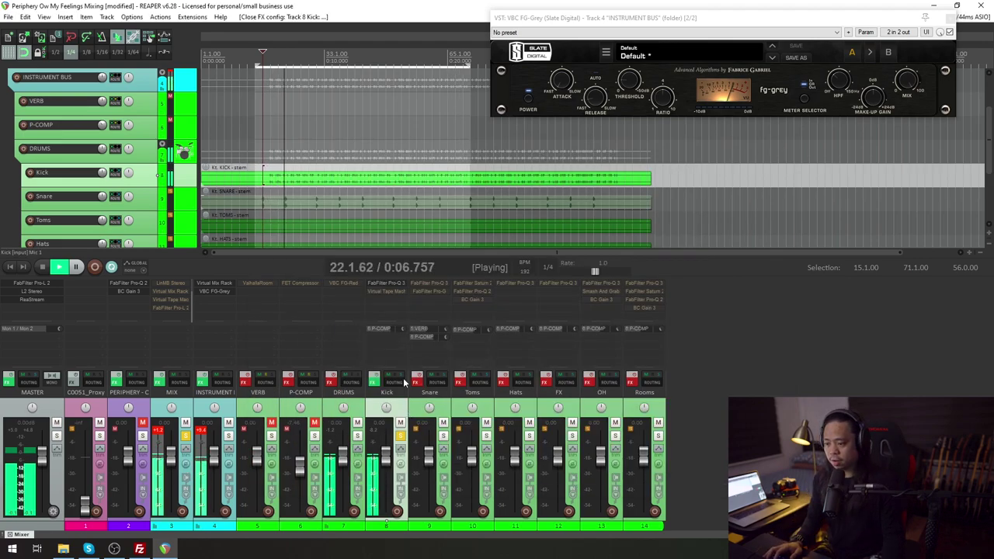
# Step: Open the Kick track's Virtual Tape Machines plugin, audition it, and close its window
pyautogui.click(404, 292)
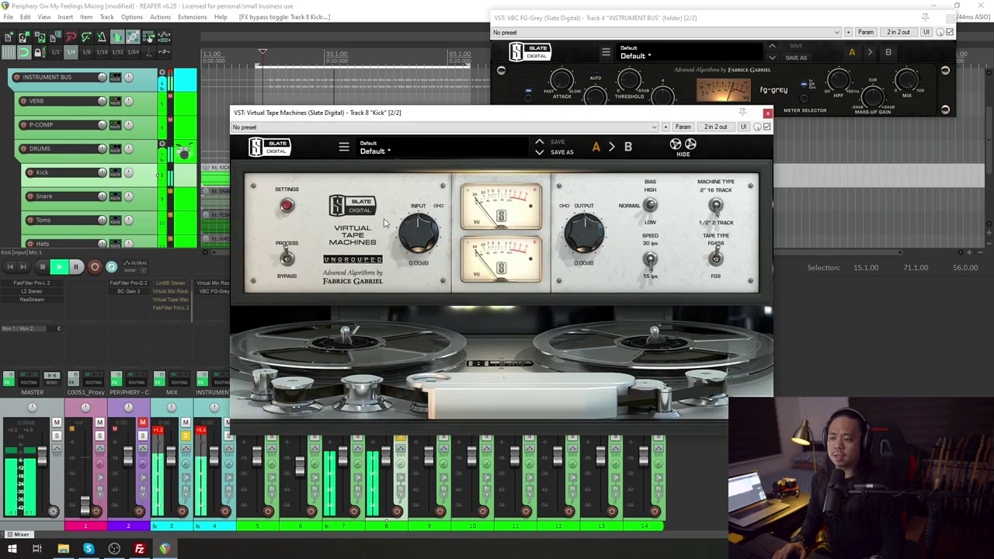
pyautogui.click(412, 243)
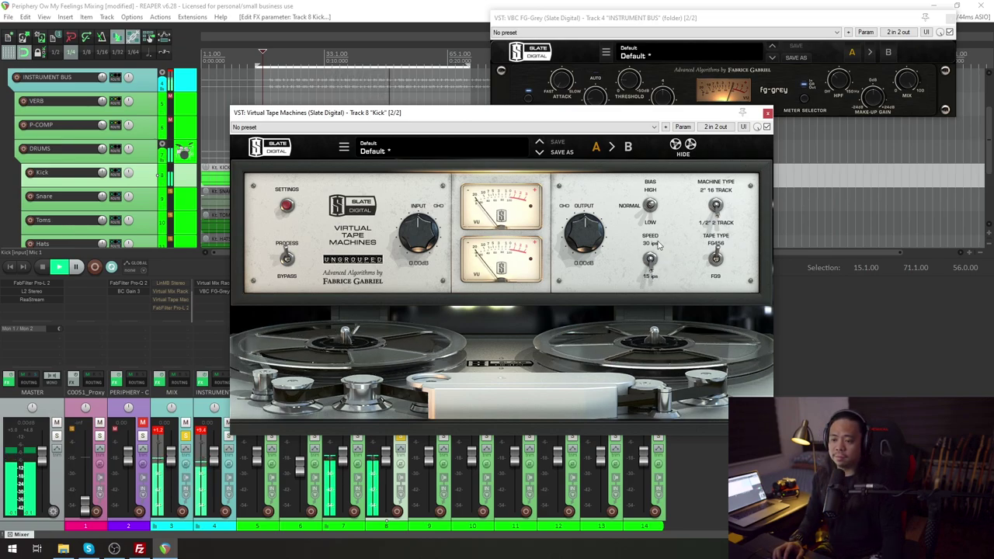
pyautogui.click(767, 113)
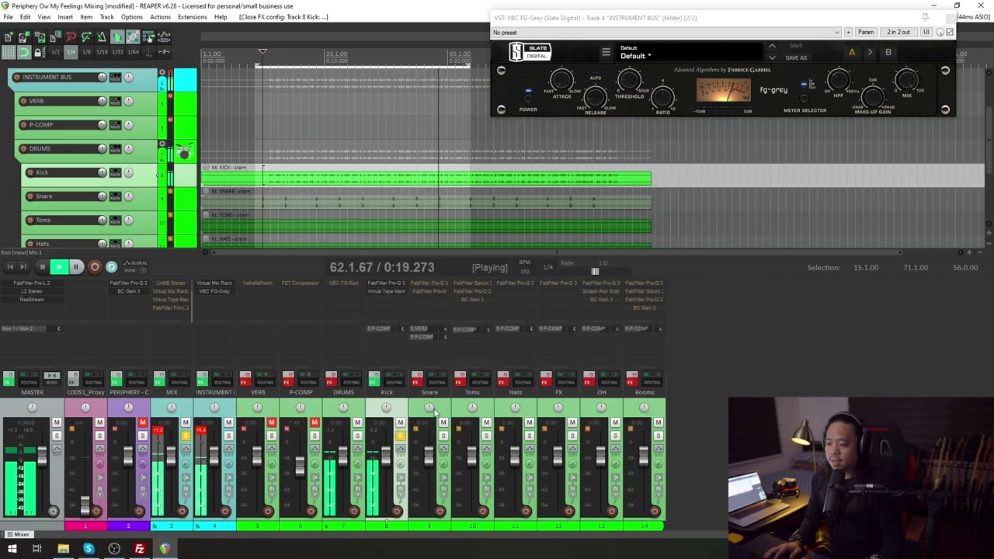
# Step: Solo the Snare track with its effects enabled, and activate its Pro-Q 3 with all the EQ bands switched off
pyautogui.click(417, 379)
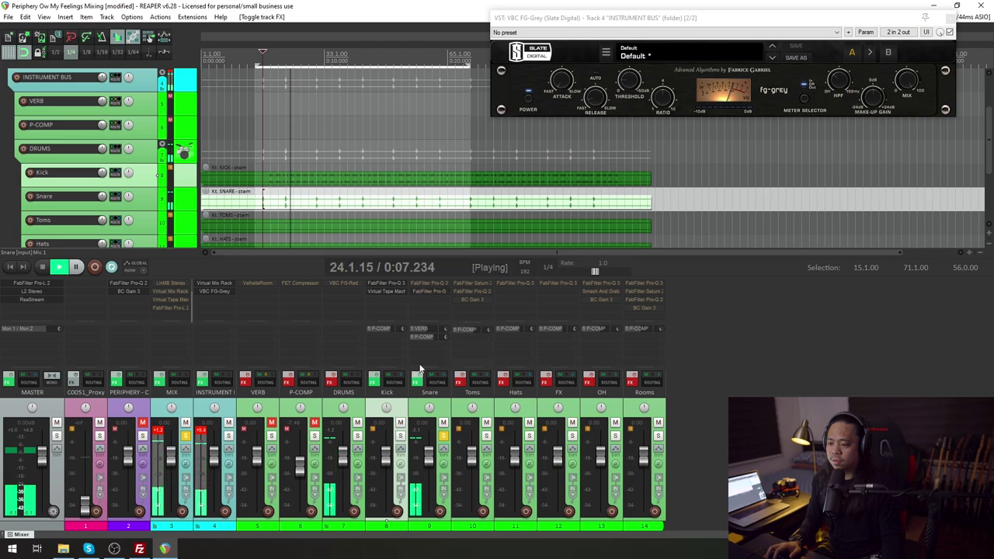
pyautogui.click(441, 283)
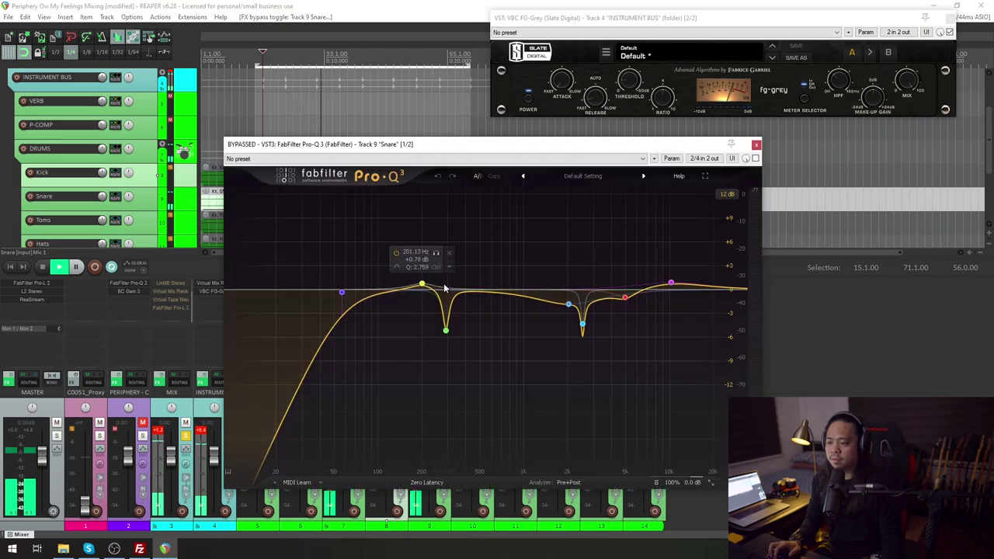
pyautogui.moveTo(331, 262); pyautogui.dragTo(678, 383)
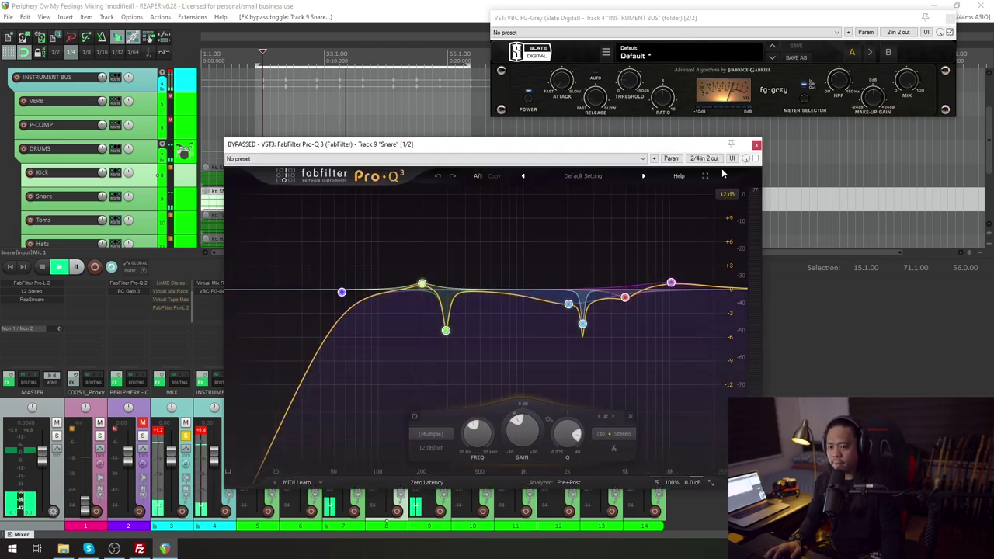
pyautogui.moveTo(649, 149); pyautogui.dragTo(898, 73)
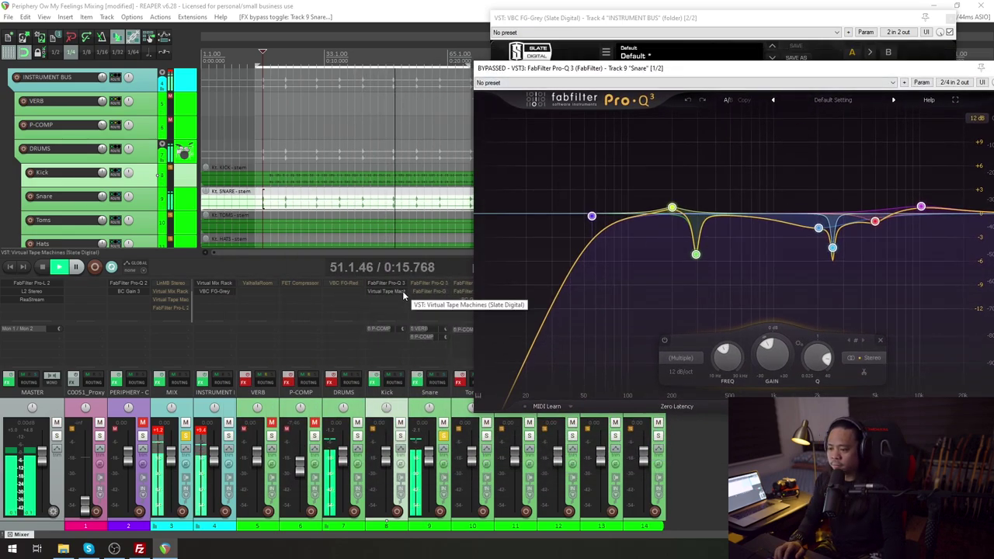
pyautogui.keyDown('ctrl'); pyautogui.click(440, 288); pyautogui.keyUp('ctrl')
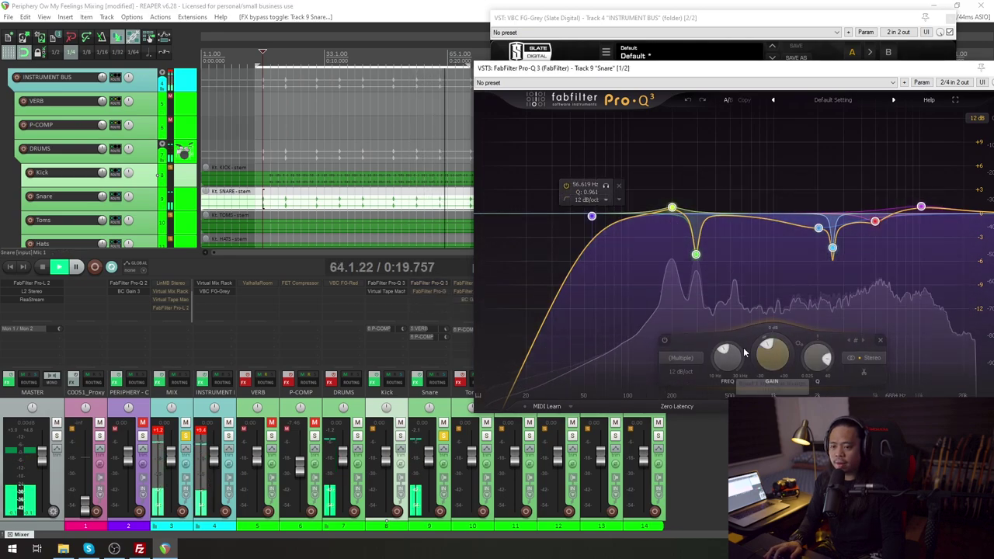
pyautogui.click(664, 340)
pyautogui.moveTo(836, 72); pyautogui.dragTo(616, 115)
# Step: Re-enable the Snare EQ's 56.619 Hz low cut, and audition the 201.13 Hz bell in solo before re-enabling it
pyautogui.click(365, 258)
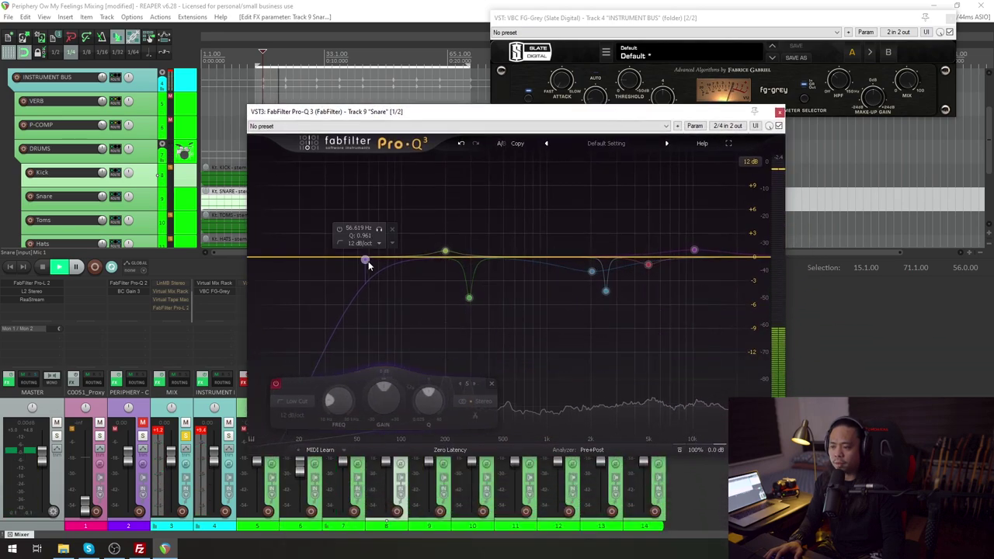
pyautogui.click(264, 385)
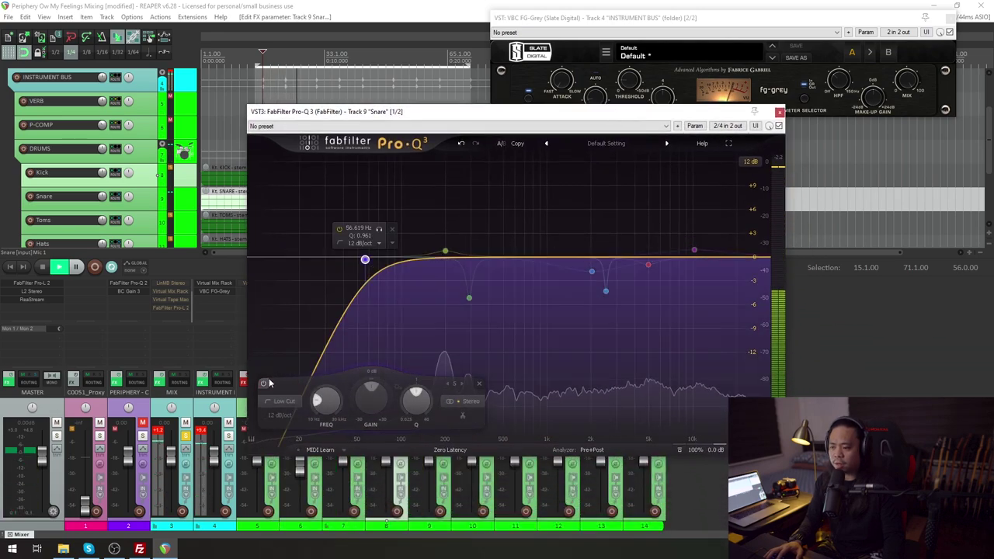
pyautogui.click(446, 252)
pyautogui.click(459, 222)
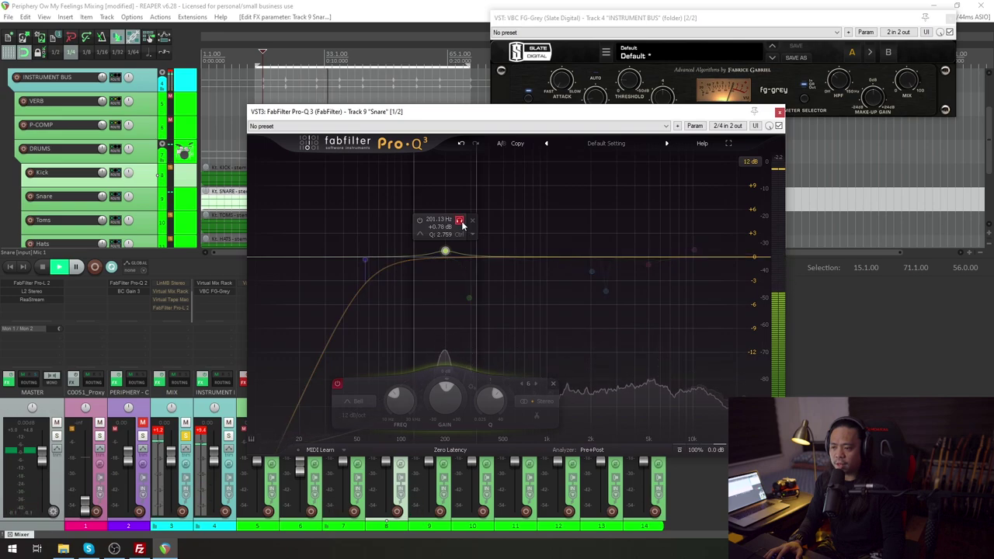
pyautogui.click(460, 222)
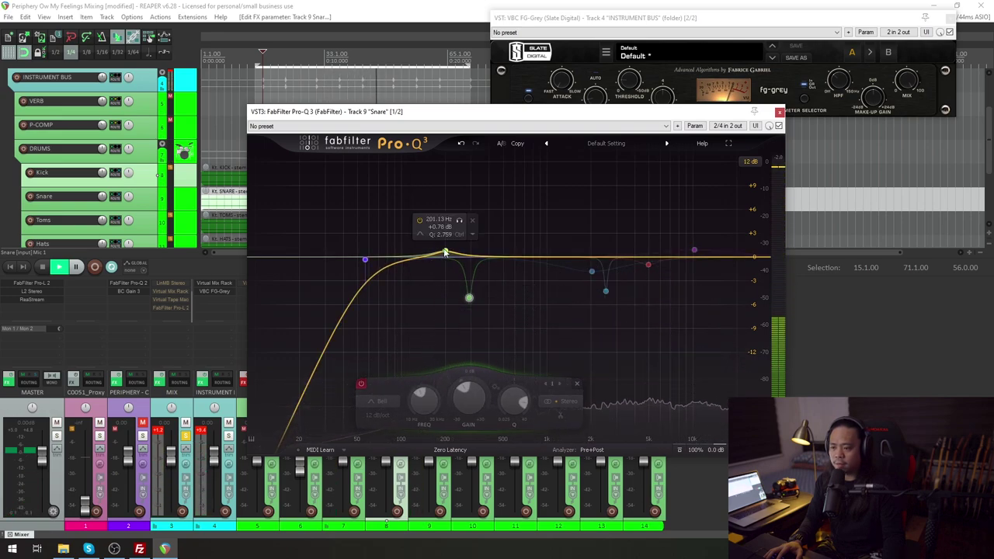
# Step: Audition the Snare EQ's 292 Hz and 2037 Hz bells in solo, and re-enable each band
pyautogui.click(482, 316)
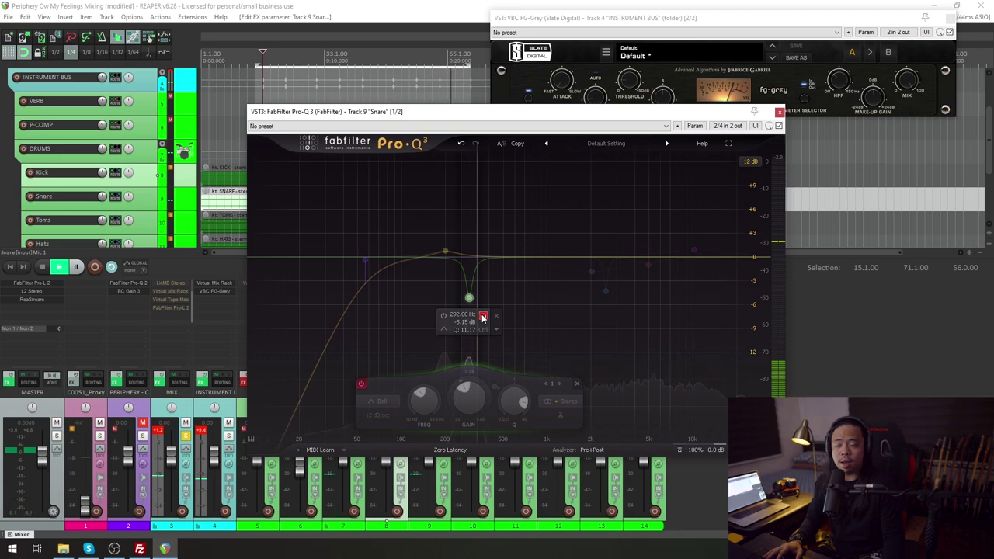
pyautogui.click(592, 271)
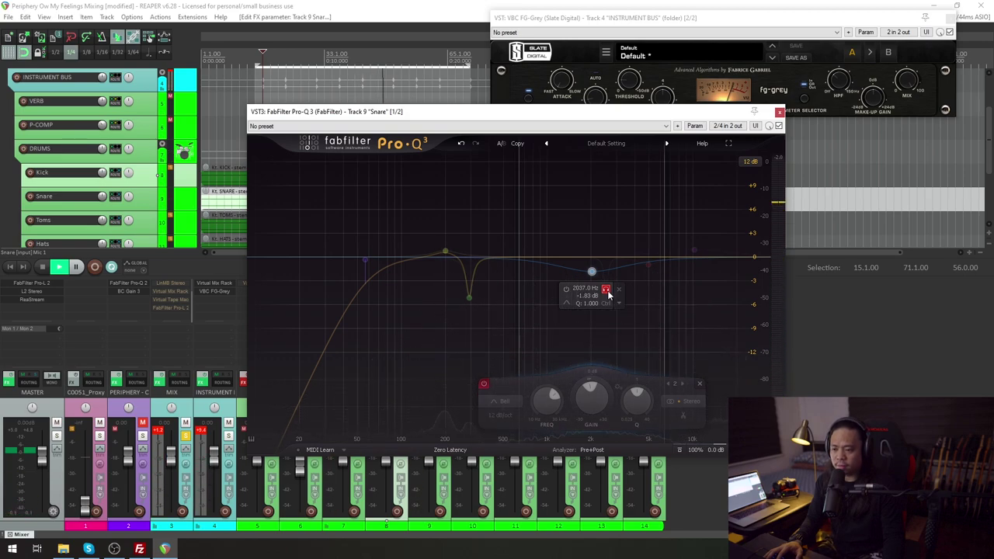
pyautogui.click(607, 290)
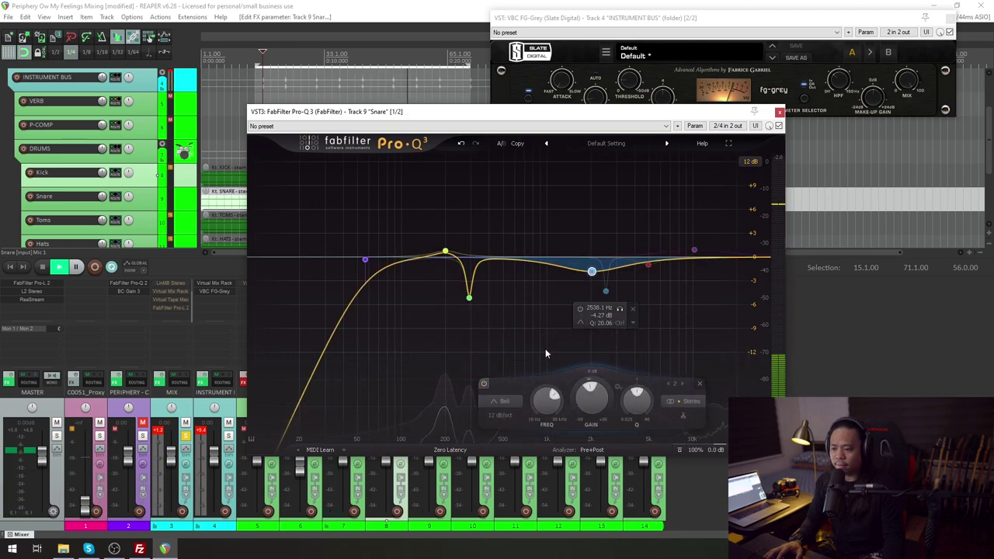
# Step: Audition the Snare EQ's 4963 Hz and 2538.1 Hz bells in solo, and re-enable each band
pyautogui.click(649, 266)
pyautogui.click(663, 283)
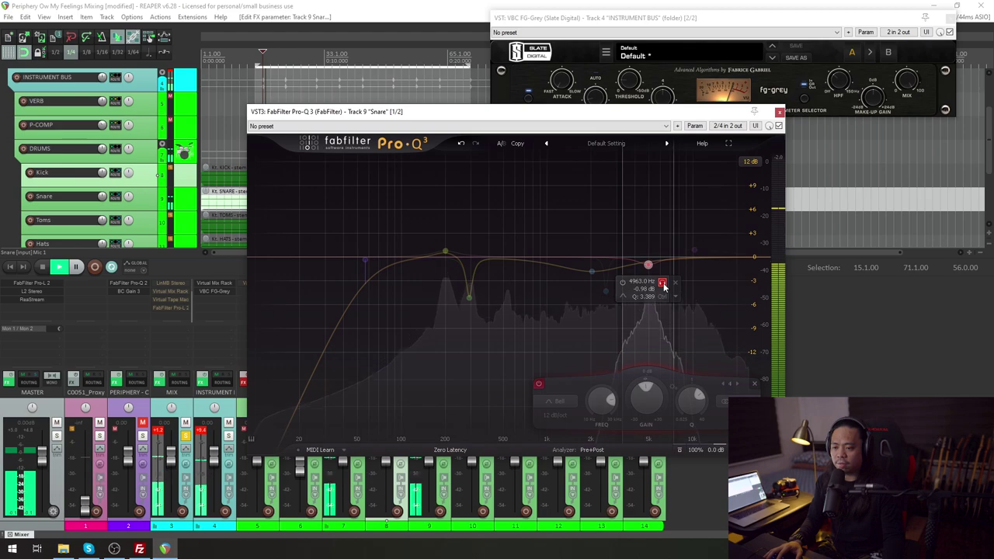
pyautogui.click(663, 282)
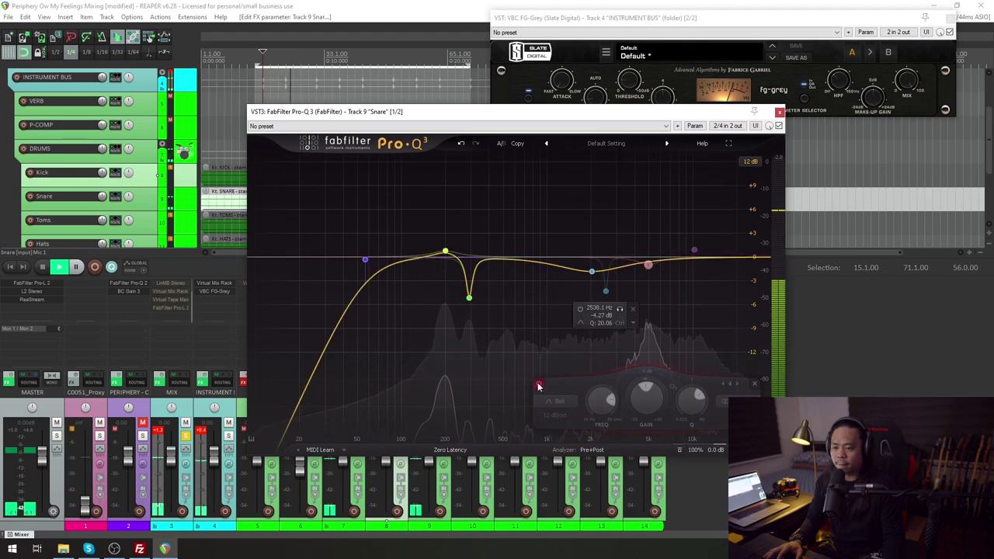
pyautogui.click(620, 309)
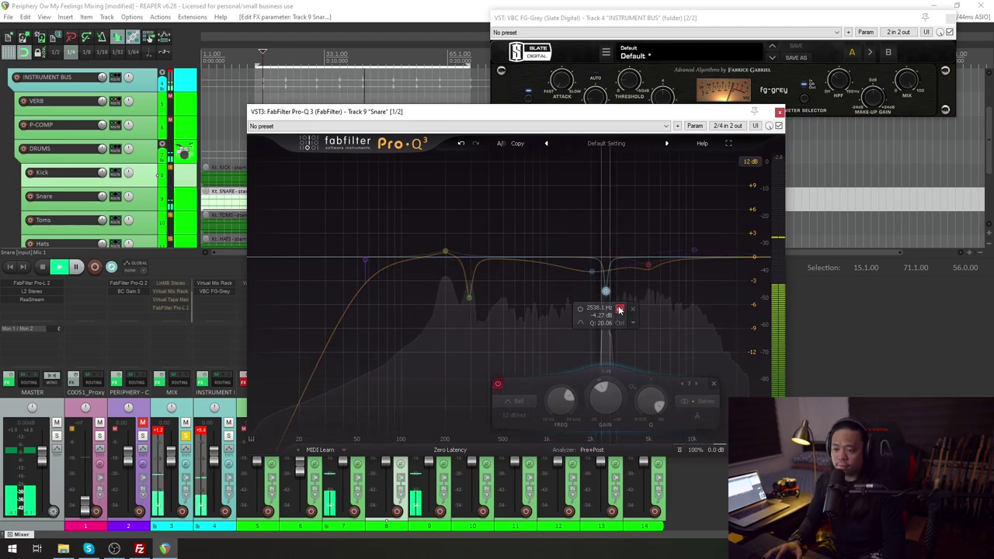
pyautogui.click(499, 385)
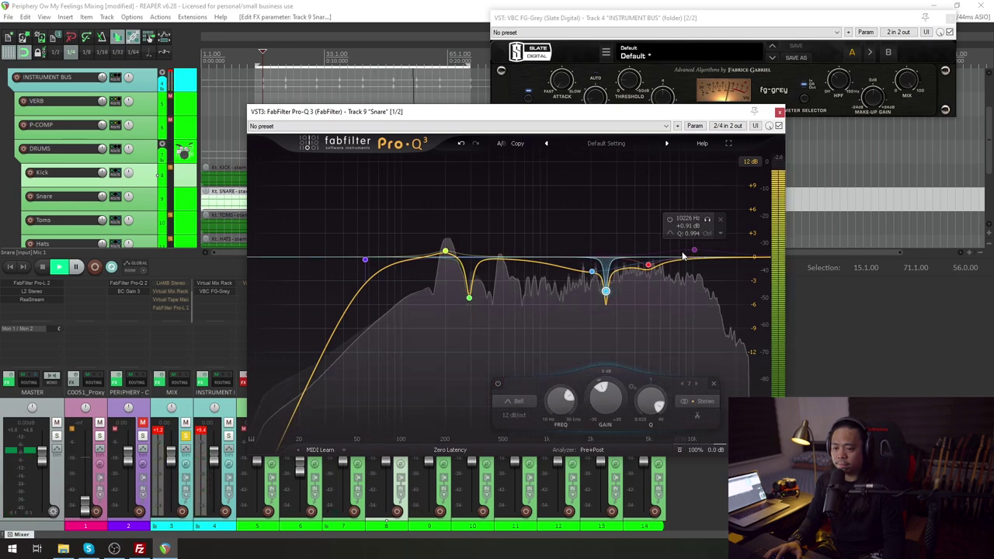
# Step: Audition the Snare EQ's 10226 Hz bell in solo and re-enable the band
pyautogui.click(707, 220)
pyautogui.click(707, 220)
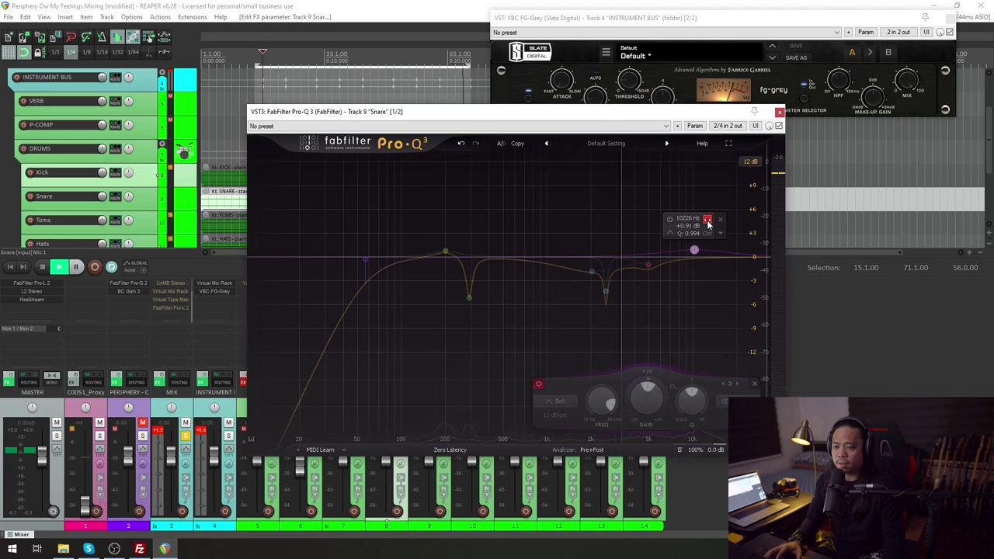
pyautogui.moveTo(693, 257); pyautogui.dragTo(690, 257)
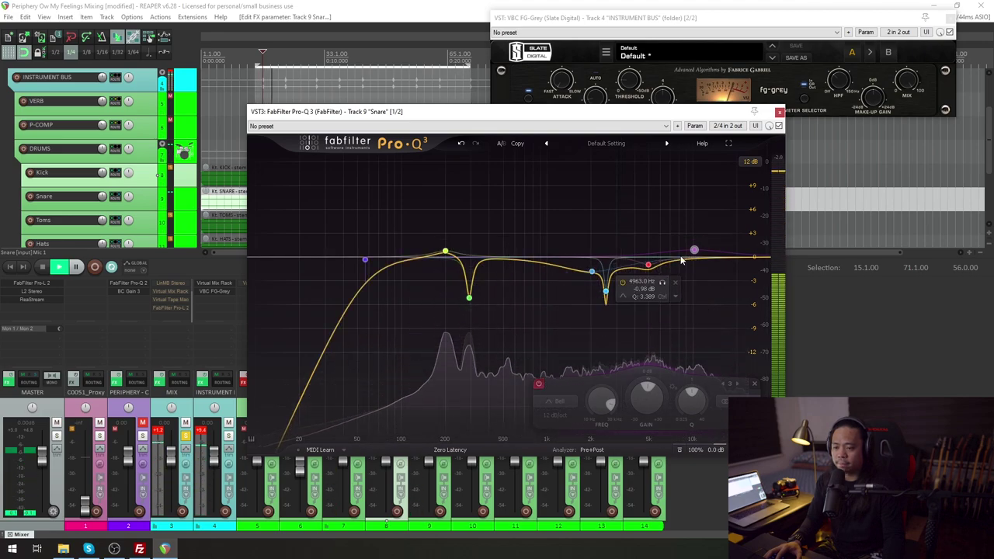
pyautogui.moveTo(707, 220); pyautogui.dragTo(684, 248)
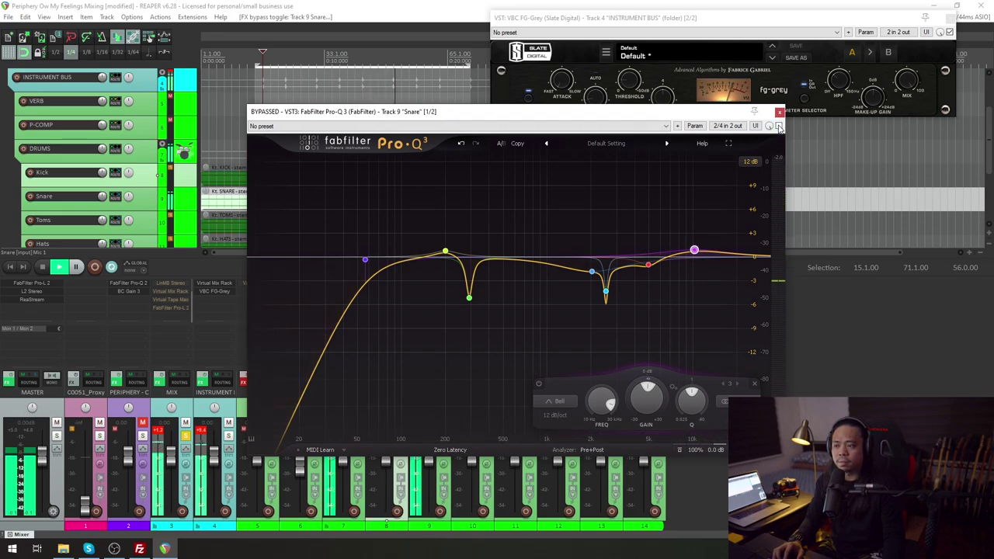
# Step: Compare the Snare's Pro-Q 3 bypassed and active, and close the plugin
pyautogui.moveTo(588, 111); pyautogui.dragTo(571, 163)
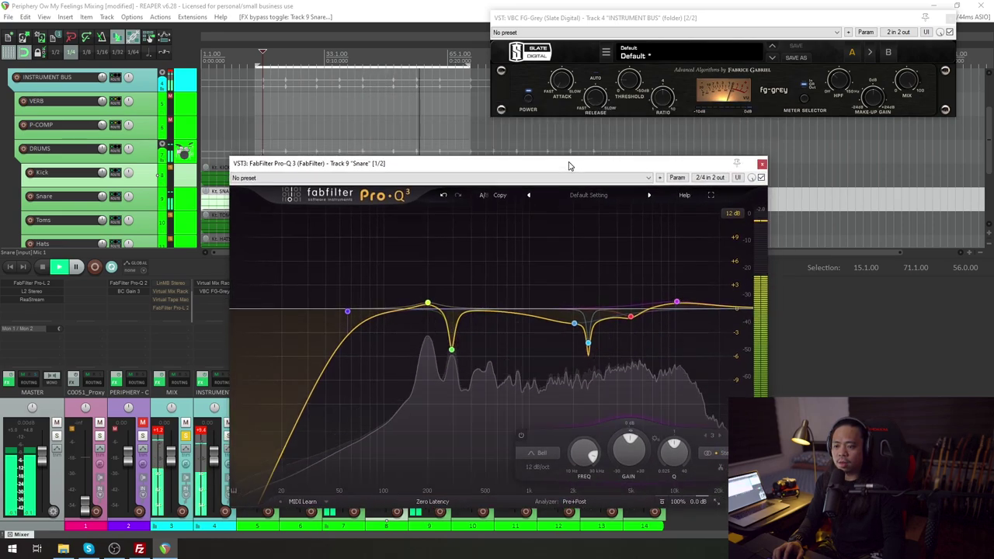
pyautogui.moveTo(660, 163); pyautogui.dragTo(841, 114)
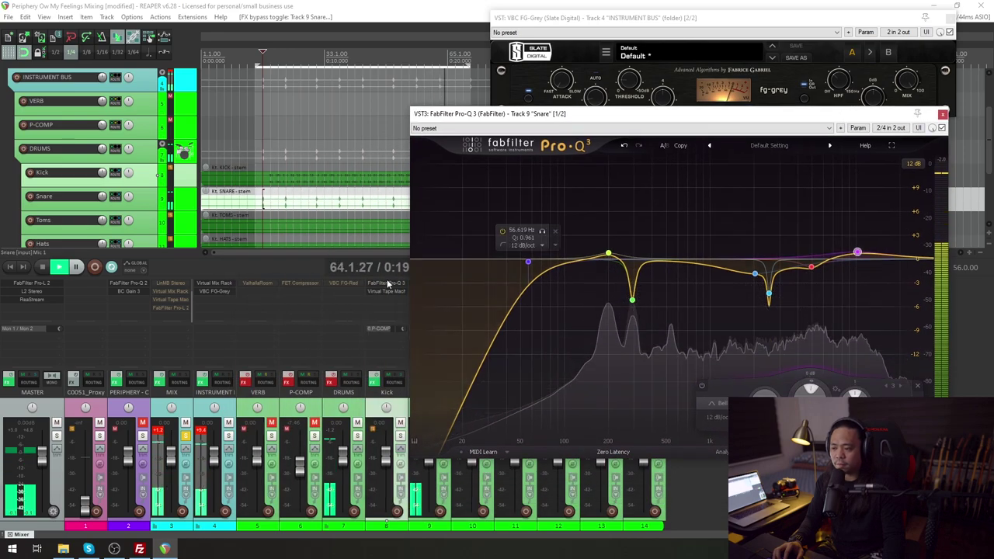
pyautogui.click(943, 115)
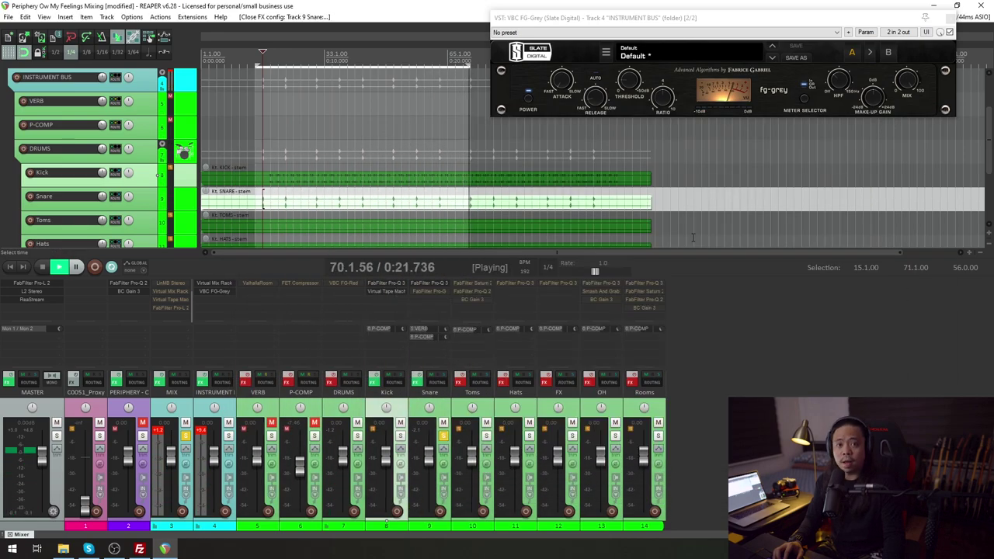
# Step: Enable and open the Snare's Pro-G gate, and compare the sound with the gate bypassed and active
pyautogui.click(439, 293)
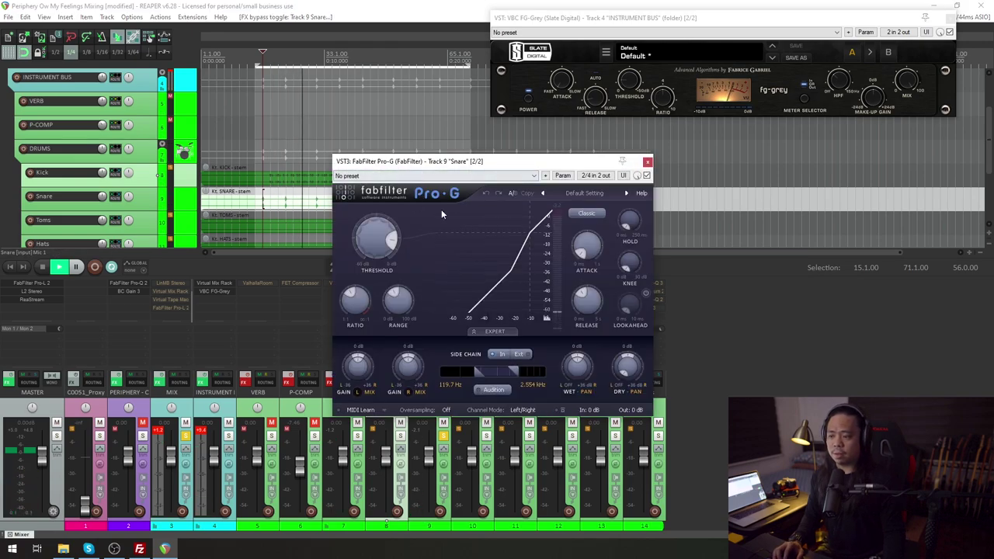
pyautogui.moveTo(556, 164); pyautogui.dragTo(582, 172)
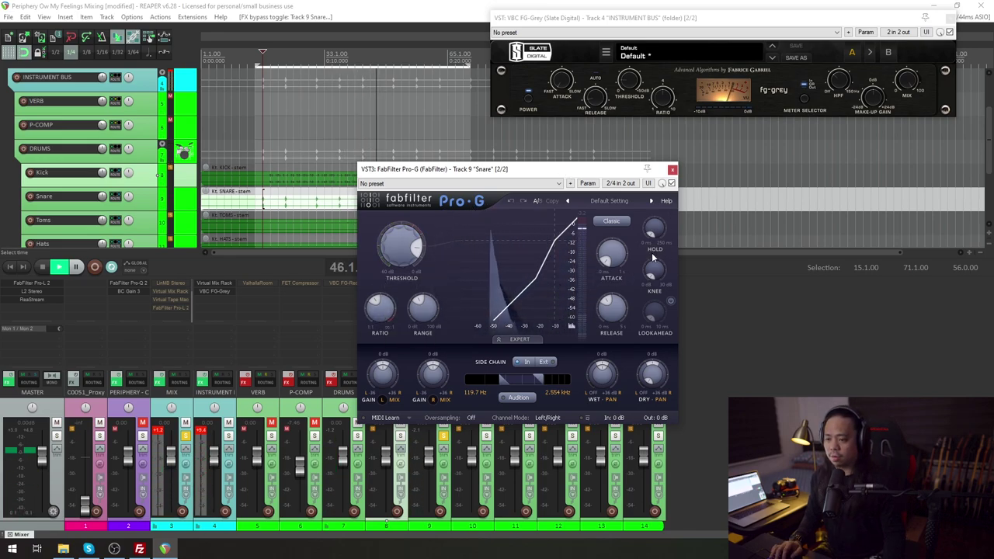
pyautogui.click(672, 183)
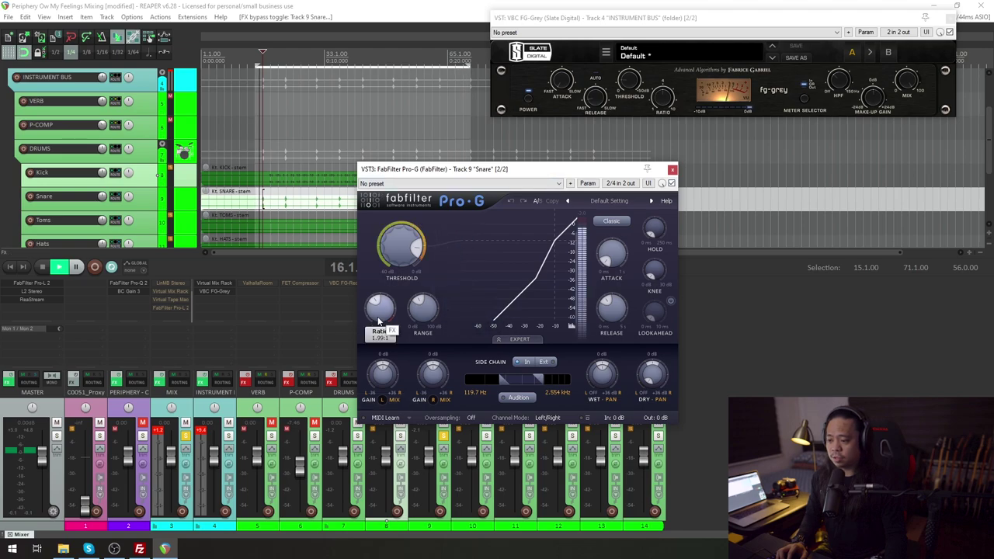
# Step: Review the Snare gate's ratio, range, attack, release and threshold, and close the Pro-G after a bypass comparison
pyautogui.moveTo(379, 321)
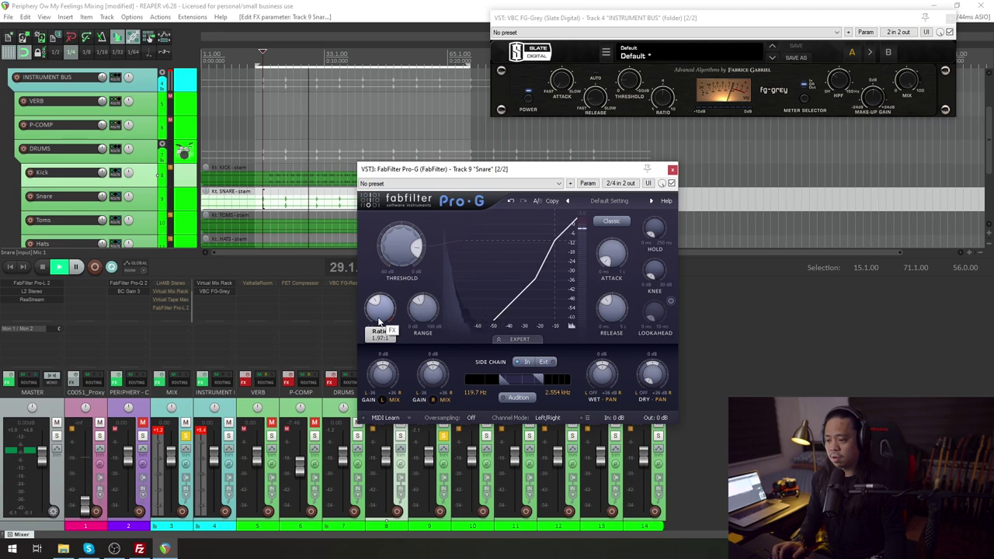
pyautogui.moveTo(429, 310)
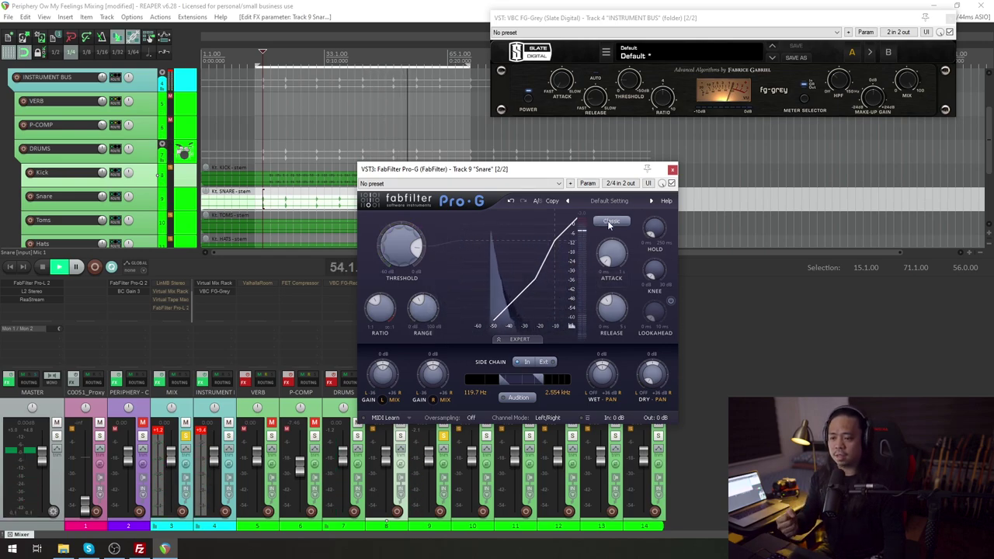
pyautogui.moveTo(622, 263)
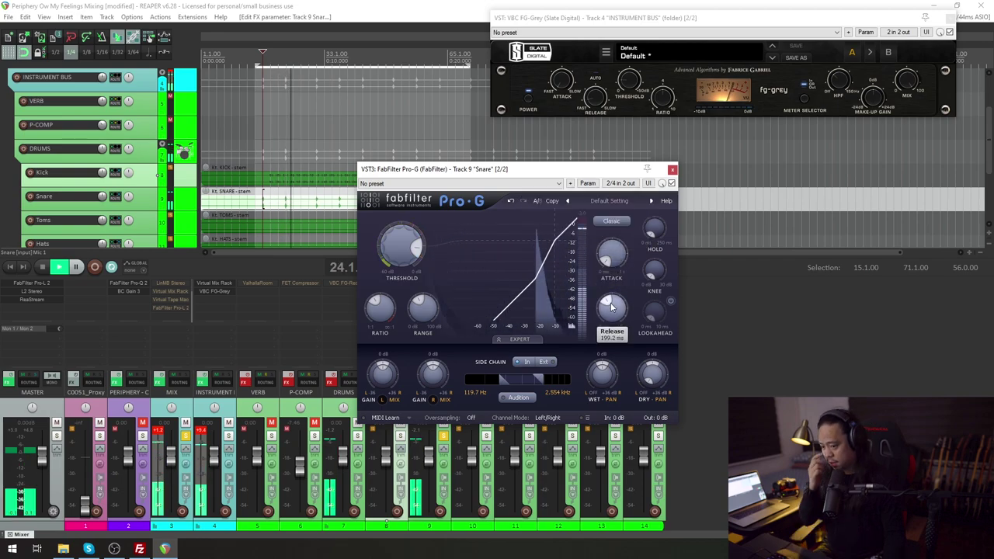
pyautogui.moveTo(612, 307)
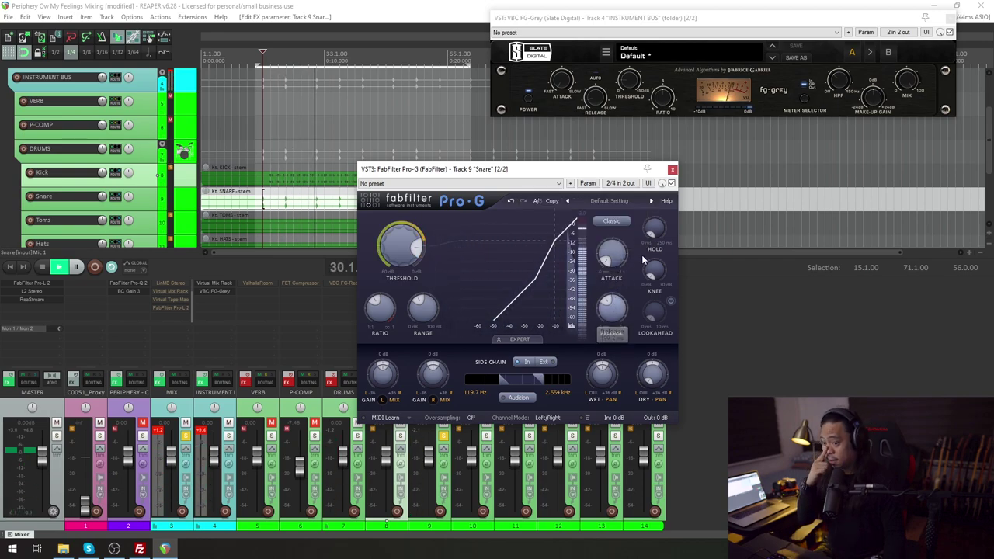
pyautogui.moveTo(416, 252)
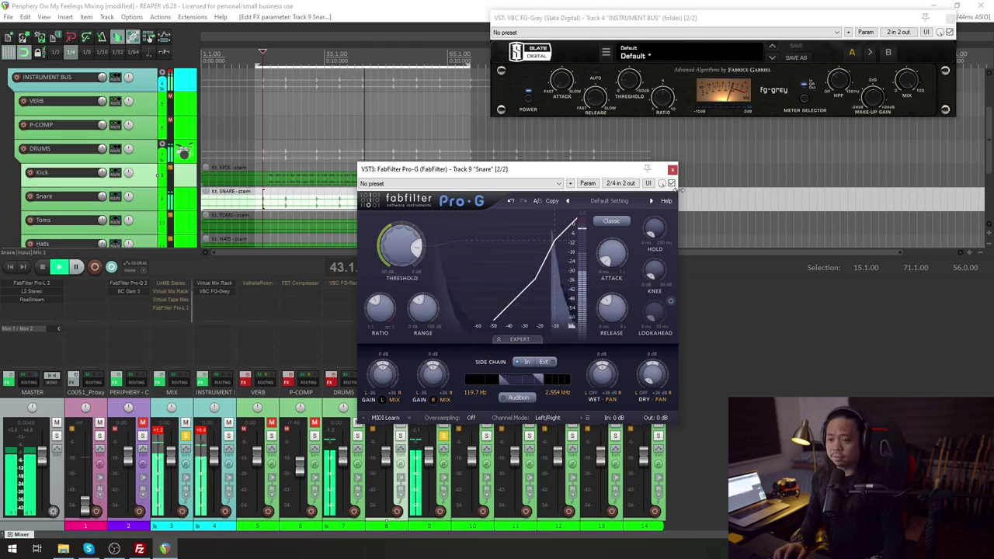
pyautogui.click(672, 184)
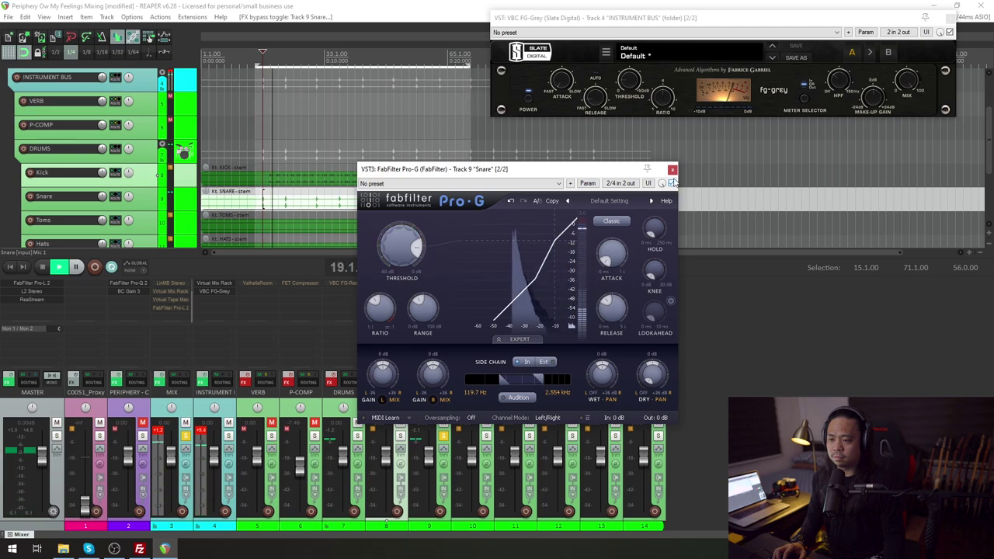
pyautogui.click(673, 170)
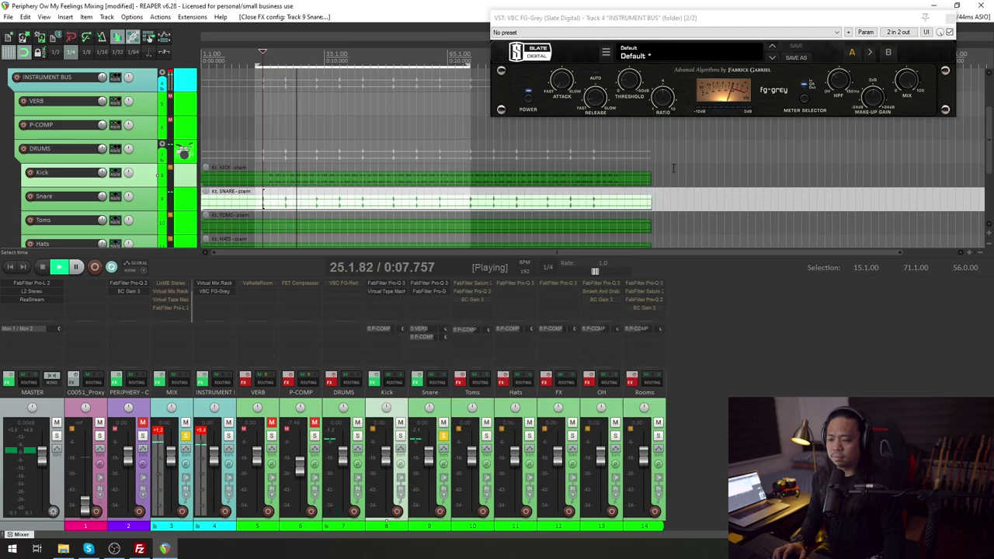
# Step: Unsolo the Snare track and close the INSTRUMENT BUS's VBC FG-Grey compressor window
pyautogui.click(474, 435)
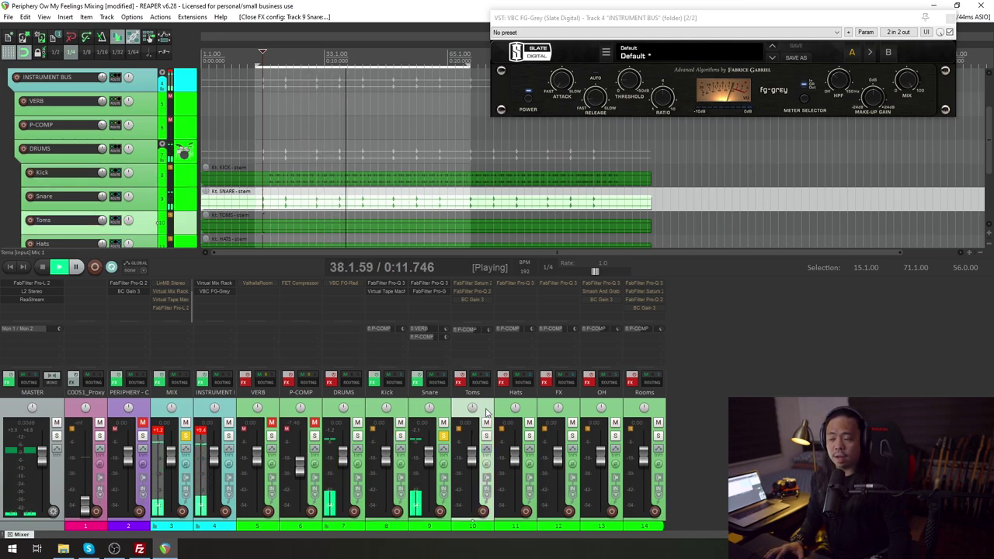
pyautogui.click(533, 426)
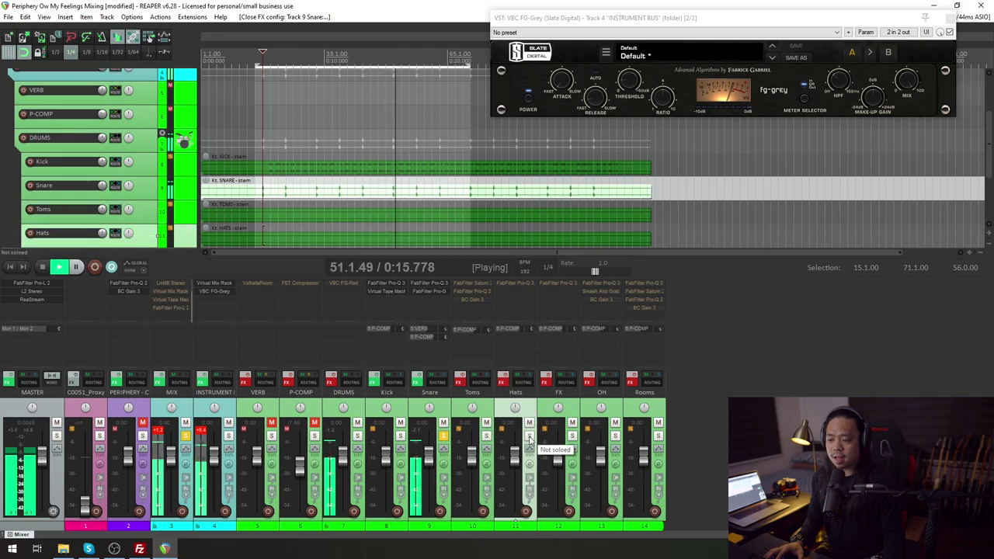
pyautogui.click(443, 436)
pyautogui.click(595, 89)
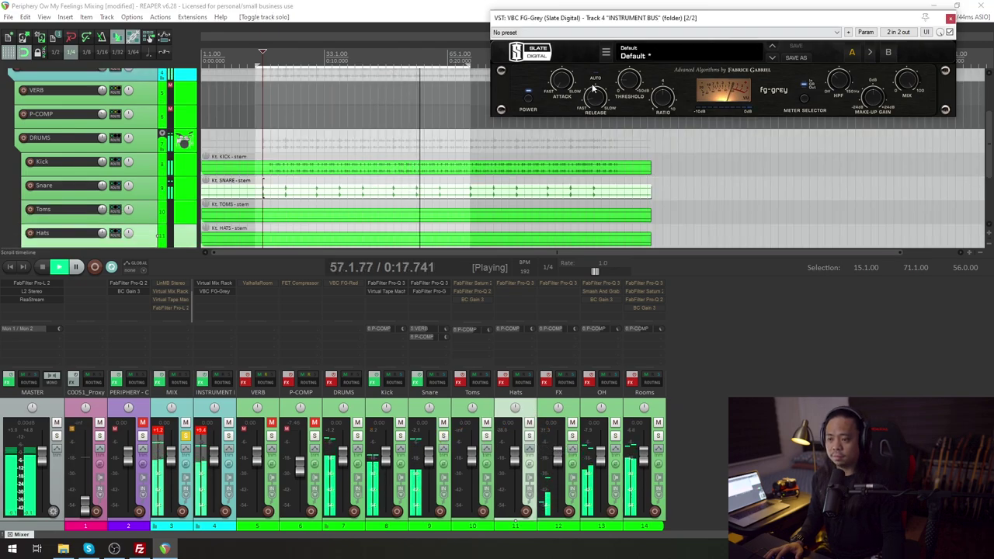
pyautogui.click(950, 18)
# Step: Solo the Hats track and loop playback from 99.1.00 to 115.1.00
pyautogui.moveTo(601, 60); pyautogui.dragTo(642, 68)
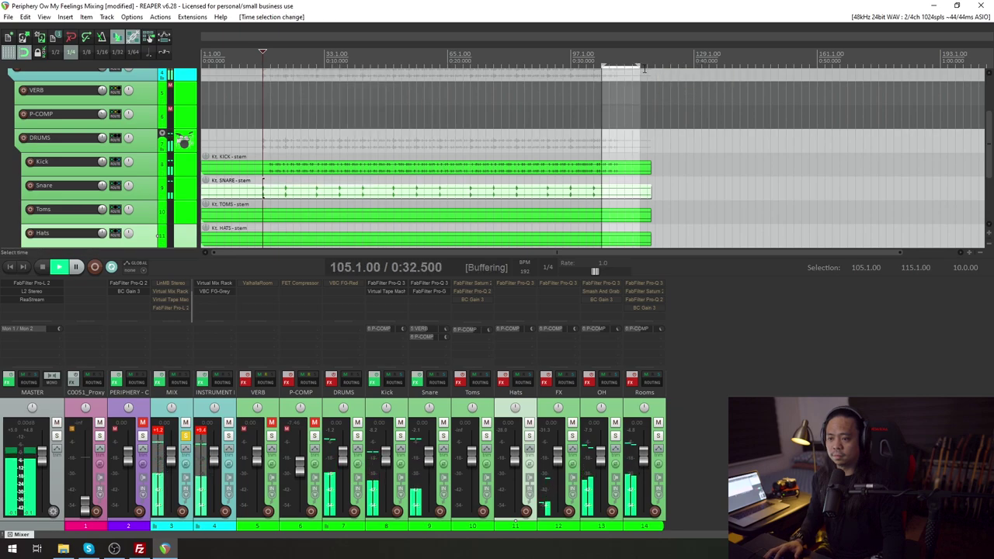
pyautogui.press('Escape')
pyautogui.click(529, 435)
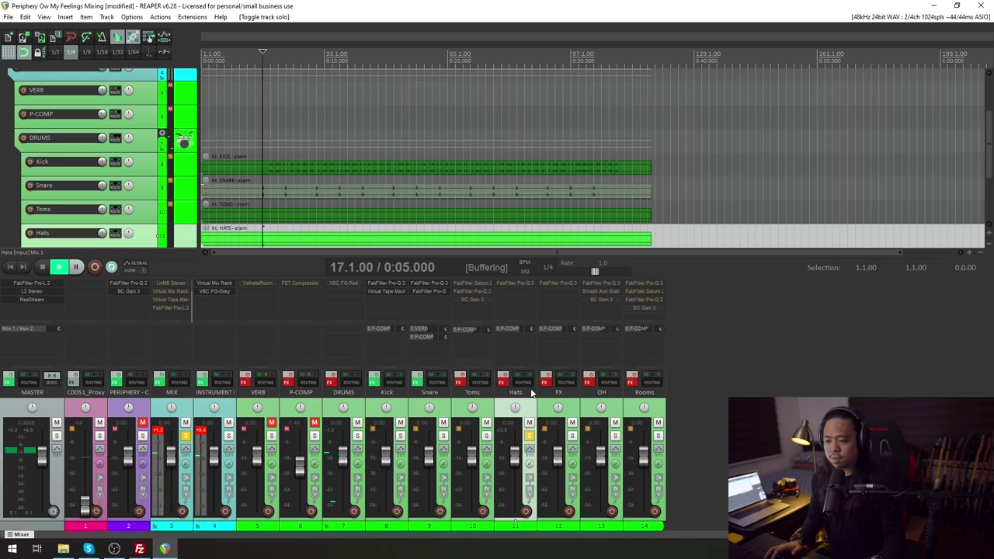
pyautogui.press('space')
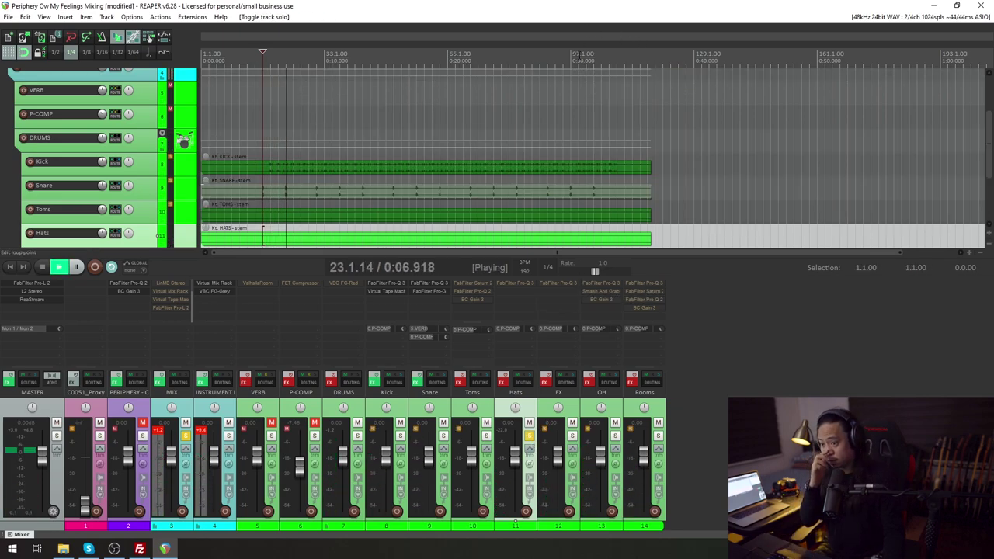
pyautogui.moveTo(579, 61); pyautogui.dragTo(661, 70)
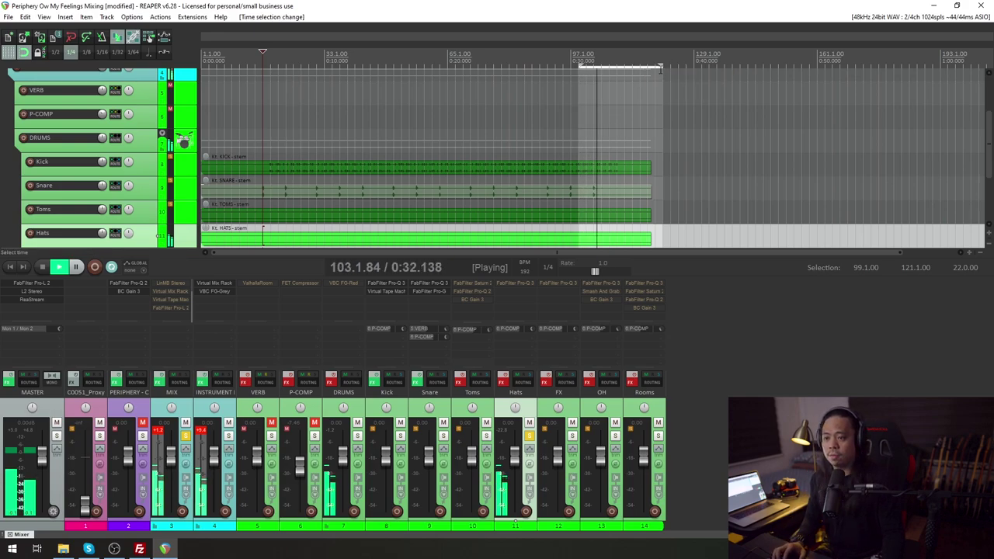
pyautogui.moveTo(661, 66); pyautogui.dragTo(640, 66)
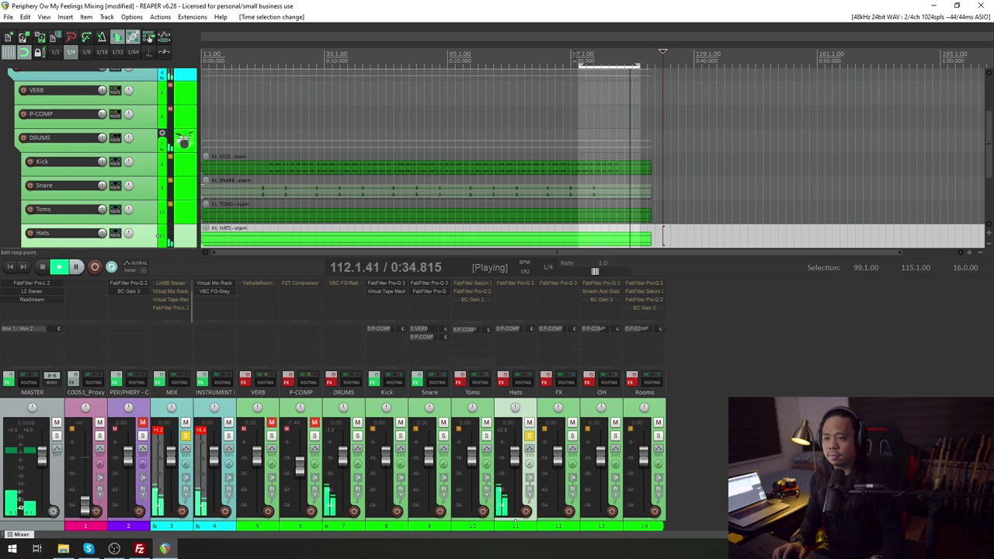
# Step: Open and enable the Hats track's Pro-Q 3, and switch off all of its EQ bands together
pyautogui.click(529, 283)
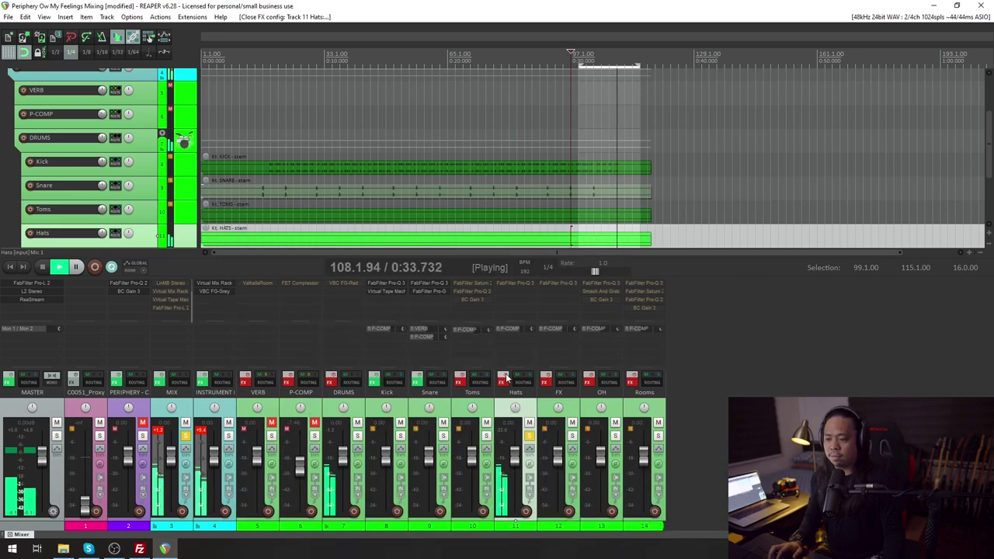
pyautogui.click(528, 283)
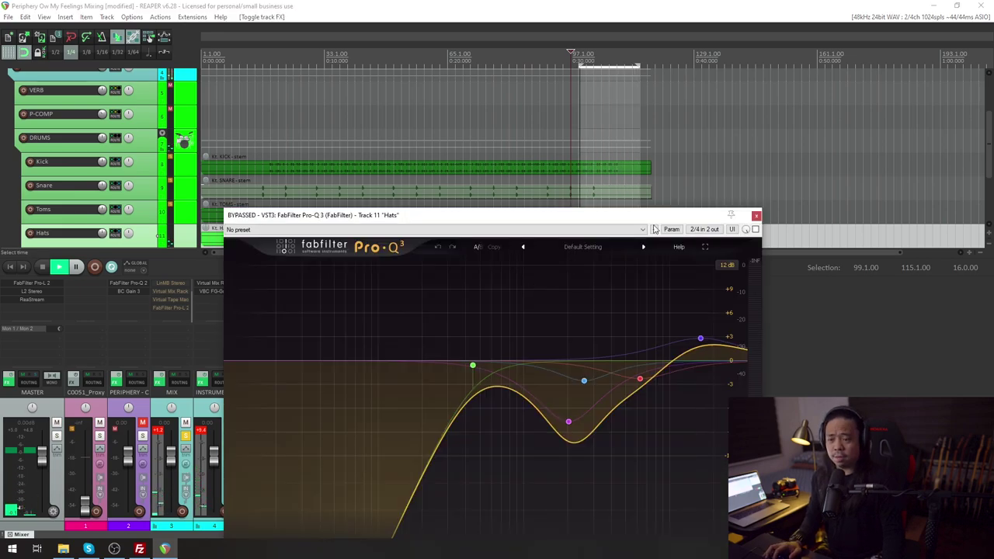
pyautogui.moveTo(644, 299); pyautogui.dragTo(606, 100)
pyautogui.click(767, 114)
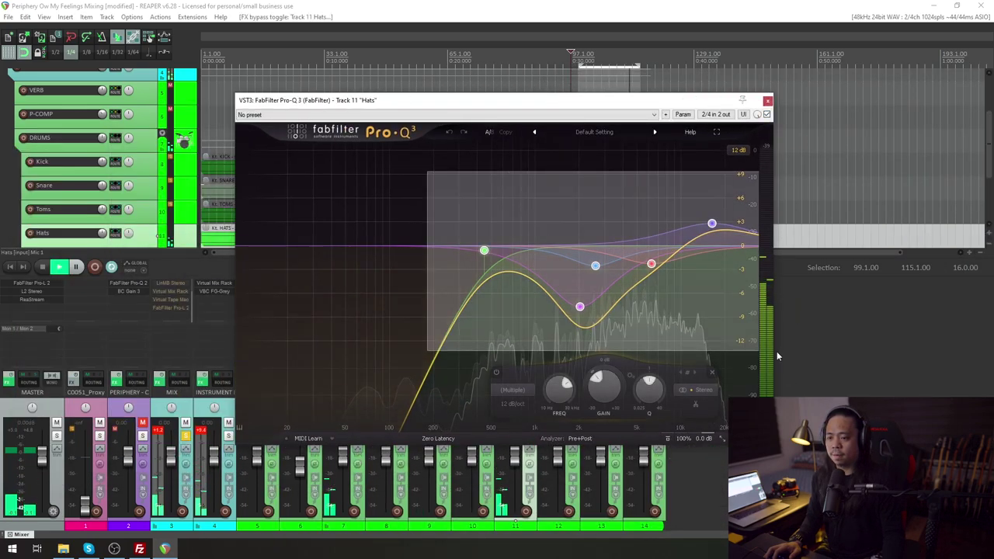
pyautogui.click(498, 375)
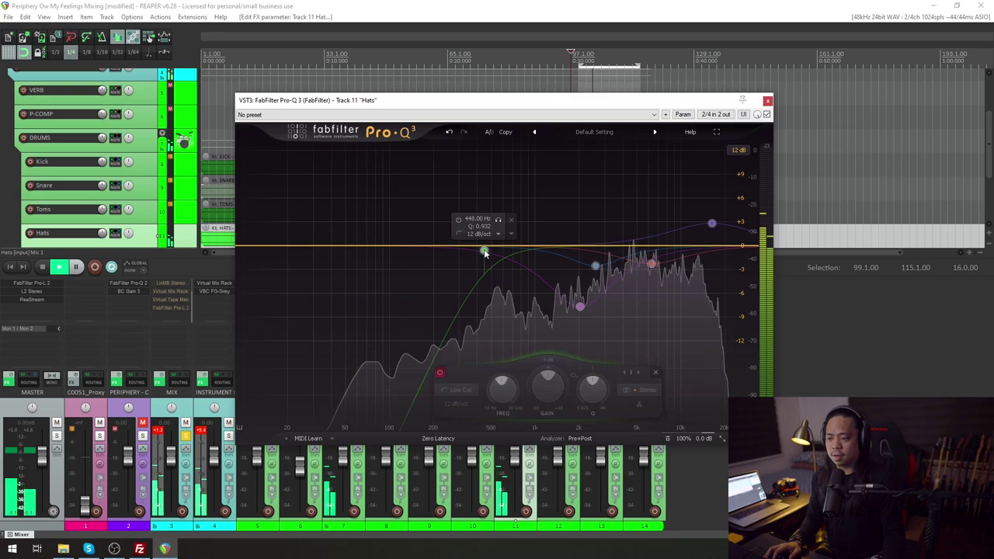
# Step: Re-enable the Hats EQ's 448 Hz low cut, and audition the 2035.2 Hz bell in solo and re-enable it
pyautogui.click(378, 374)
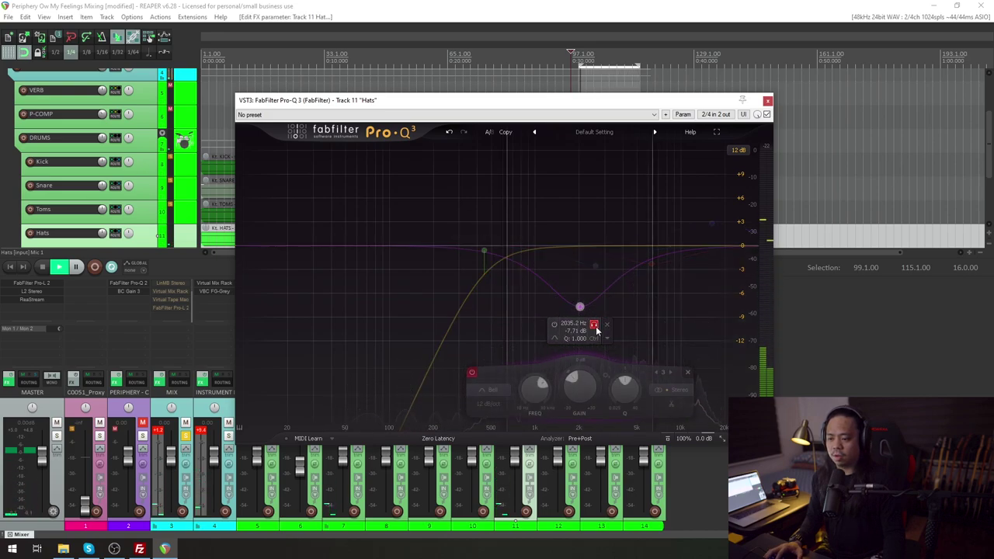
pyautogui.click(595, 327)
pyautogui.moveTo(595, 330)
pyautogui.mouseDown()
pyautogui.moveTo(621, 296)
pyautogui.moveTo(618, 280)
pyautogui.mouseUp()
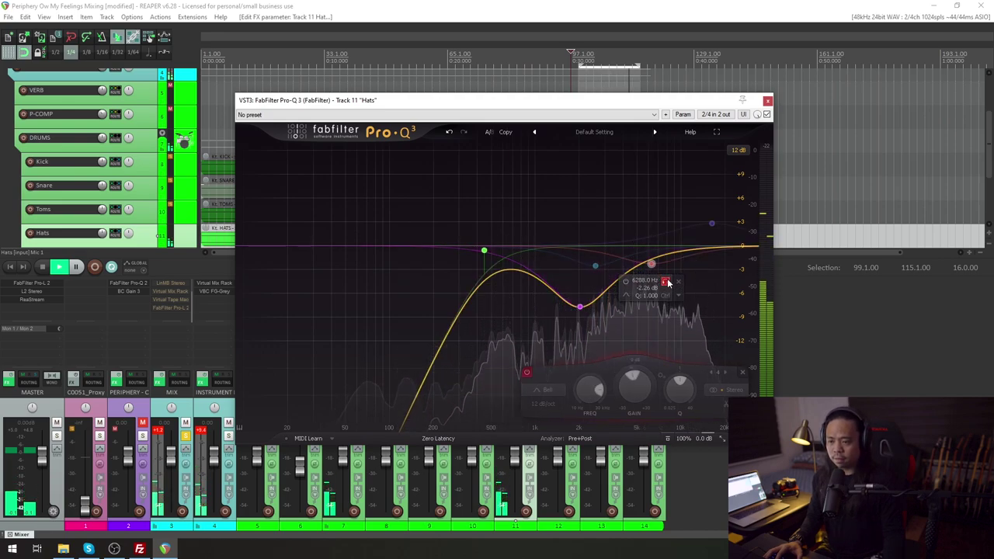
# Step: Audition the Hats EQ's 6288 Hz bell in solo and re-enable the band
pyautogui.click(665, 281)
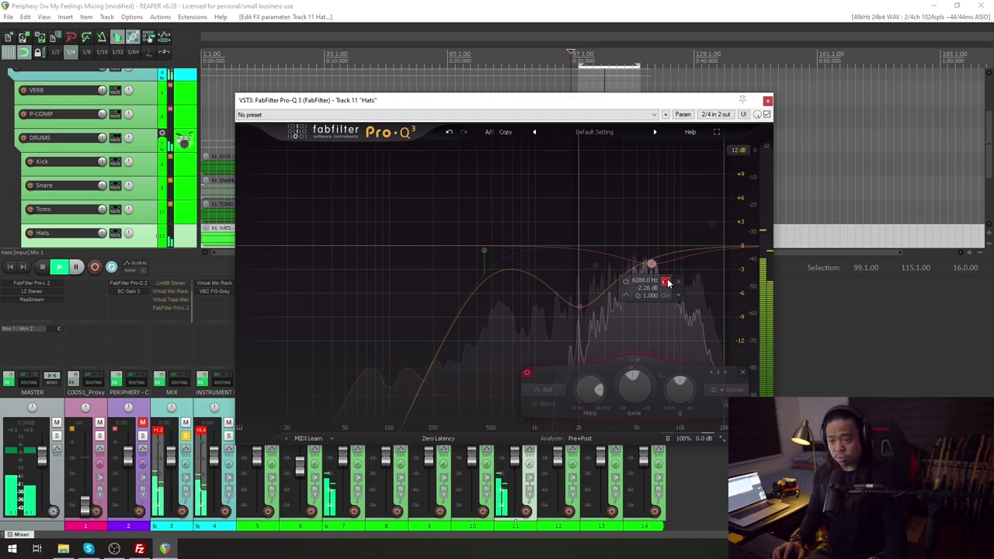
pyautogui.click(666, 282)
pyautogui.click(526, 372)
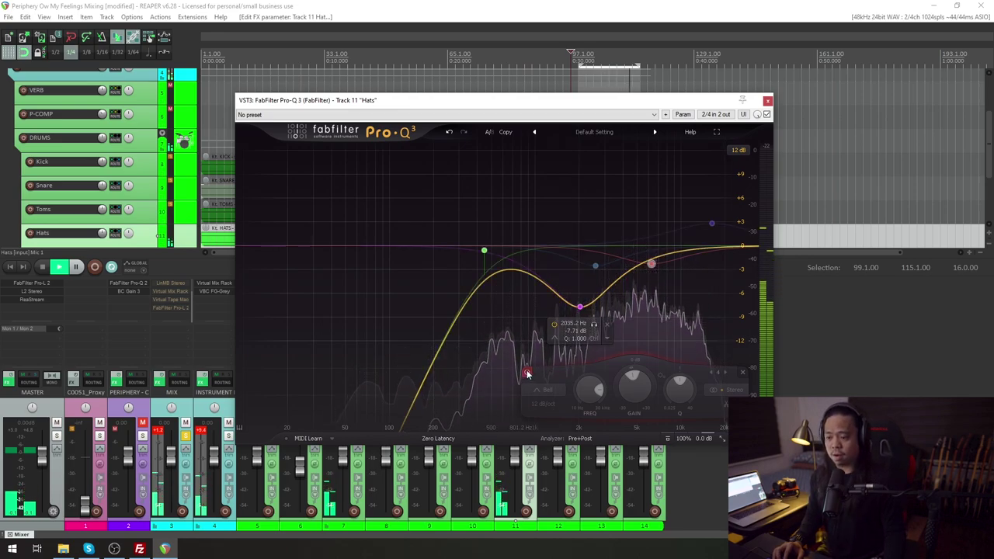
# Step: Audition the Hats EQ's 2601.6 Hz bell in solo and re-enable the band
pyautogui.click(596, 267)
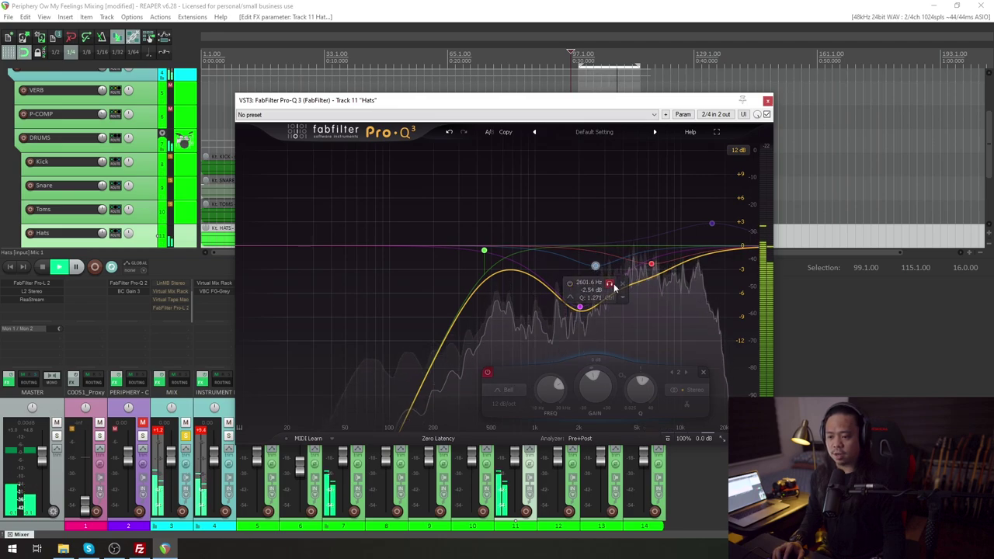
pyautogui.click(611, 284)
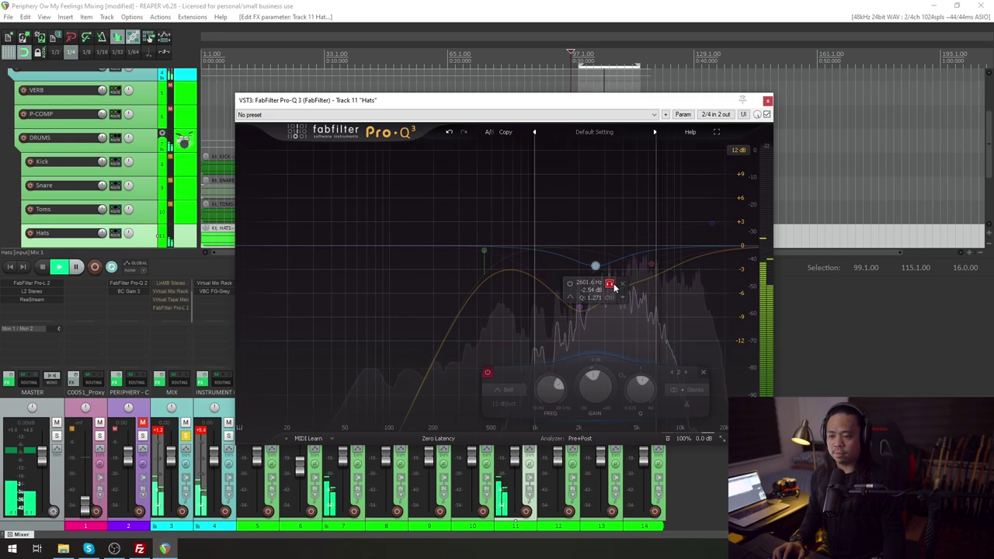
pyautogui.click(612, 285)
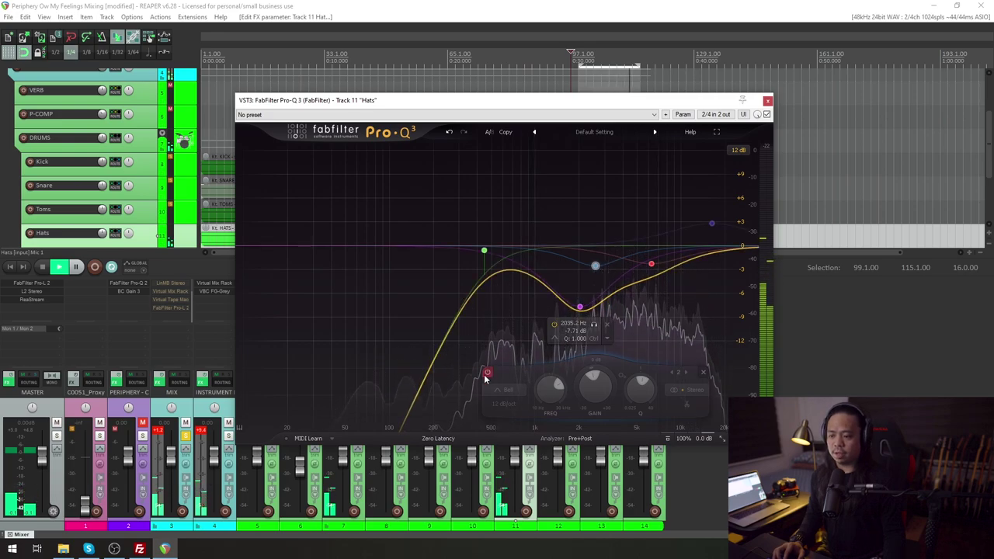
# Step: Re-enable the Hats EQ's 16333 Hz bell and close the Pro-Q 3
pyautogui.click(711, 223)
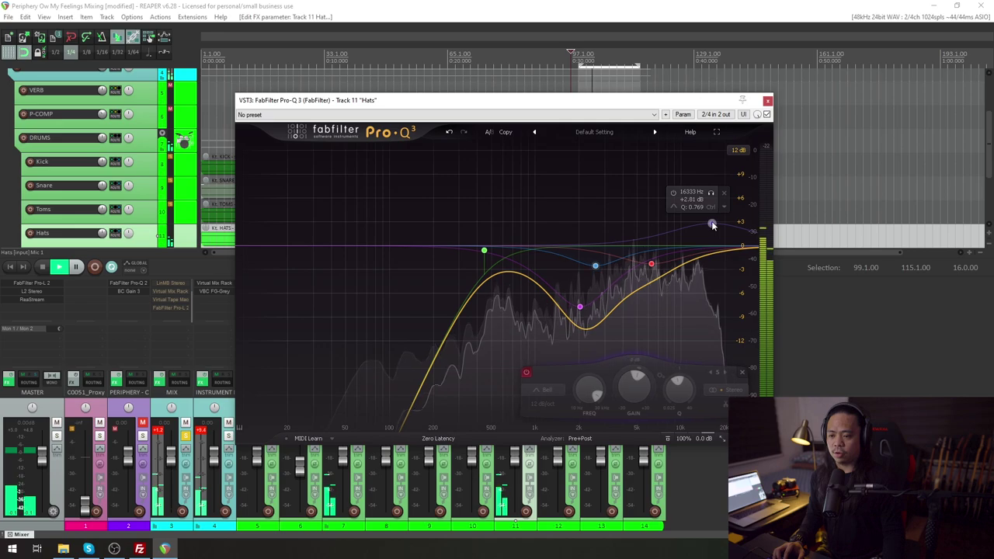
pyautogui.click(594, 327)
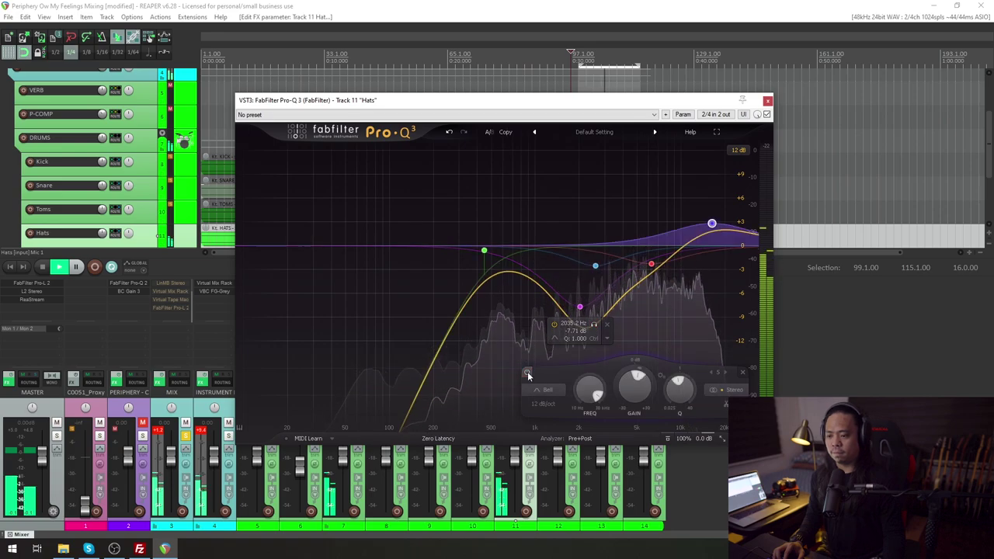
pyautogui.click(767, 100)
# Step: Solo the FX track in place of Hats, remove the loop selection, and play from an earlier part of the song
pyautogui.click(574, 437)
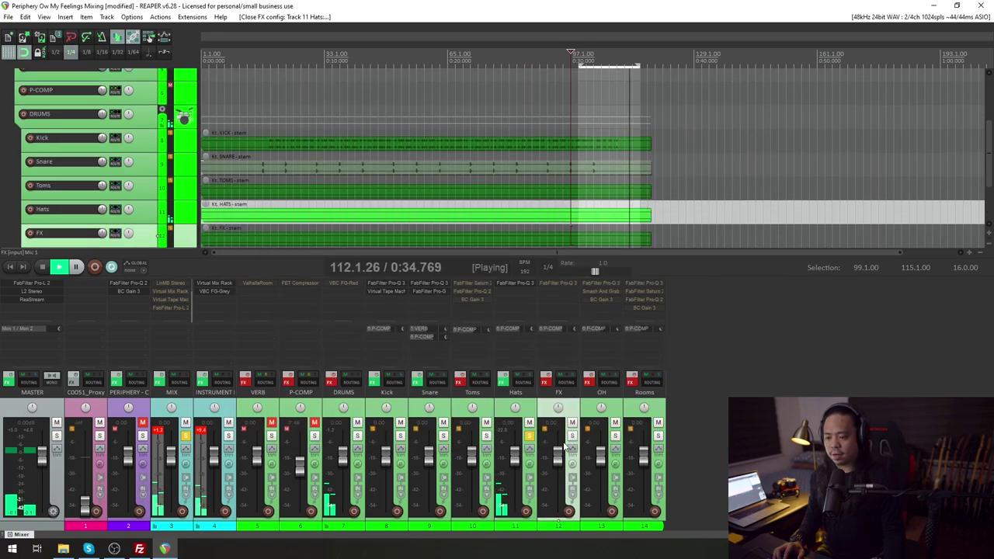
pyautogui.click(574, 437)
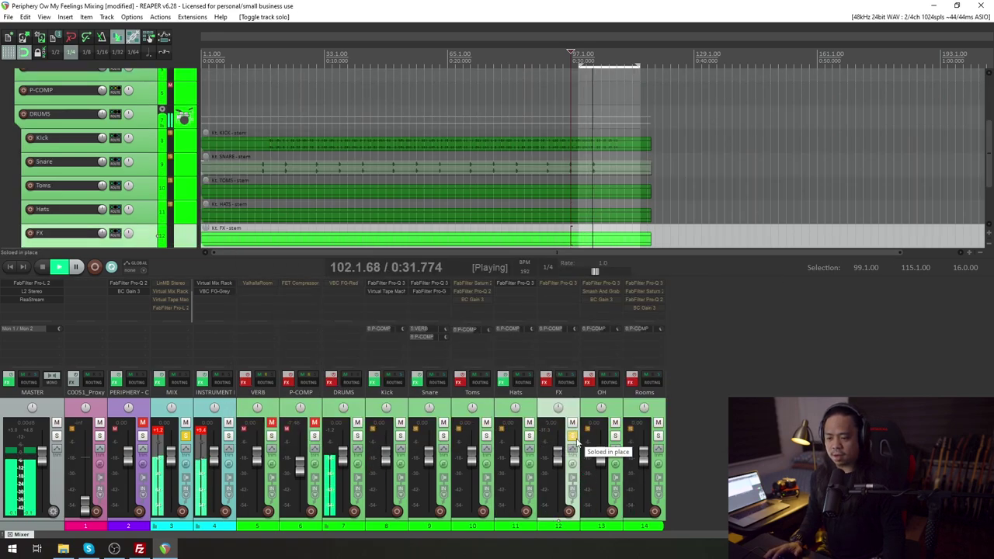
pyautogui.press('Escape')
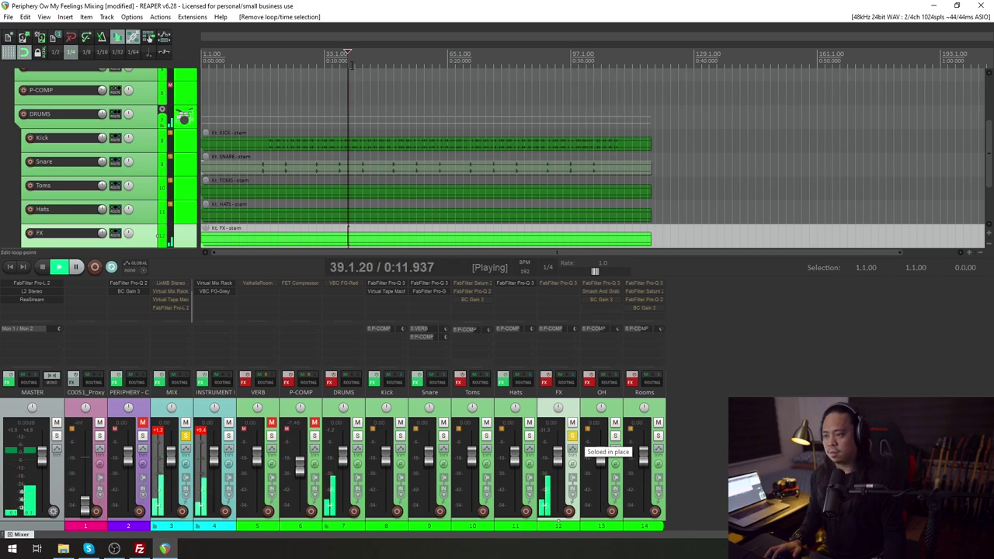
# Step: Compare the FX track's Pro-Q 3 bypassed and active, leave it enabled, and close it after reviewing its EQ bands
pyautogui.keyDown('shift'); pyautogui.click(551, 284); pyautogui.keyUp('shift')
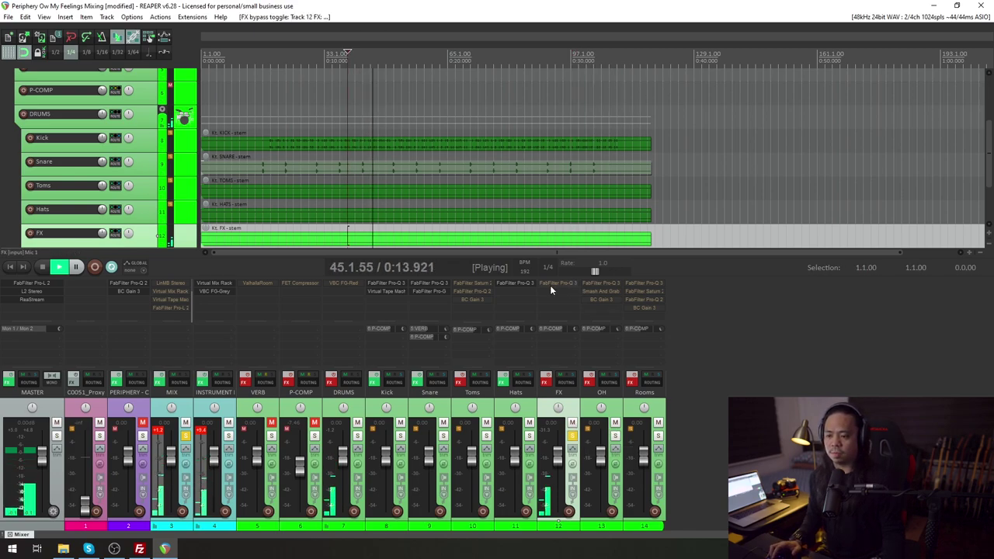
pyautogui.click(551, 287)
pyautogui.press('Escape')
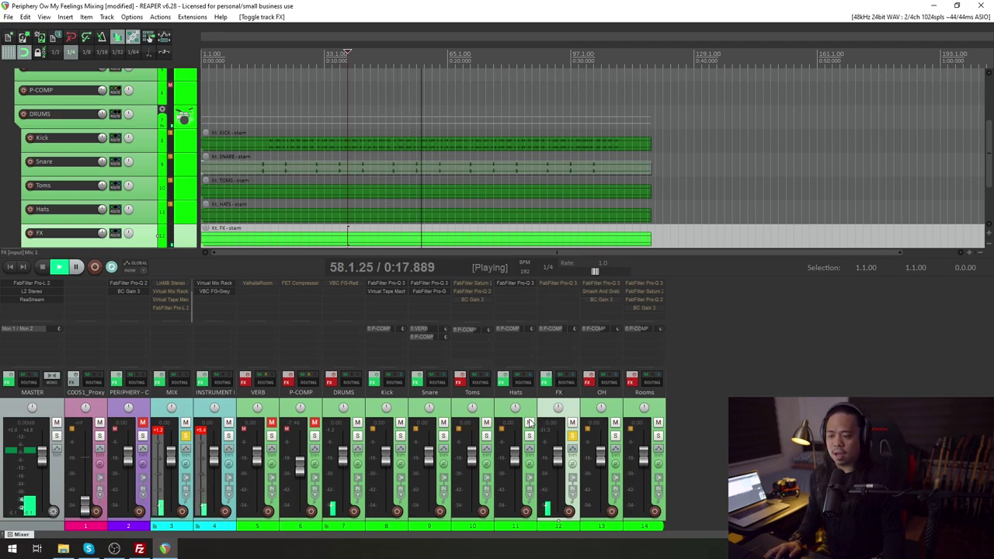
pyautogui.keyDown('shift'); pyautogui.click(548, 283); pyautogui.keyUp('shift')
pyautogui.click(556, 283)
pyautogui.moveTo(340, 169); pyautogui.dragTo(610, 357)
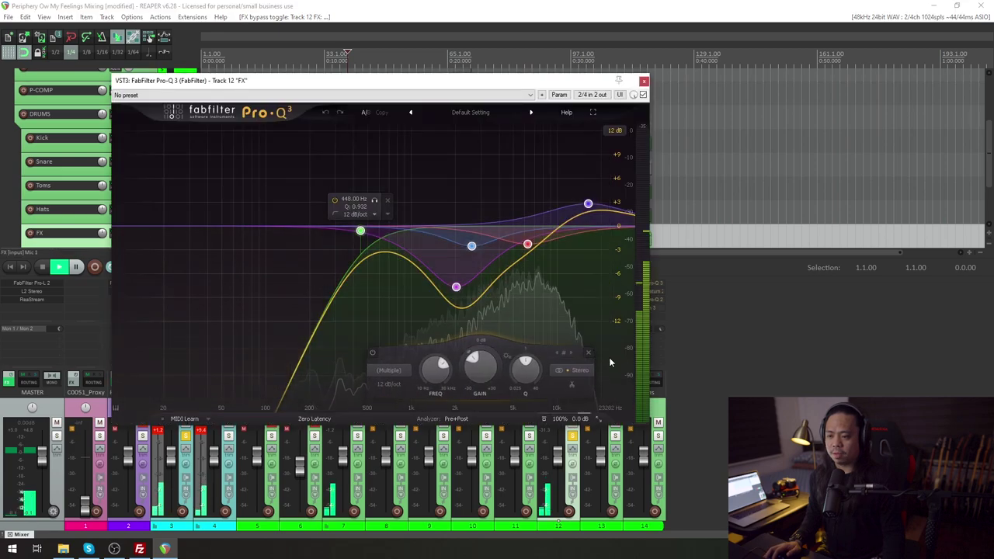
pyautogui.press('Escape')
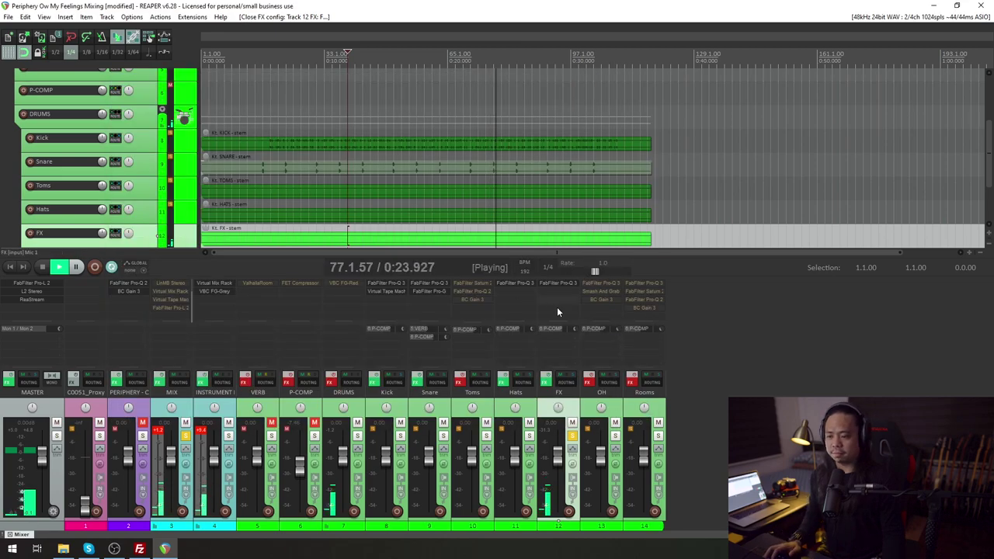
# Step: Solo the OH track in place of FX and enable its Pro-Q 3, looping playback from 19.1.00 to 95.1.00
pyautogui.click(573, 437)
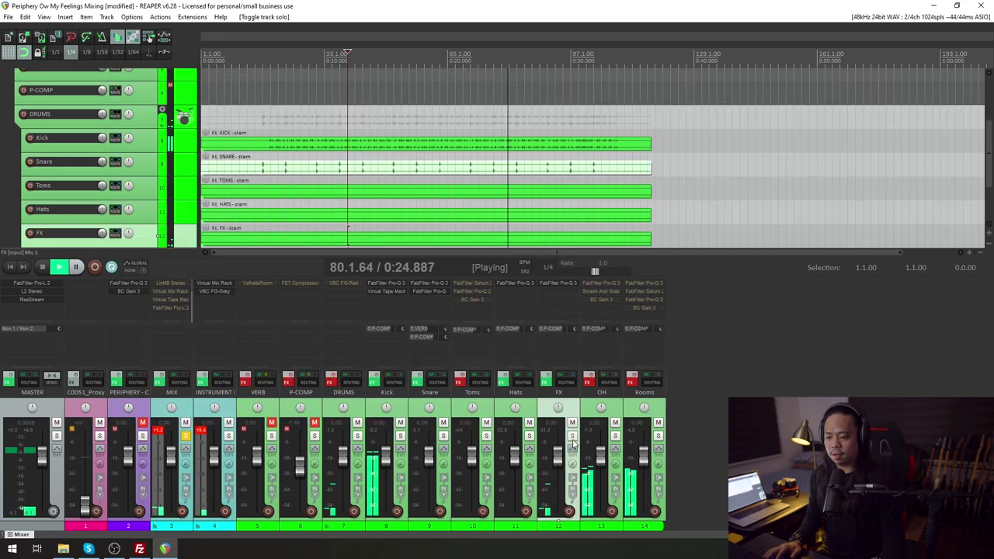
pyautogui.click(615, 436)
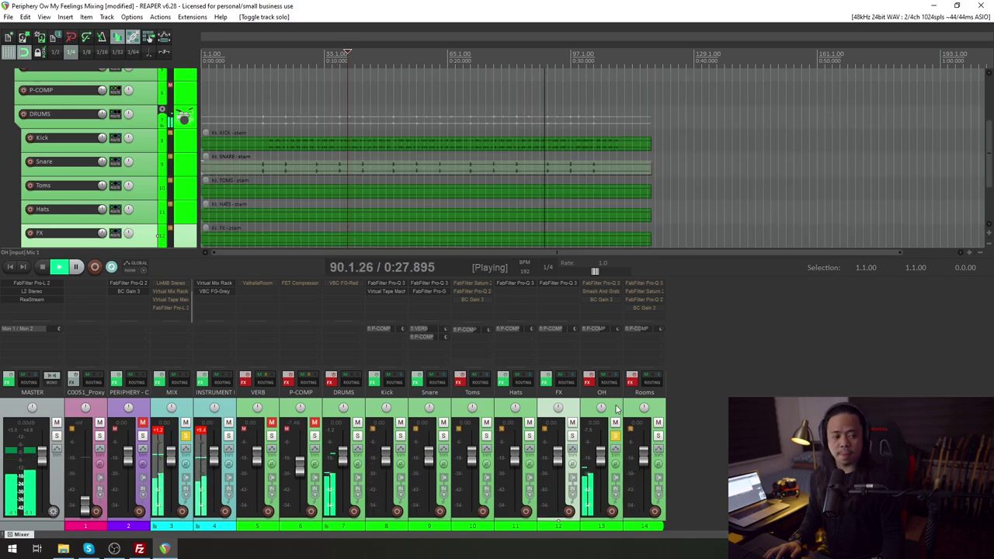
pyautogui.keyDown('shift'); pyautogui.click(612, 282); pyautogui.keyUp('shift')
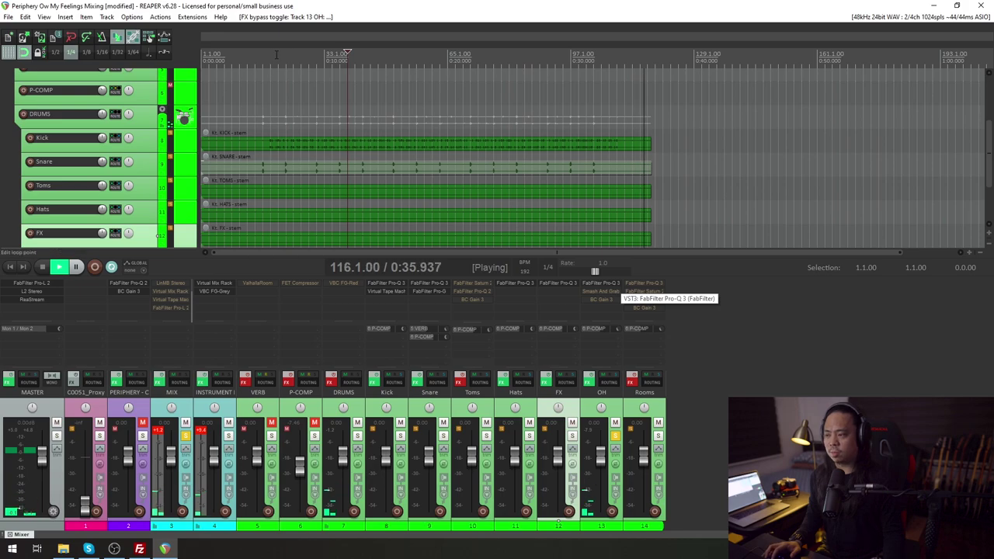
pyautogui.press('1')
# Step: Open the OH track's Pro-Q 3 and switch off all of its EQ bands together
pyautogui.click(613, 281)
pyautogui.moveTo(423, 261); pyautogui.dragTo(633, 472)
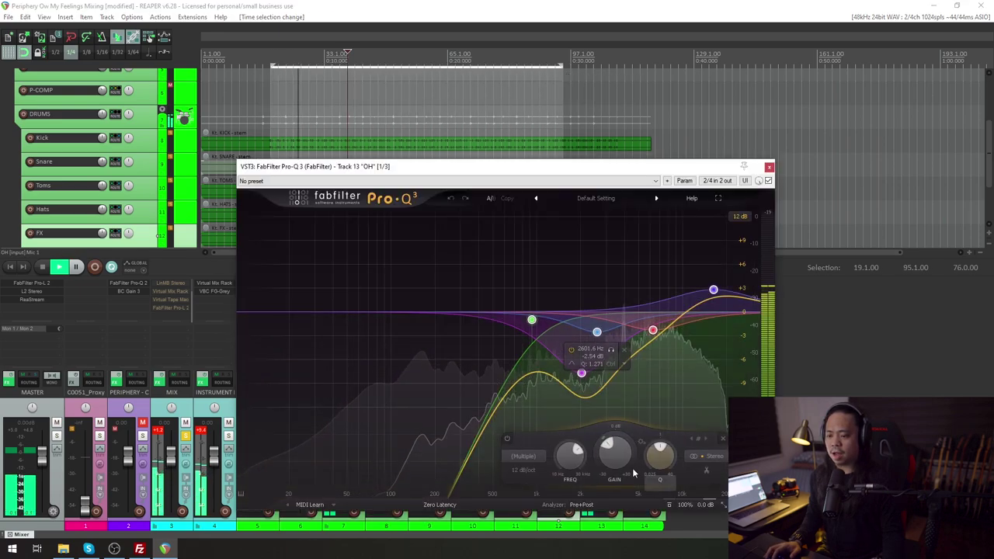
pyautogui.click(508, 440)
# Step: Re-enable the OH EQ's 927.64 Hz low cut and audition the band in solo
pyautogui.moveTo(526, 316)
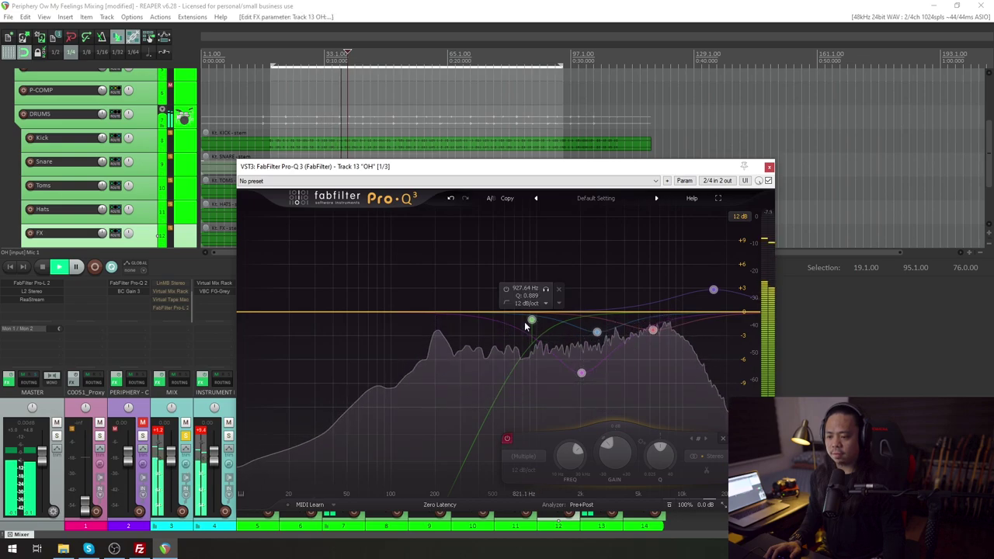
pyautogui.click(545, 290)
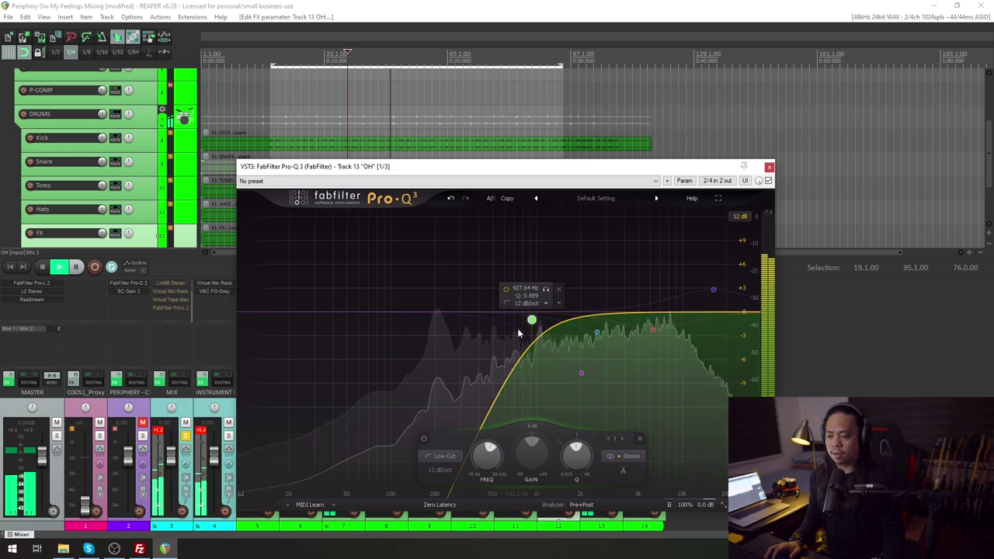
pyautogui.click(545, 289)
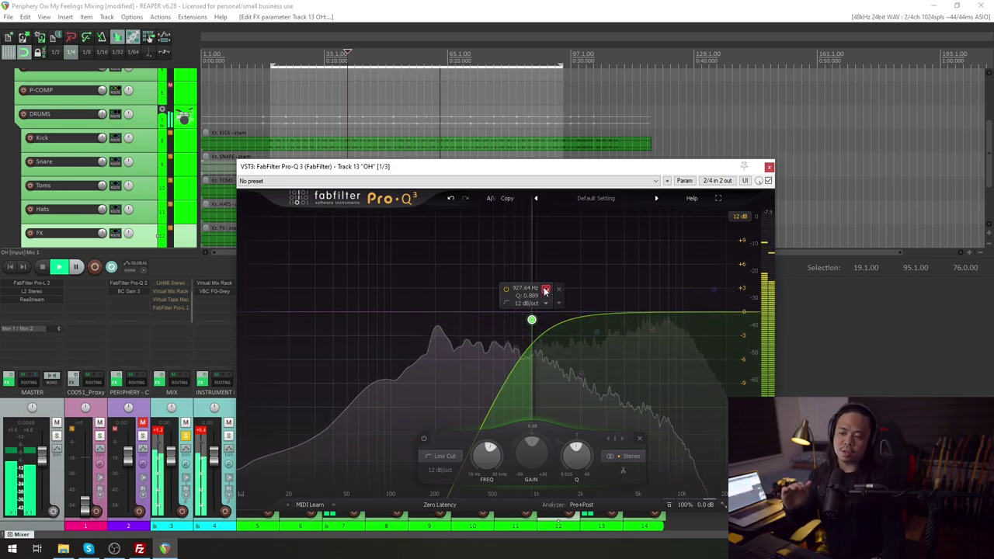
# Step: End the low cut's solo, then audition the OH EQ's 2035.2 Hz and 2601.6 Hz cuts in solo and re-enable both bands
pyautogui.click(546, 289)
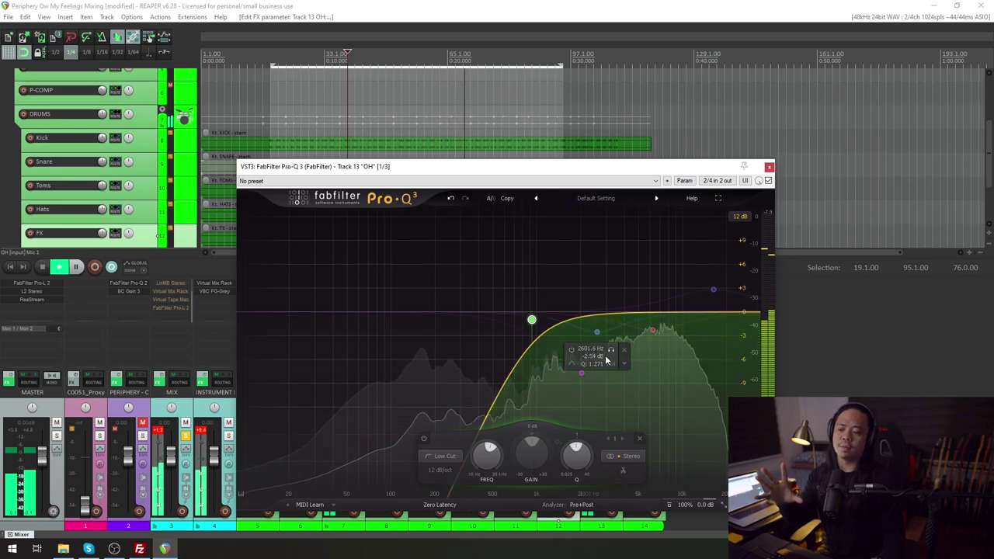
pyautogui.click(581, 375)
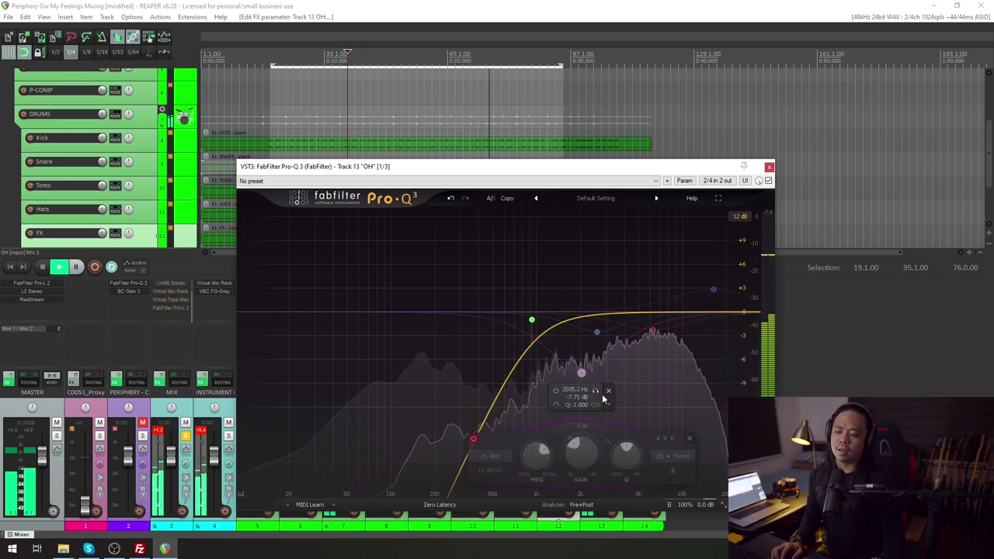
pyautogui.click(595, 393)
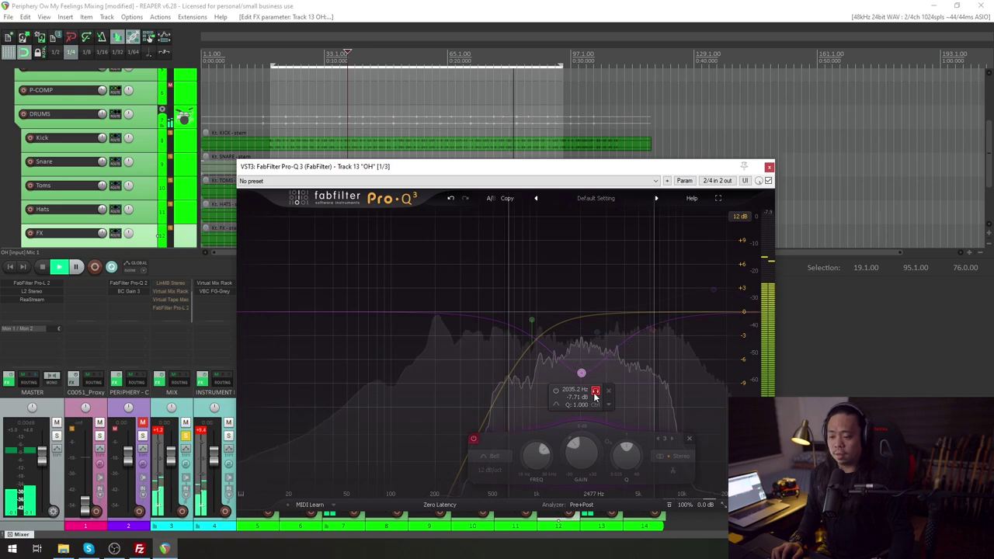
pyautogui.click(595, 393)
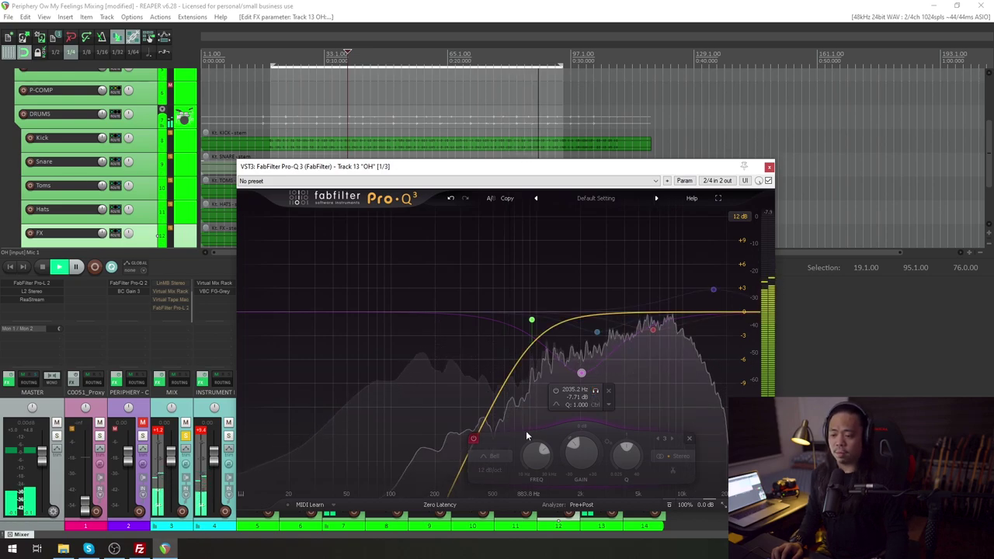
pyautogui.click(596, 333)
pyautogui.click(611, 350)
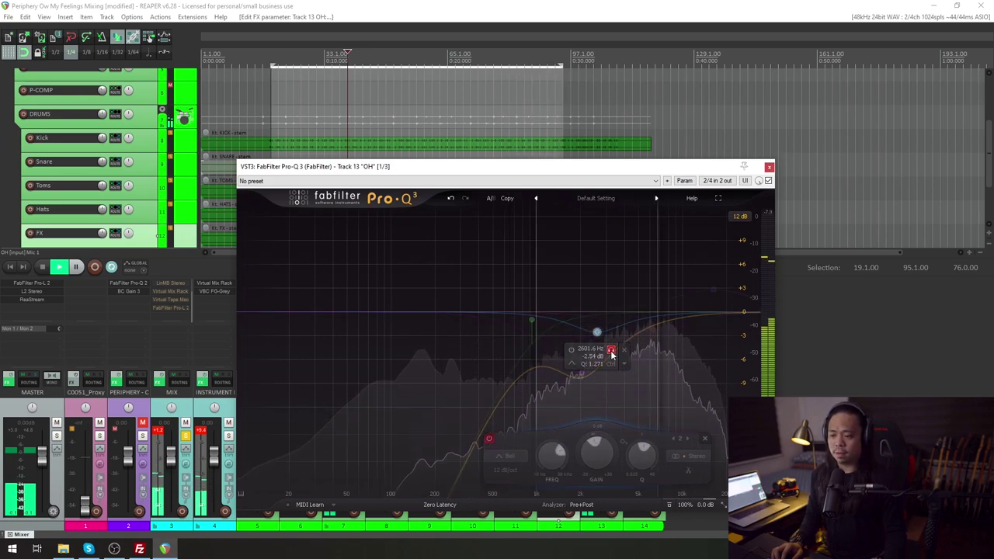
pyautogui.click(611, 352)
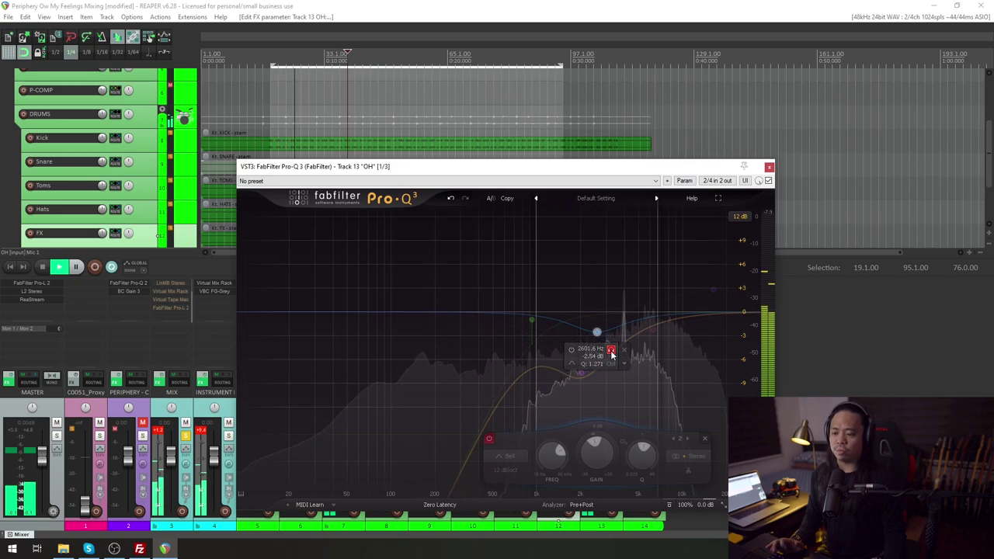
# Step: Audition the OH EQ's 6288.0 Hz cut and 16333 Hz boost in solo and switch both bands back on
pyautogui.click(652, 330)
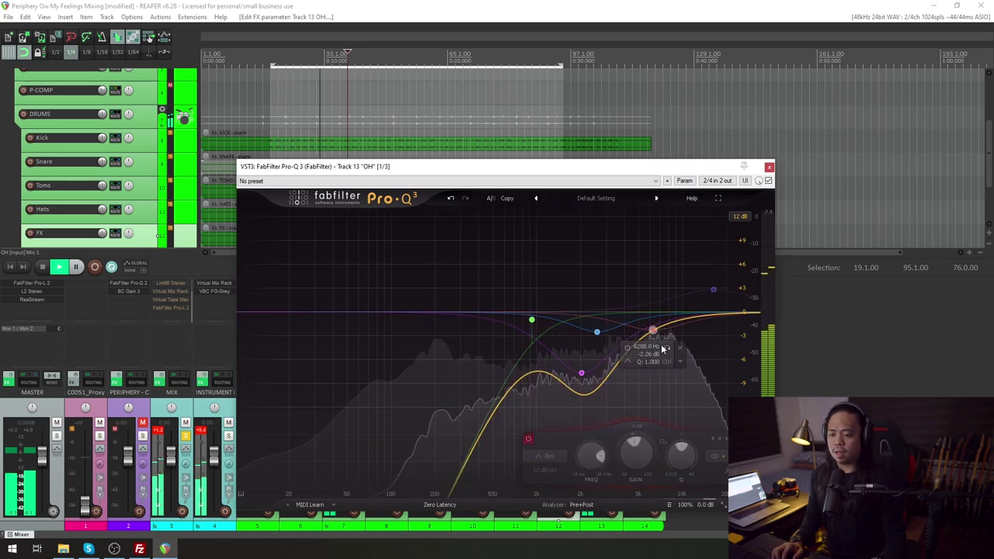
pyautogui.click(667, 349)
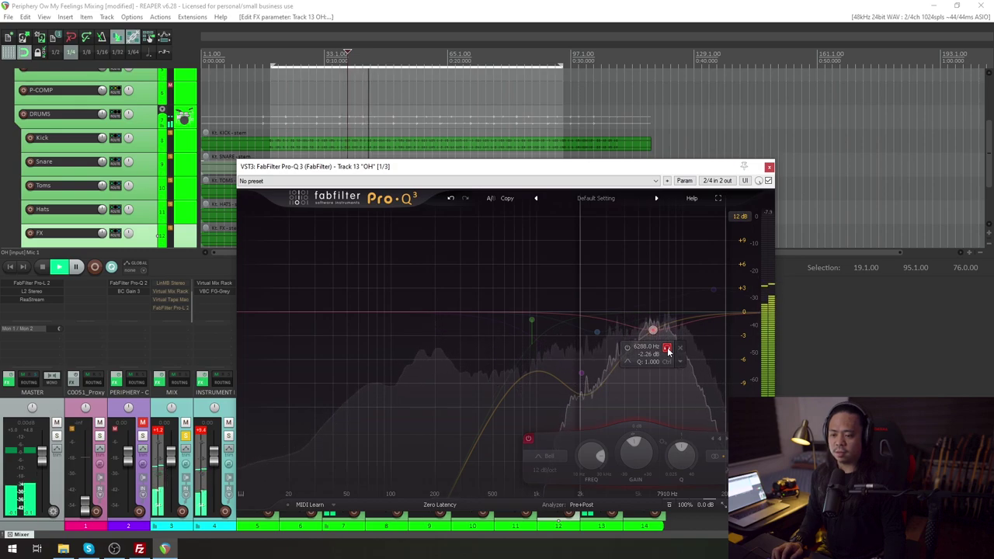
pyautogui.click(581, 374)
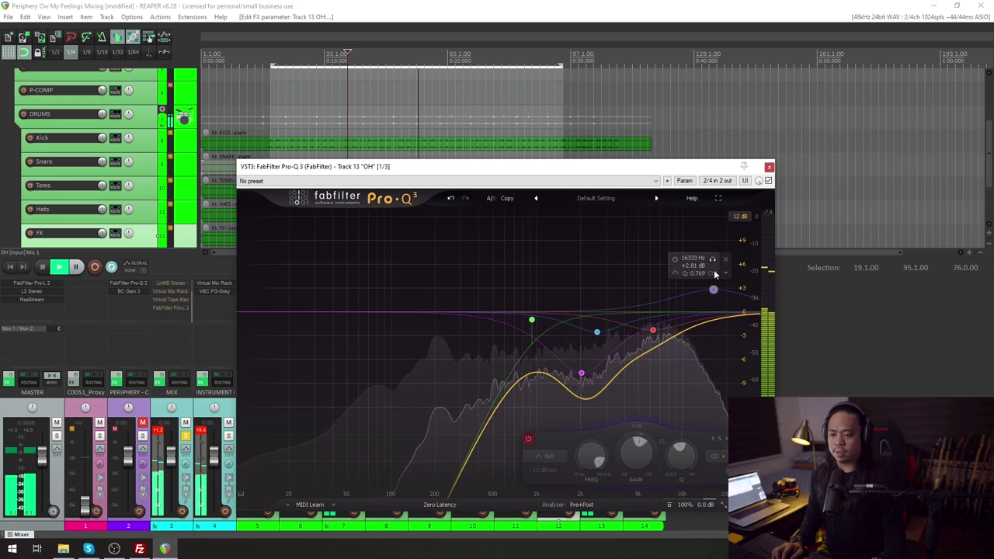
pyautogui.click(713, 260)
pyautogui.click(714, 261)
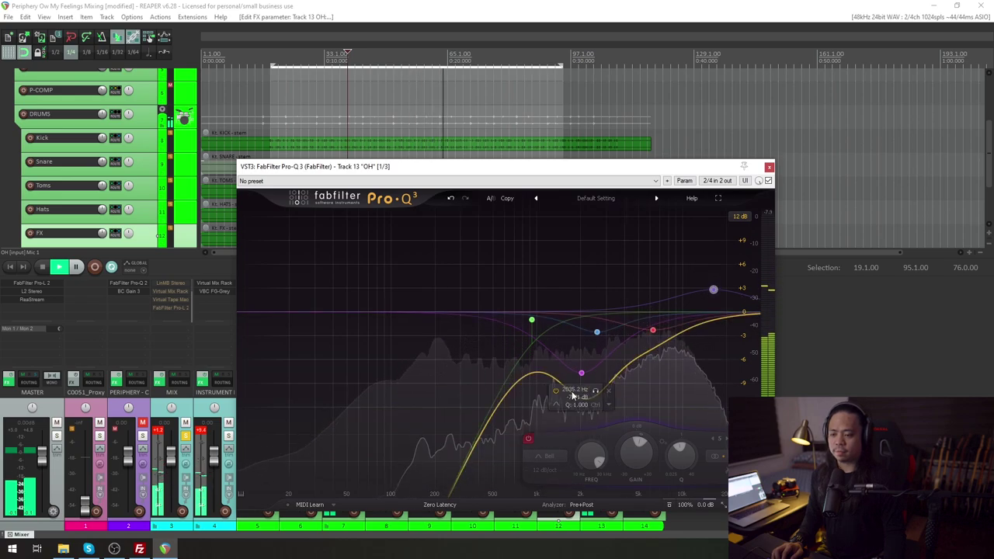
# Step: Compare the OH track's Pro-Q 3 bypassed and active, leave it enabled, and close it
pyautogui.click(768, 181)
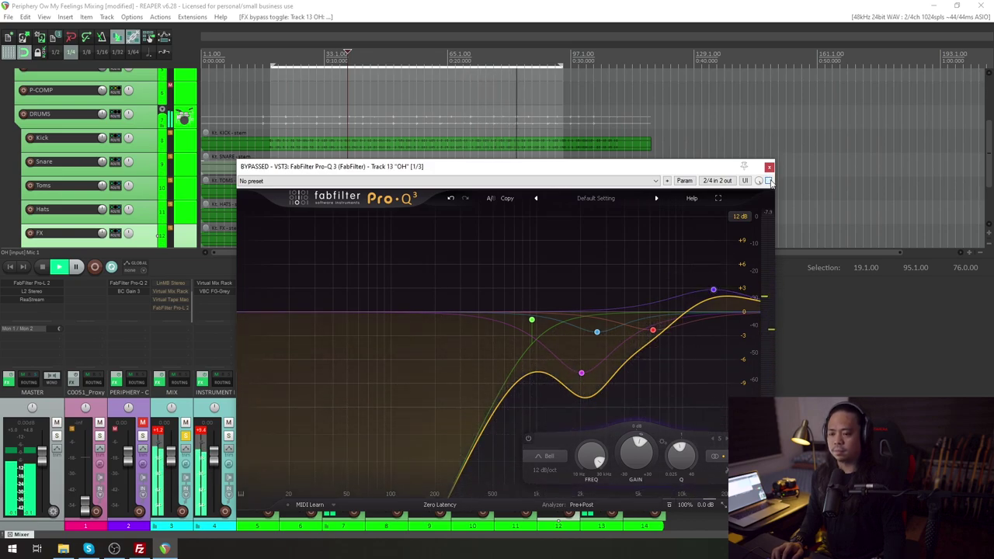
pyautogui.click(768, 181)
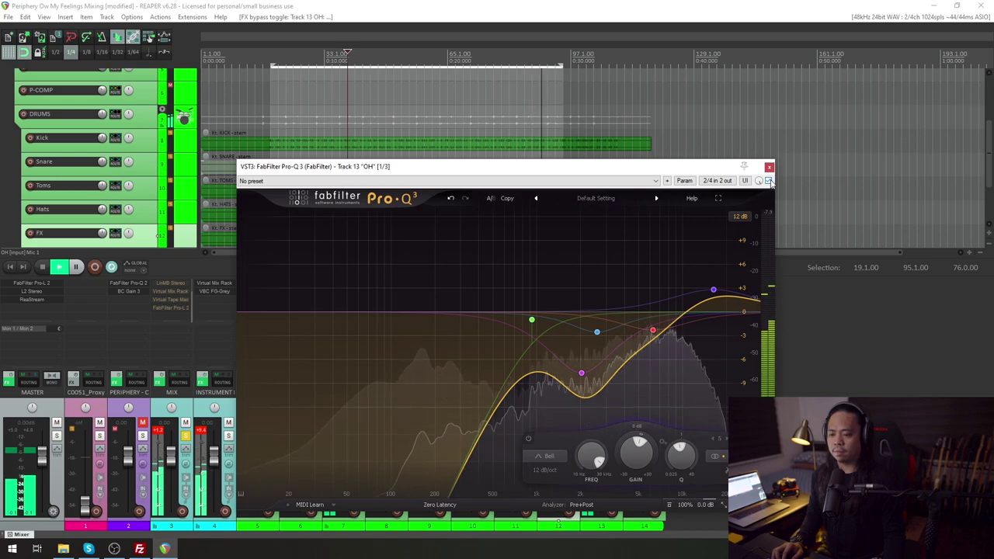
pyautogui.click(769, 167)
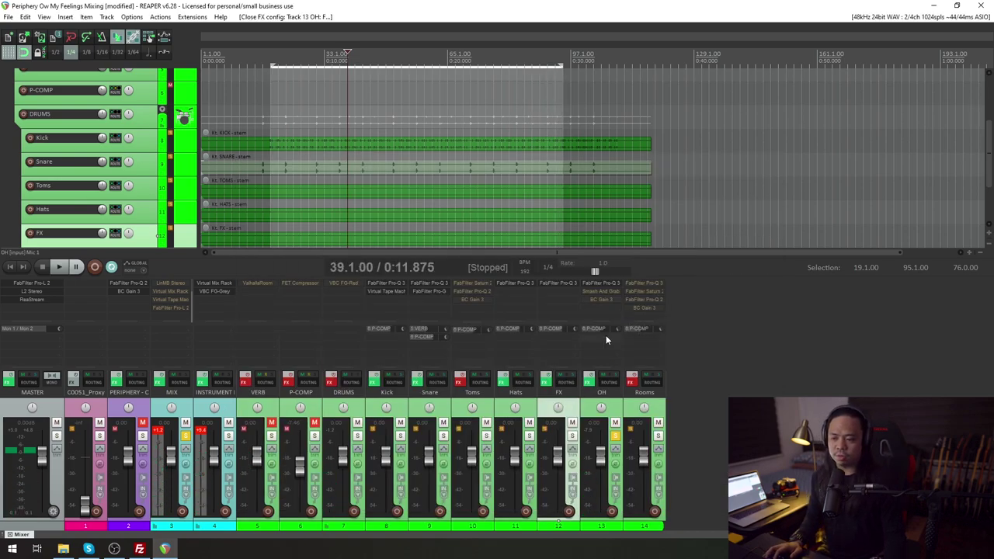
# Step: Enable and open Smash And Grab on the OH track and play the loop while reviewing its settings
pyautogui.keyDown('shift'); pyautogui.click(609, 292); pyautogui.keyUp('shift')
pyautogui.click(609, 291)
pyautogui.moveTo(503, 170); pyautogui.dragTo(454, 208)
pyautogui.press('space')
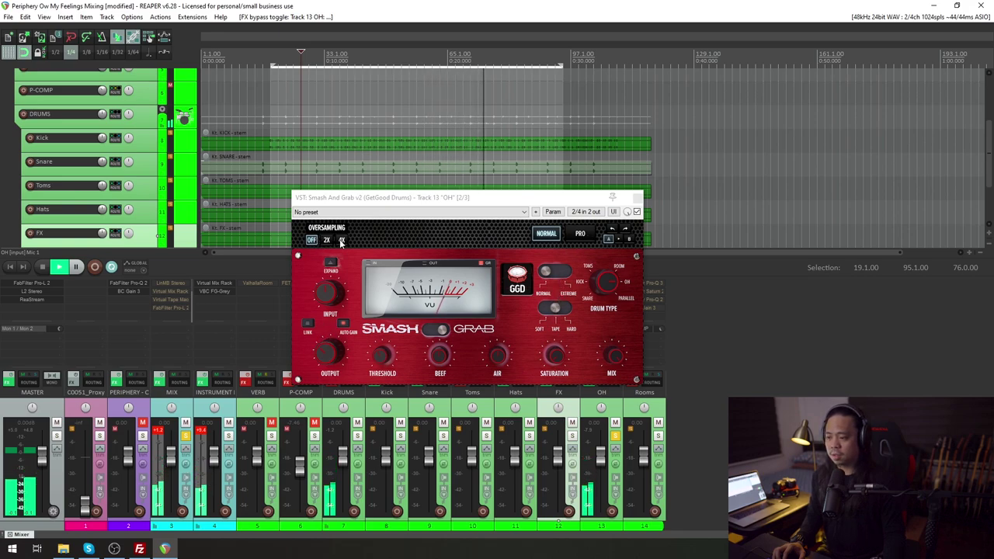
pyautogui.click(528, 334)
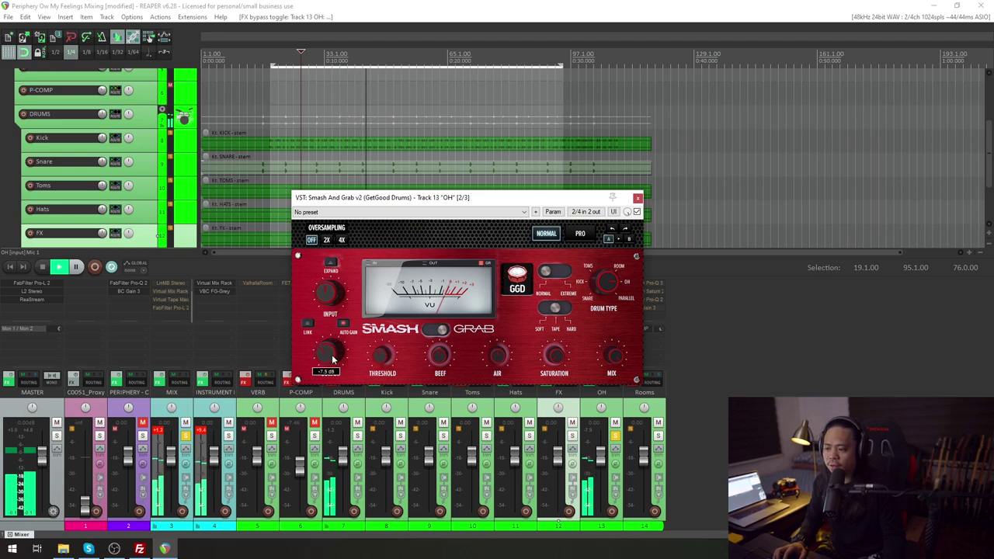
# Step: Compare the OH track's Smash And Grab bypassed and active, leave it enabled, and close it
pyautogui.moveTo(577, 198); pyautogui.dragTo(527, 223)
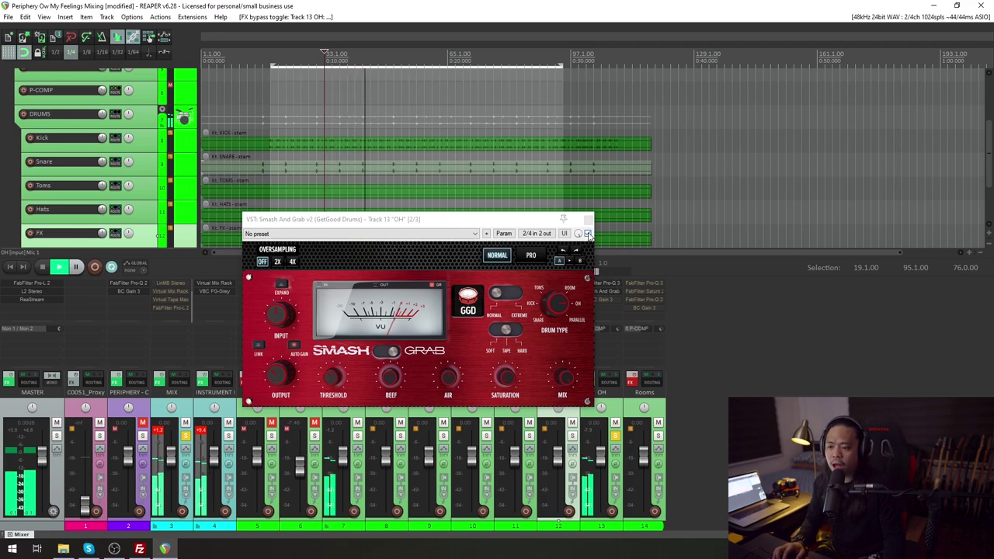
pyautogui.click(588, 233)
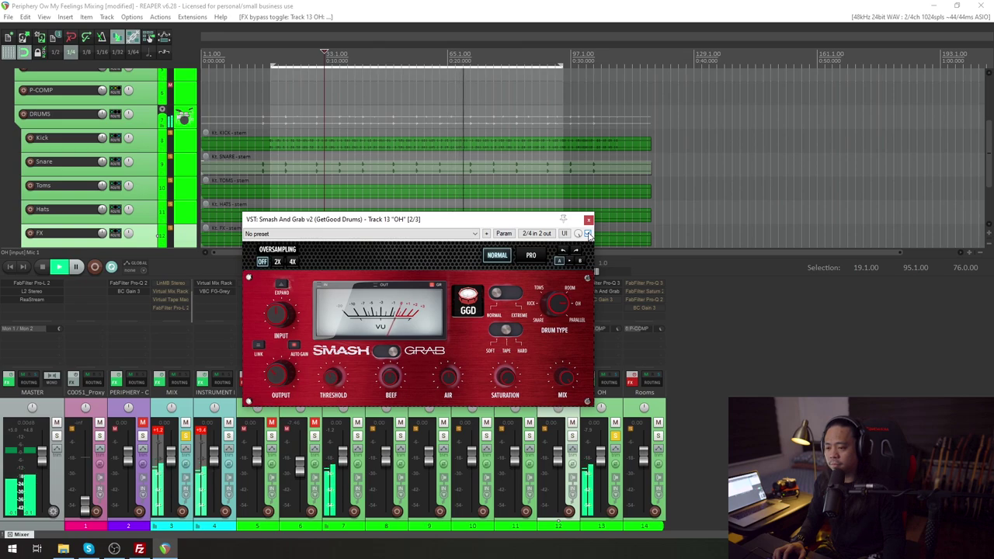
pyautogui.click(589, 220)
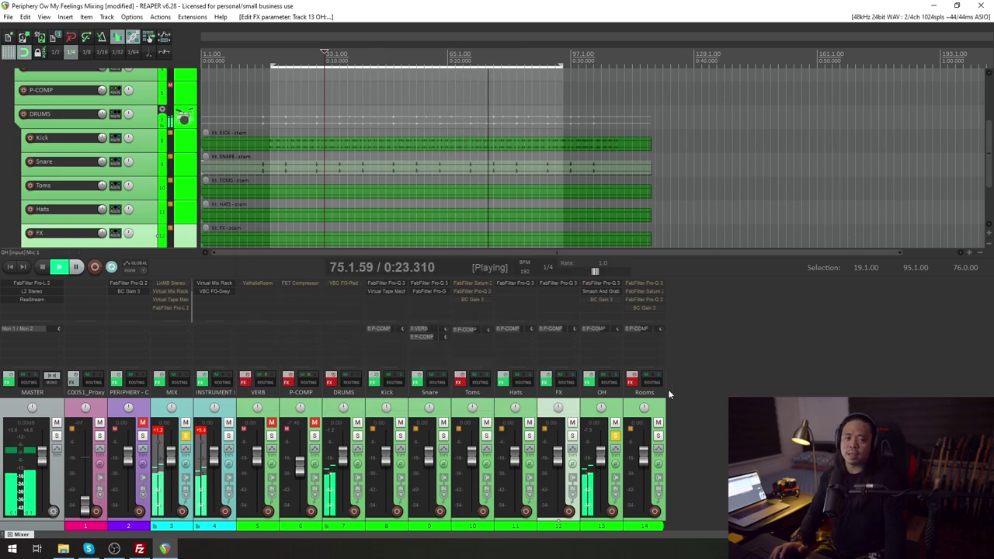
# Step: Enable BC Gain 3 on the OH track, review its gain setting, and close the plugin
pyautogui.keyDown('shift'); pyautogui.click(605, 299); pyautogui.keyUp('shift')
pyautogui.click(625, 311)
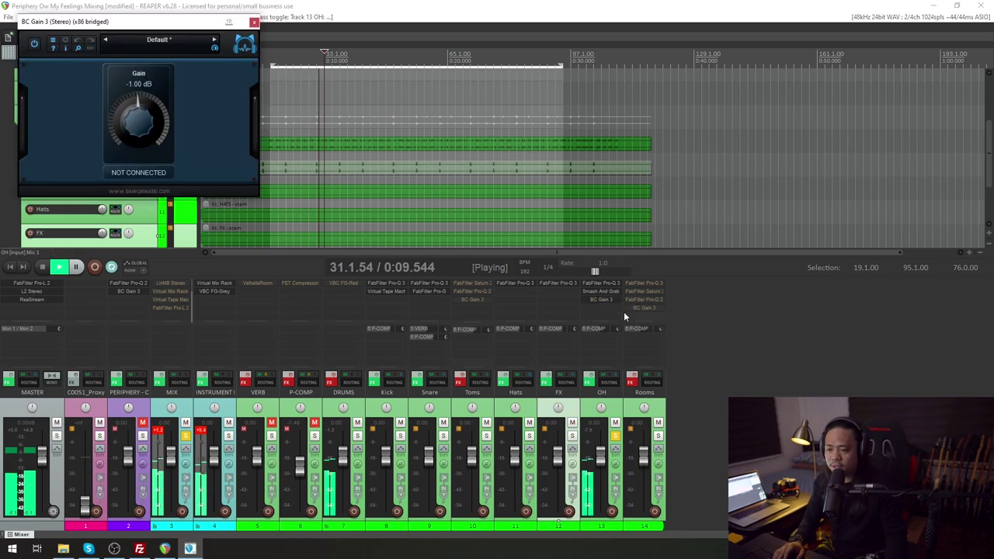
pyautogui.moveTo(136, 28); pyautogui.dragTo(317, 167)
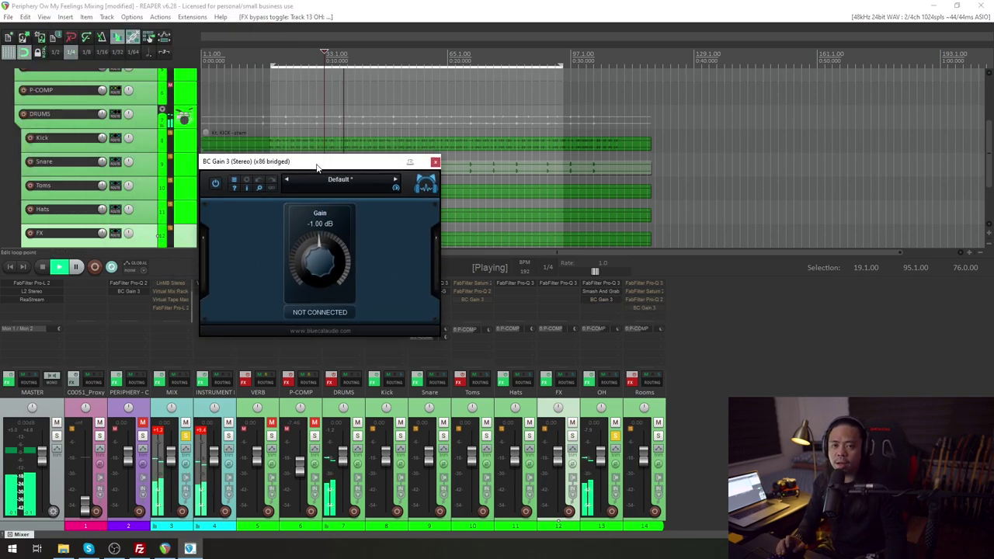
pyautogui.click(619, 410)
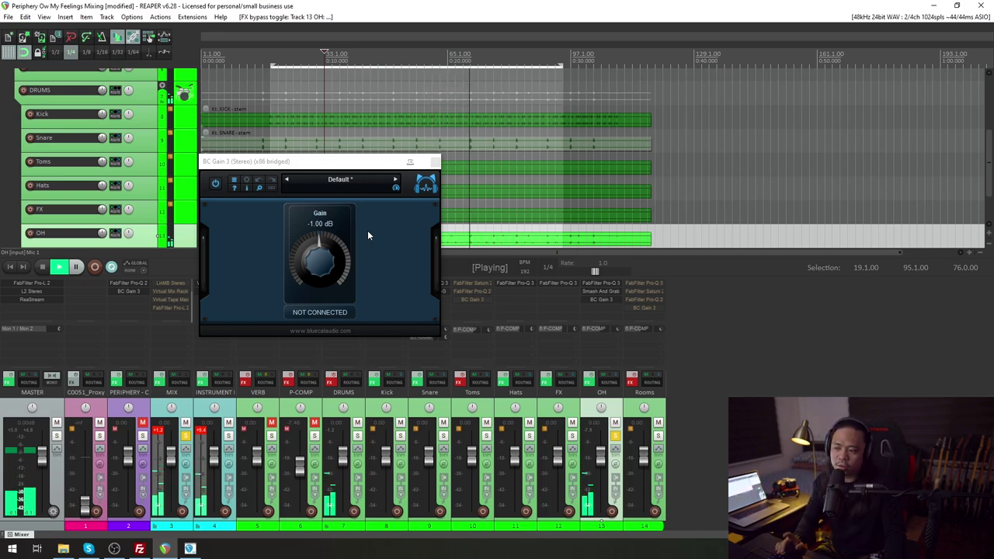
pyautogui.click(435, 163)
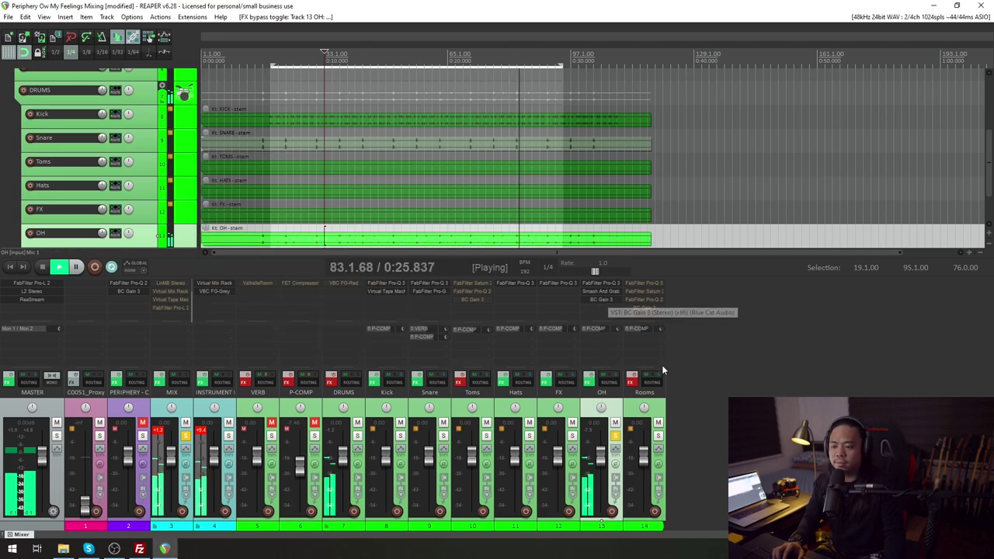
# Step: Enable the Rooms track's FX chain and solo Rooms in place of OH
pyautogui.click(662, 412)
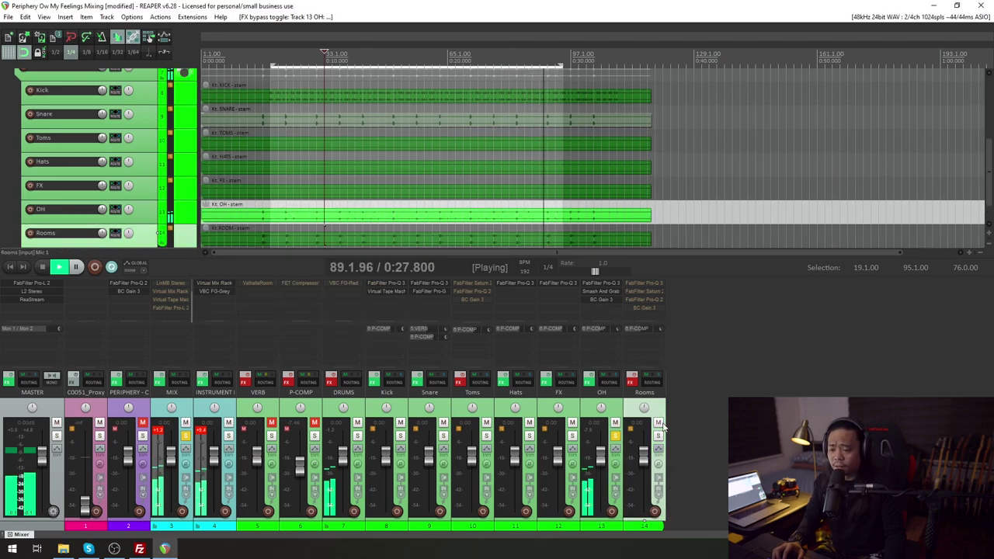
pyautogui.click(631, 381)
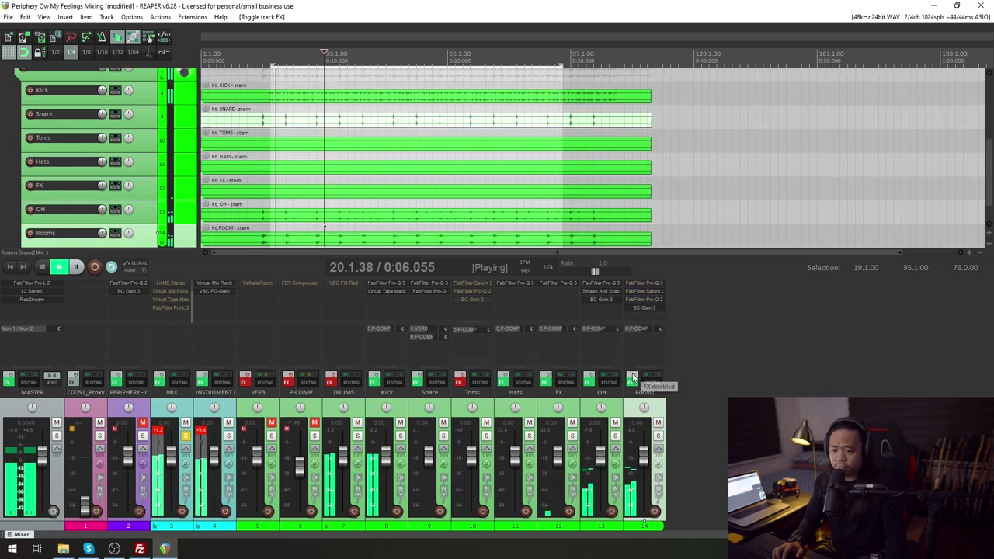
pyautogui.click(658, 435)
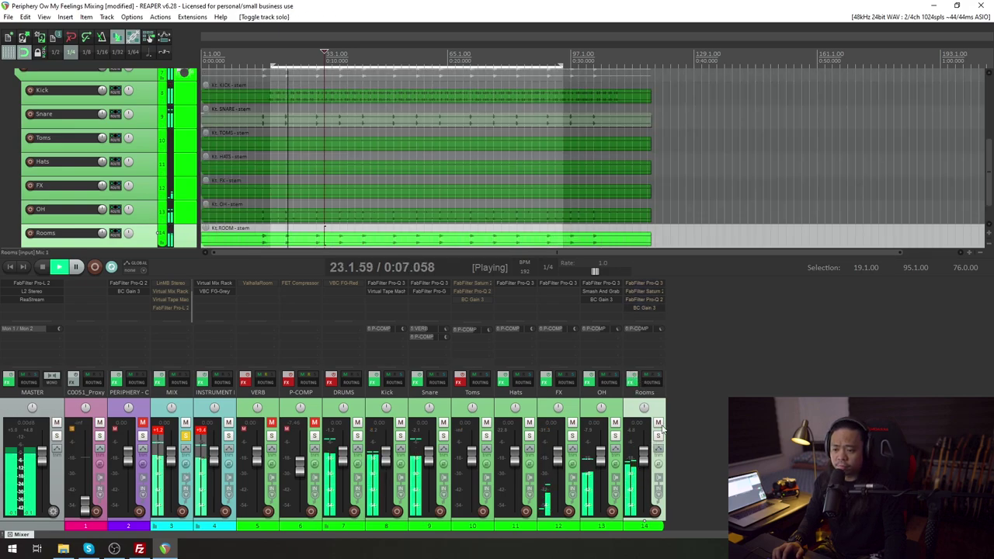
# Step: Open the Rooms track's Pro-Q 3 and switch off all of its EQ bands together
pyautogui.click(653, 283)
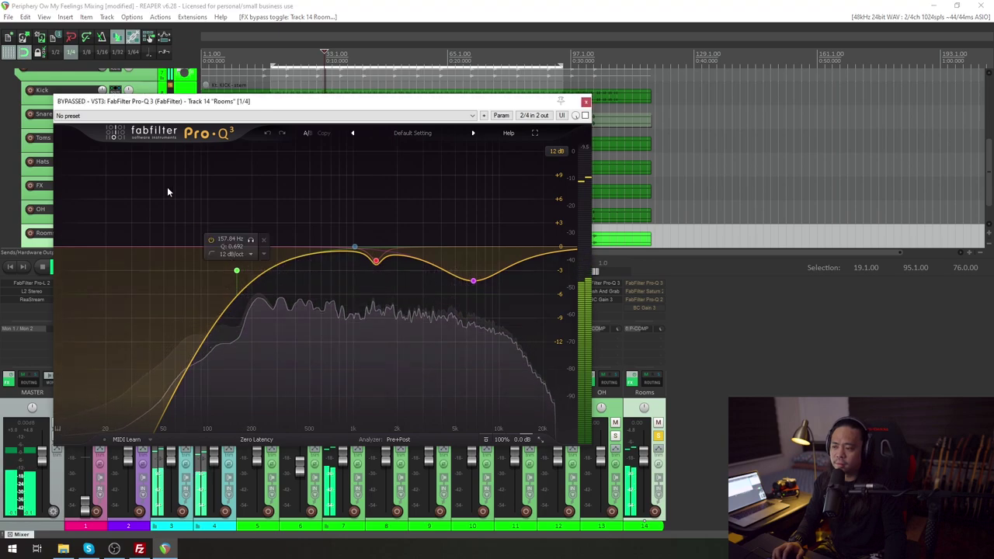
pyautogui.moveTo(167, 192); pyautogui.dragTo(505, 311)
pyautogui.click(251, 374)
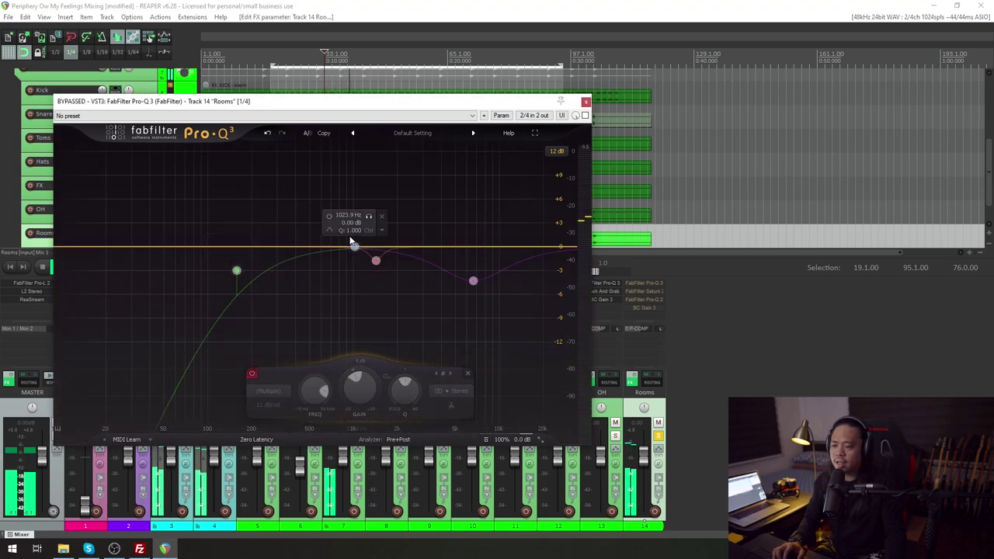
# Step: Activate the Rooms Pro-Q 3 with its 157.84 Hz low cut re-enabled, comparing the band on and off
pyautogui.click(237, 270)
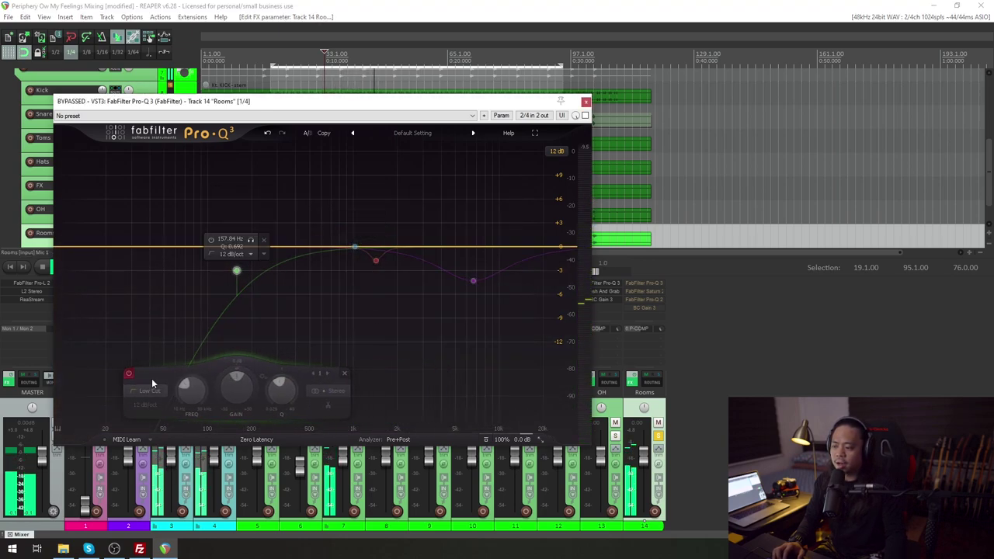
pyautogui.click(129, 376)
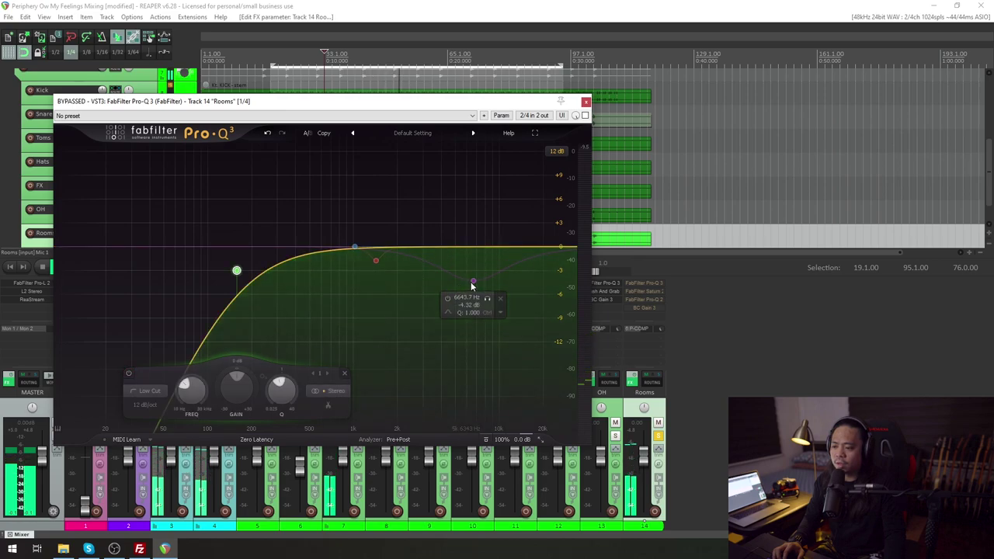
pyautogui.click(585, 116)
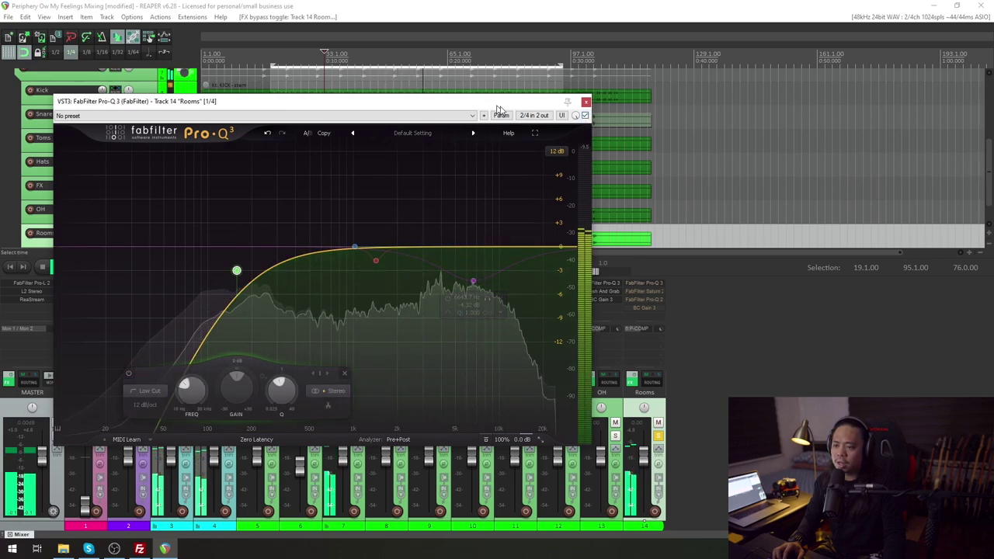
pyautogui.click(150, 378)
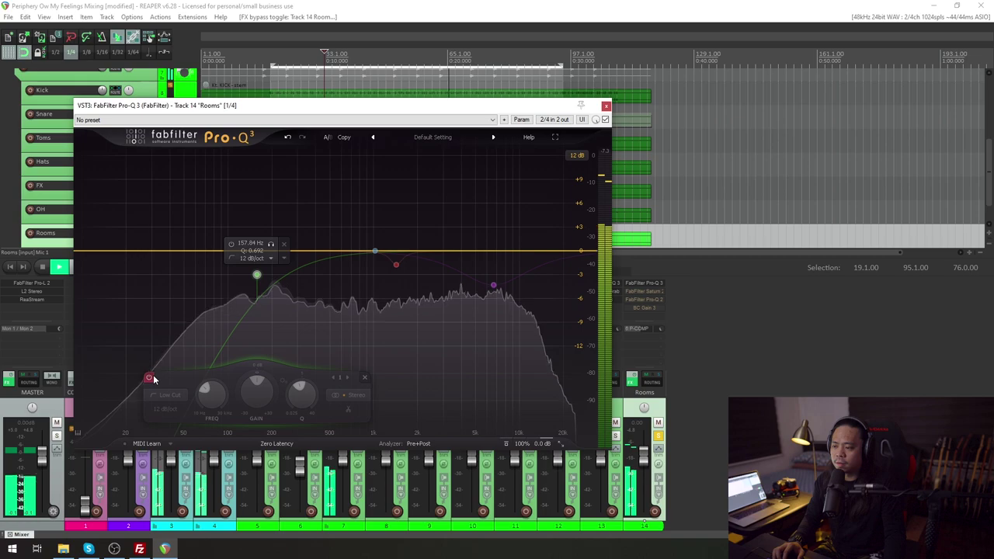
pyautogui.click(150, 378)
pyautogui.click(150, 378)
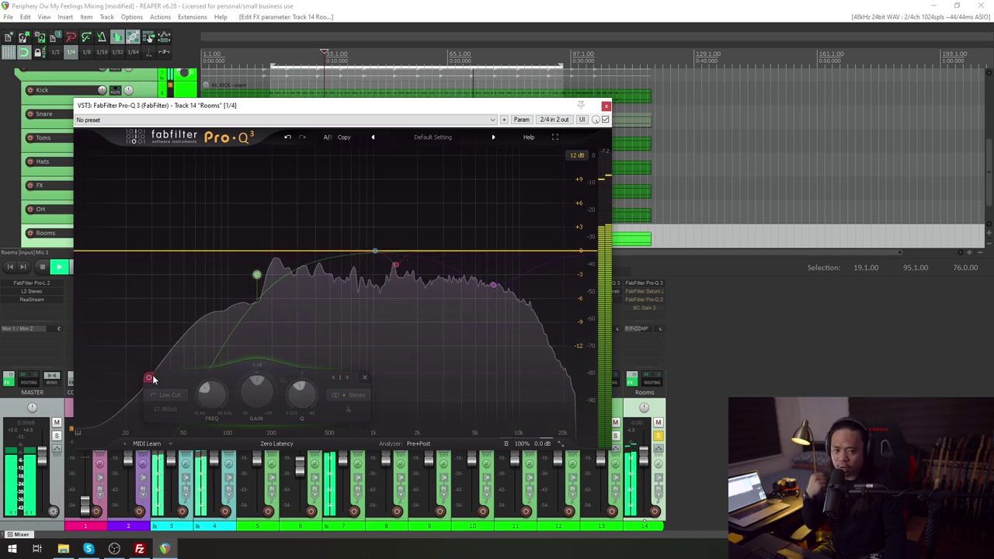
pyautogui.click(149, 378)
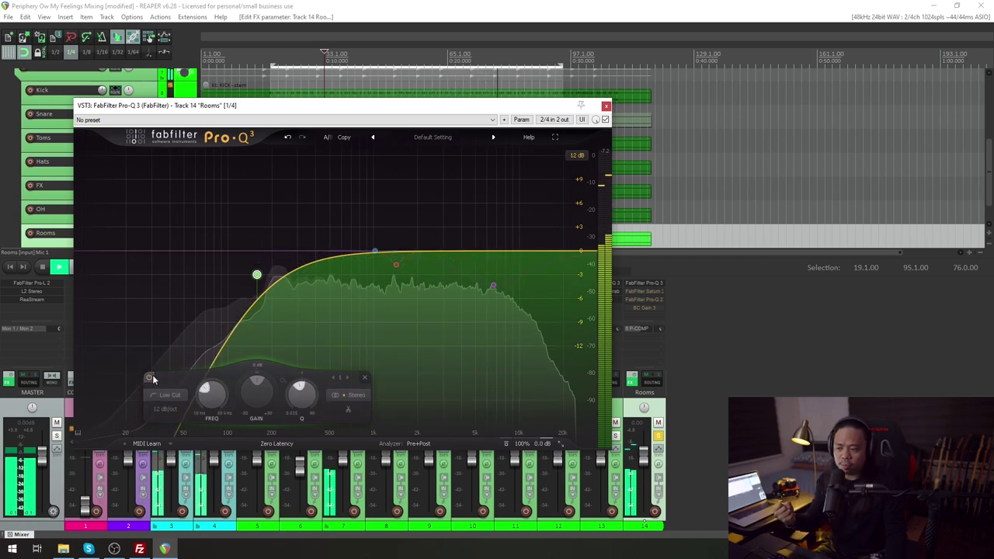
# Step: Re-enable the 6643.7 Hz and 1429.1 Hz cuts in the Rooms Pro-Q 3, auditioning the bands in solo, and close the plugin
pyautogui.click(508, 303)
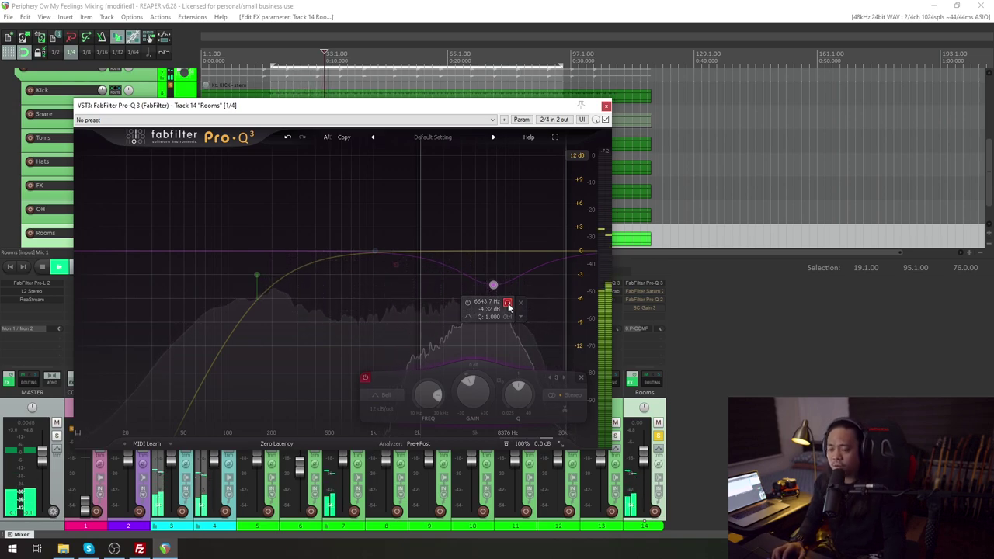
pyautogui.click(396, 265)
pyautogui.click(410, 286)
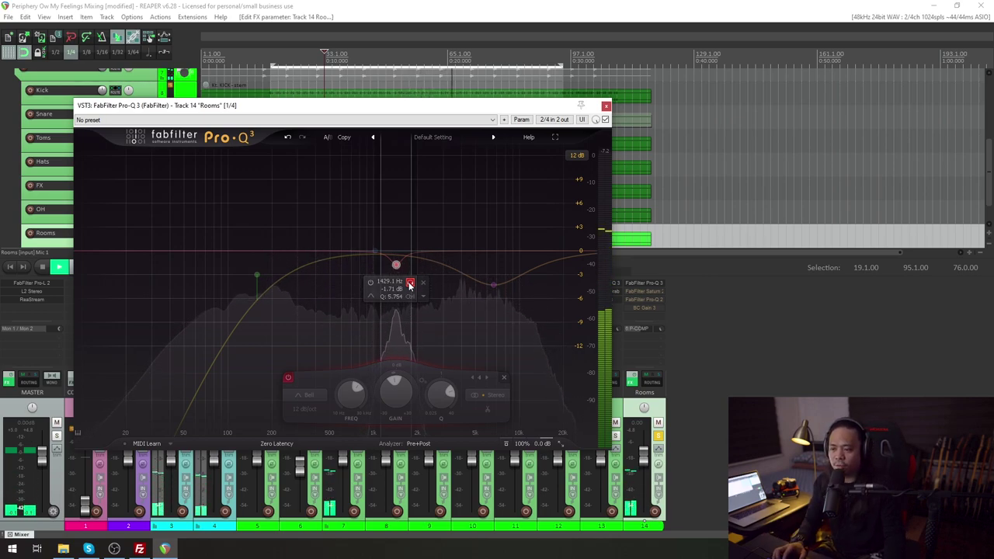
pyautogui.click(410, 283)
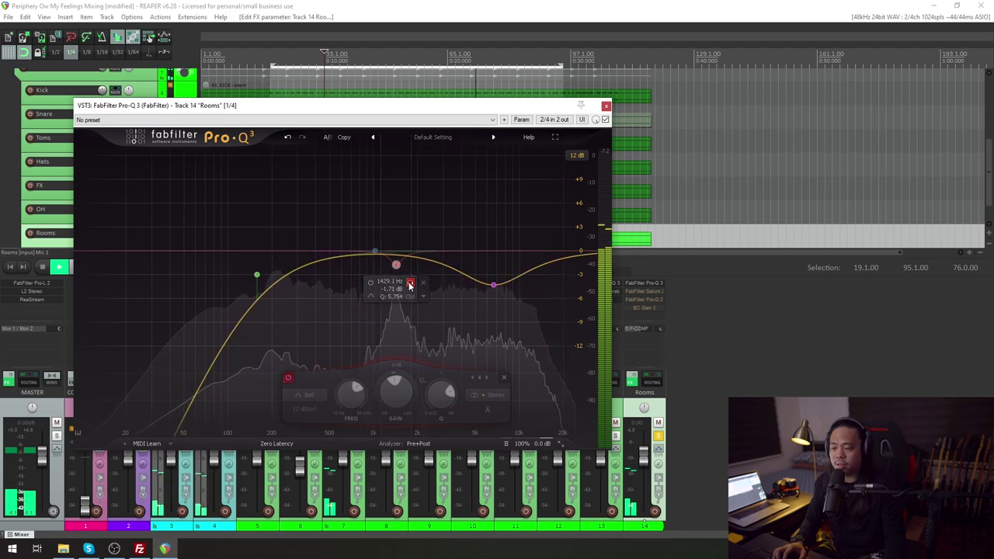
pyautogui.moveTo(375, 252)
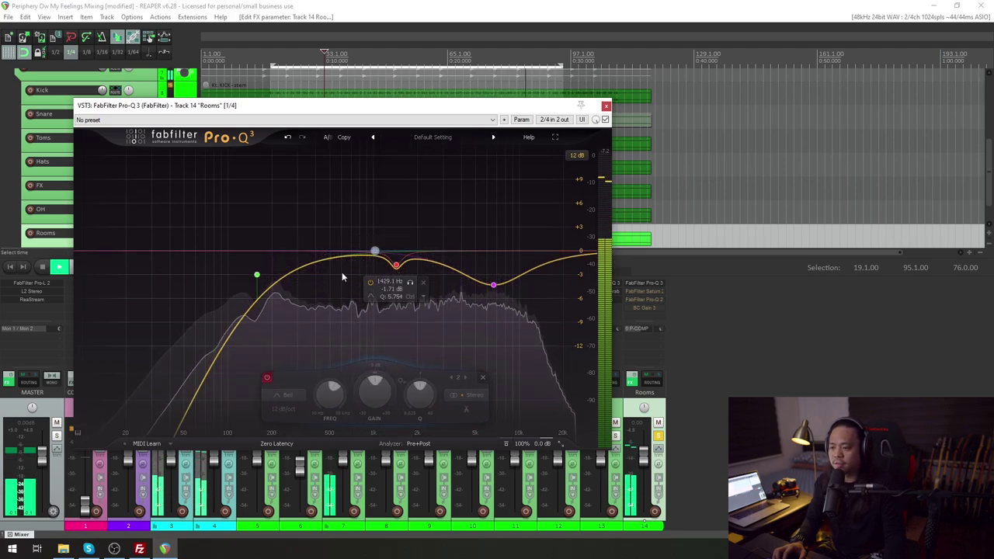
pyautogui.moveTo(392, 292)
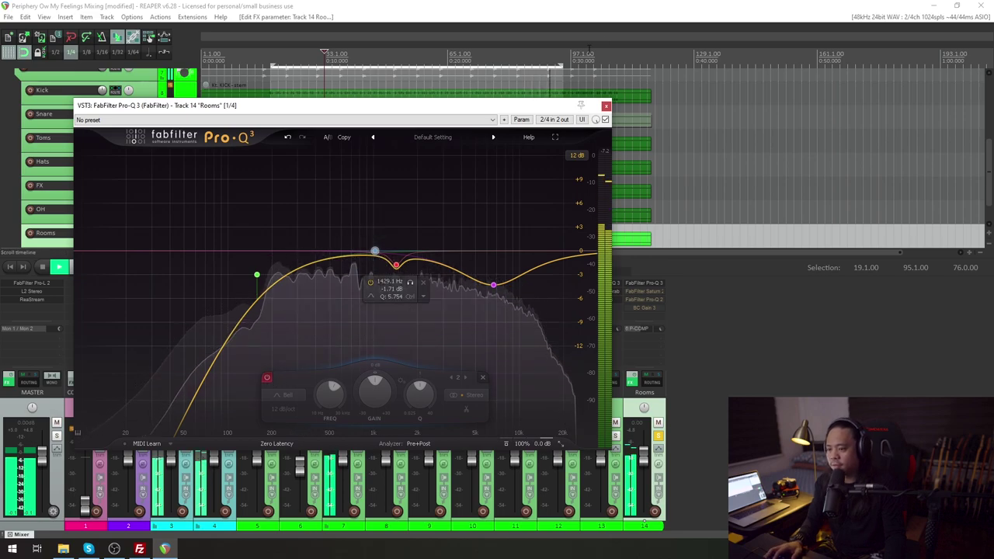
pyautogui.click(605, 105)
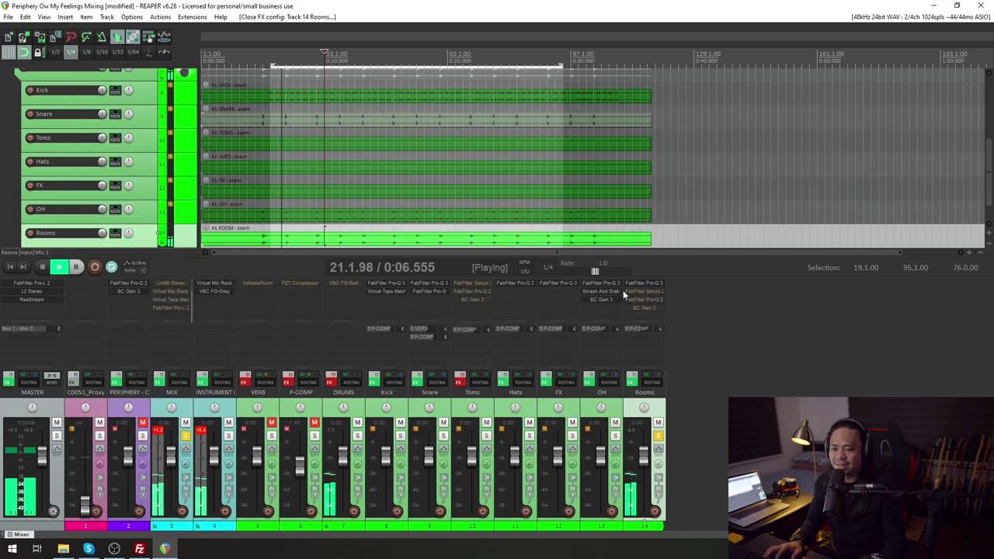
# Step: Enable and open Saturn 2 on the Rooms track, move its window aside, and review band 1's crossover slope and drive
pyautogui.click(651, 293)
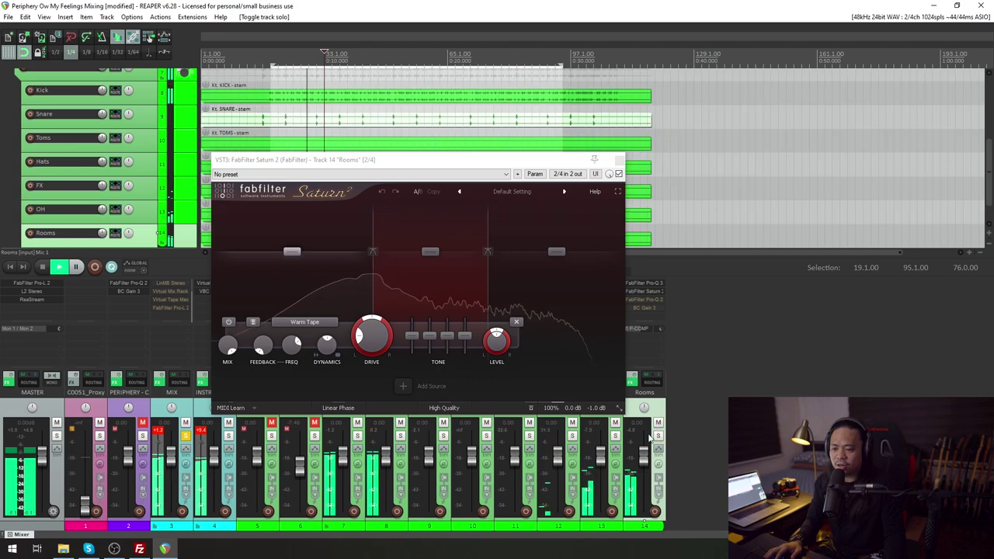
pyautogui.moveTo(544, 160); pyautogui.dragTo(669, 228)
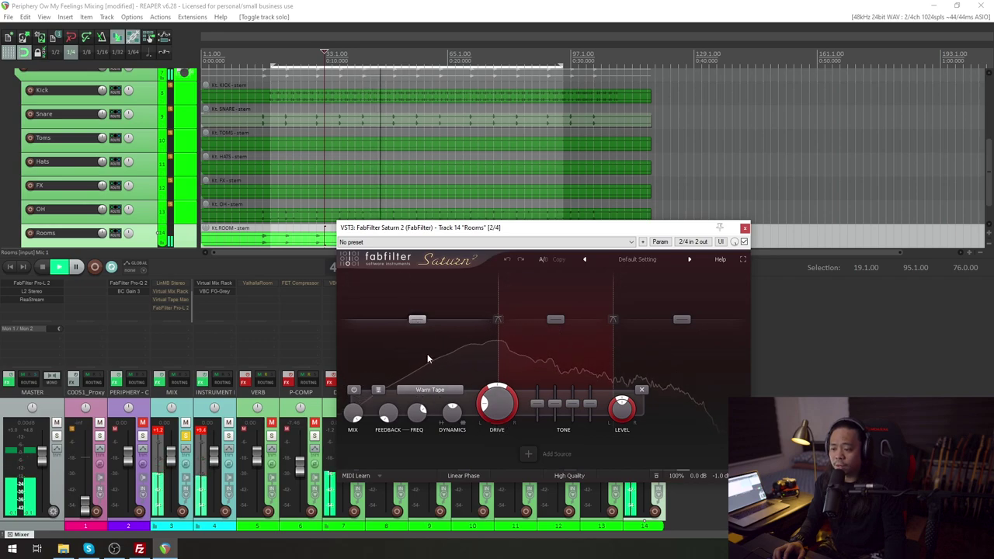
pyautogui.click(499, 322)
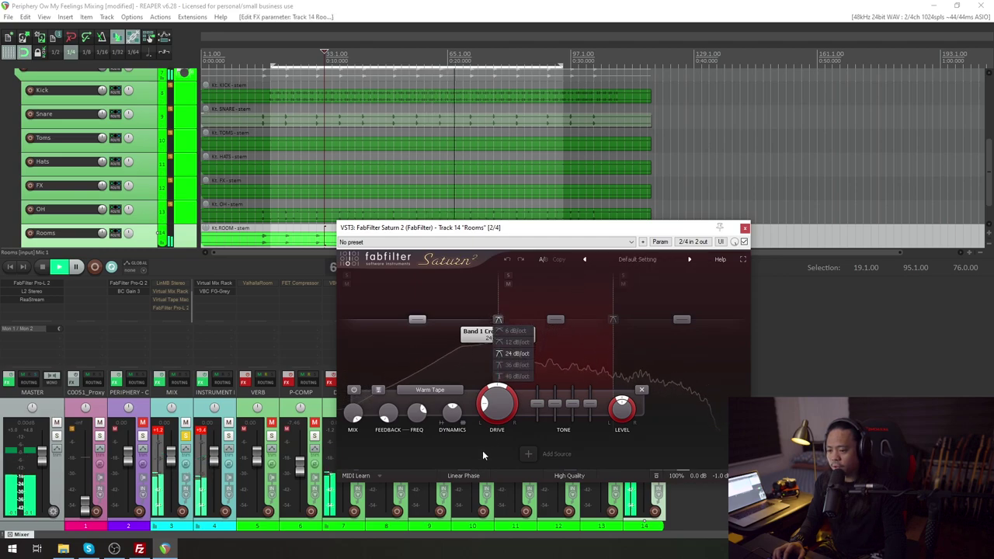
pyautogui.click(500, 441)
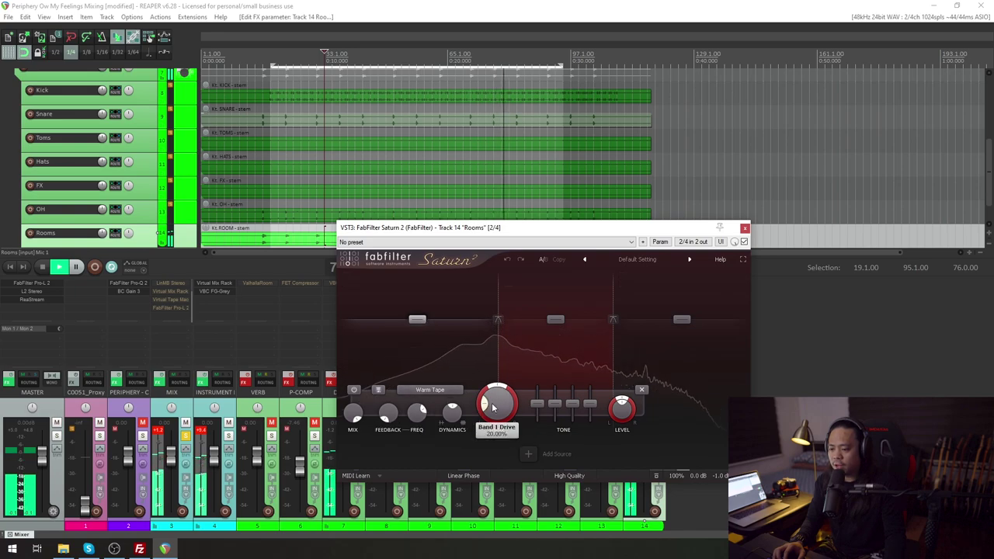
pyautogui.moveTo(497, 405)
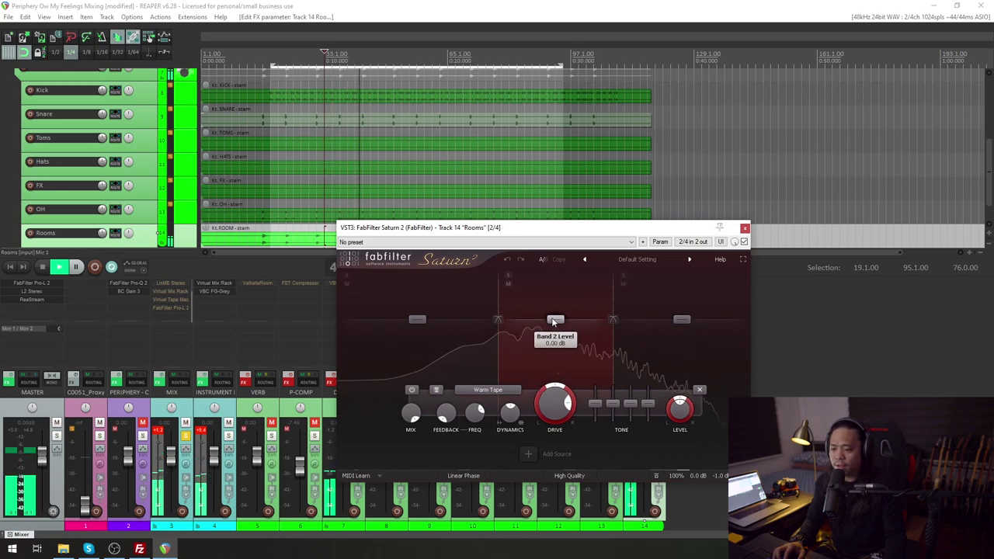
# Step: Audition Saturn 2's middle band in solo, compare the Rooms sound with the plugin bypassed and active, and close it
pyautogui.click(508, 278)
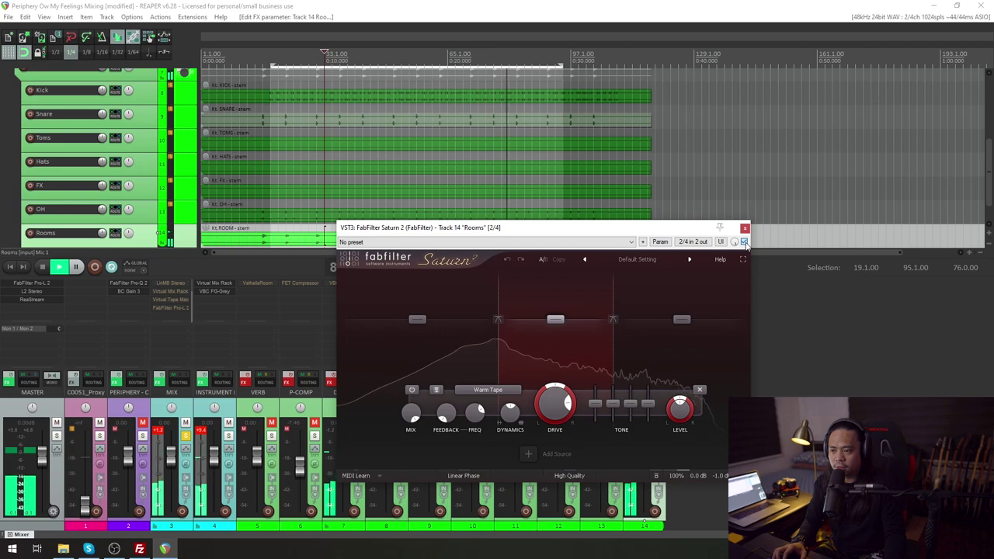
pyautogui.click(744, 242)
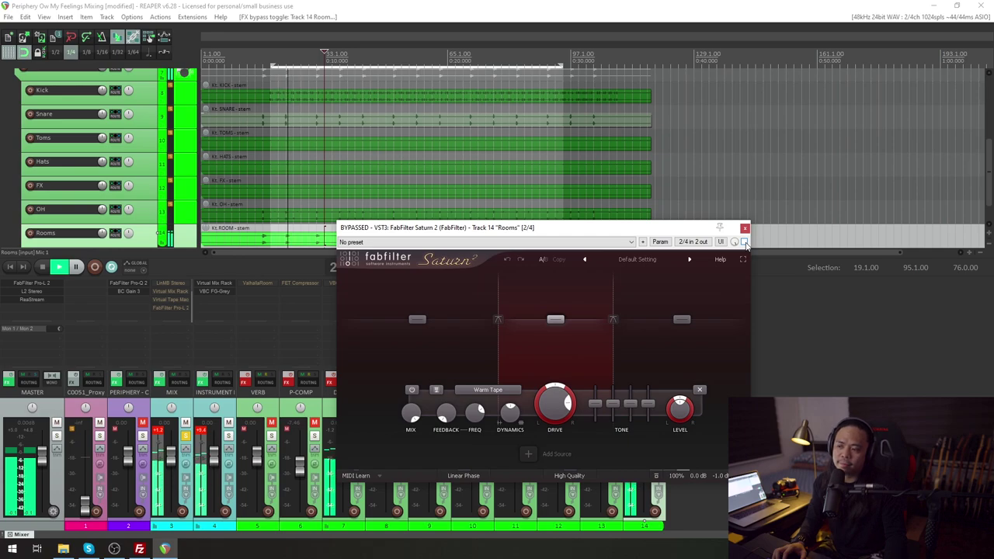
pyautogui.click(744, 242)
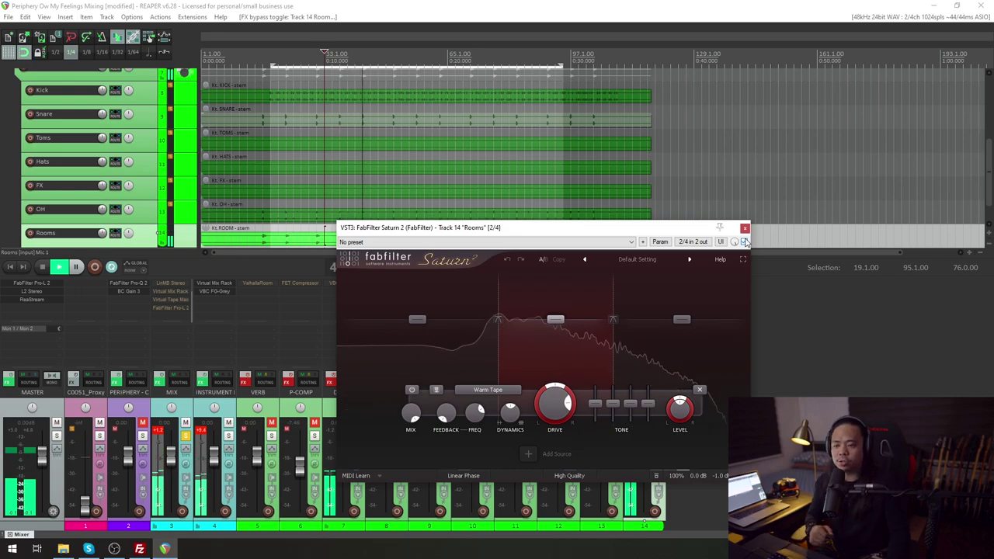
pyautogui.click(745, 227)
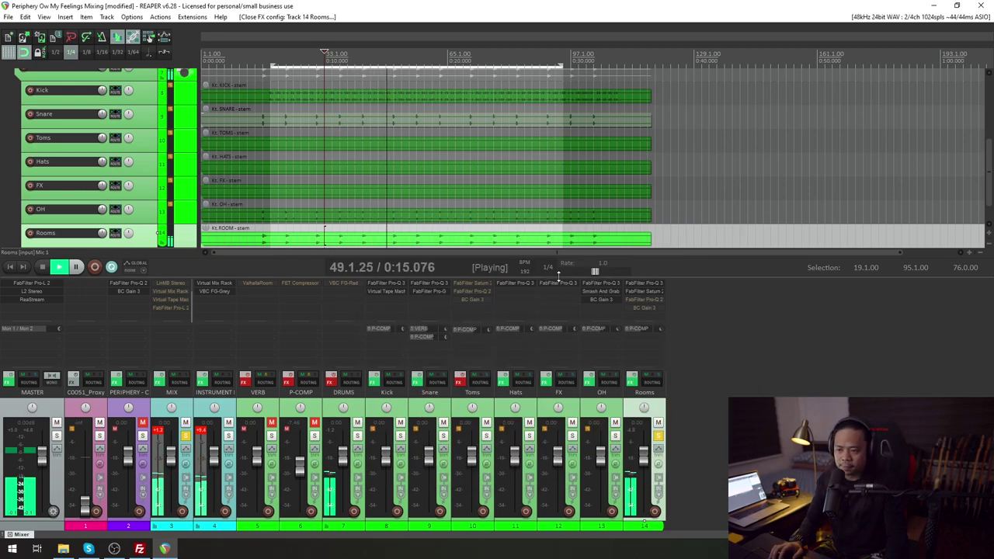
# Step: Enable and open Pro-Q 2 on the Rooms track and audition its 244.46 Hz cut in solo
pyautogui.keyDown('shift'); pyautogui.click(652, 301); pyautogui.keyUp('shift')
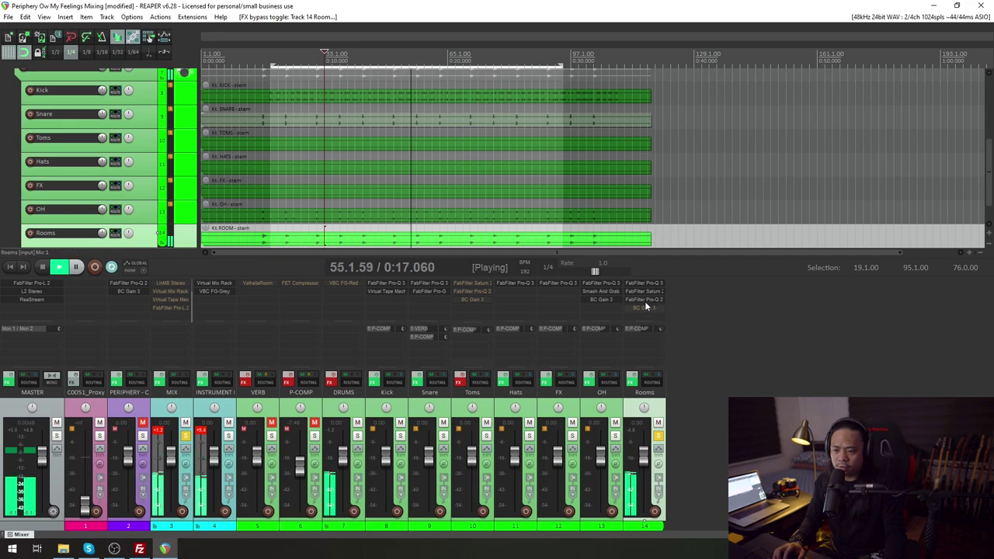
pyautogui.click(645, 302)
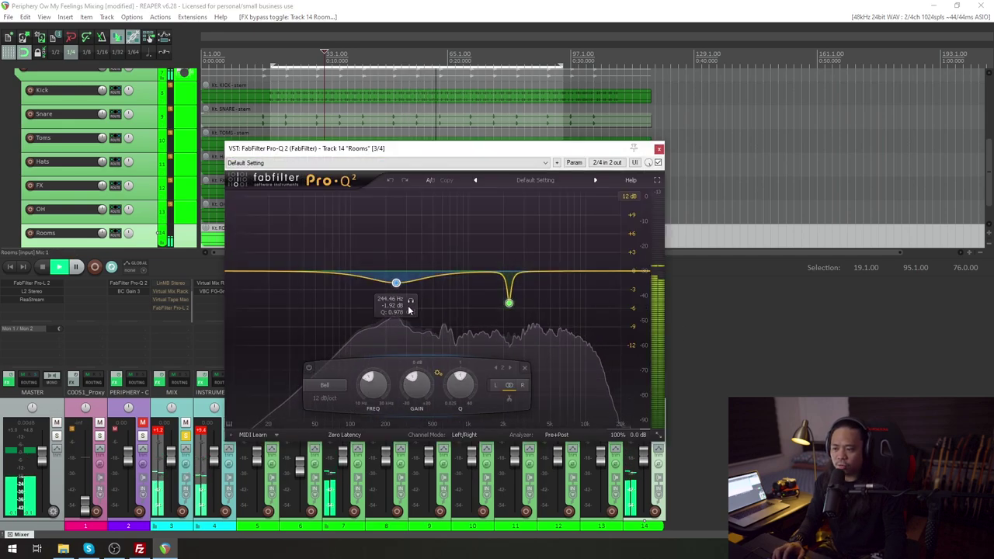
pyautogui.click(411, 300)
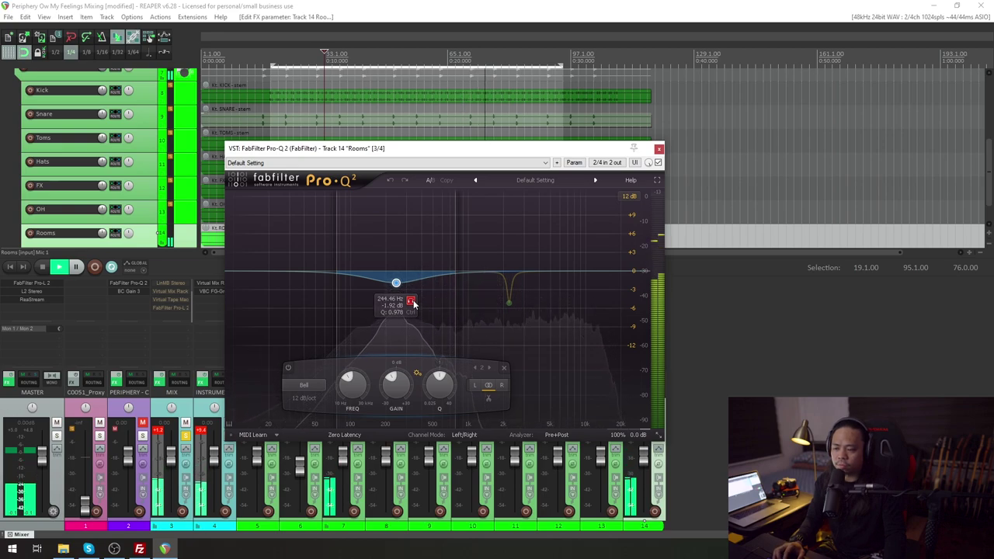
pyautogui.click(411, 301)
# Step: Audition the narrow 2233.2 Hz cut in the Rooms Pro-Q 2 in solo and close the plugin
pyautogui.click(509, 303)
pyautogui.click(523, 323)
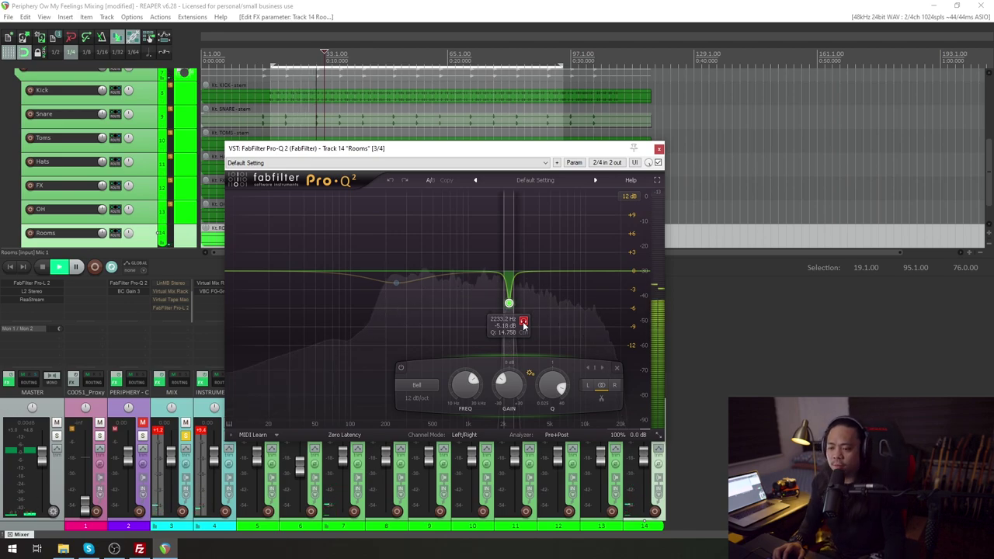
pyautogui.moveTo(524, 326); pyautogui.dragTo(525, 326)
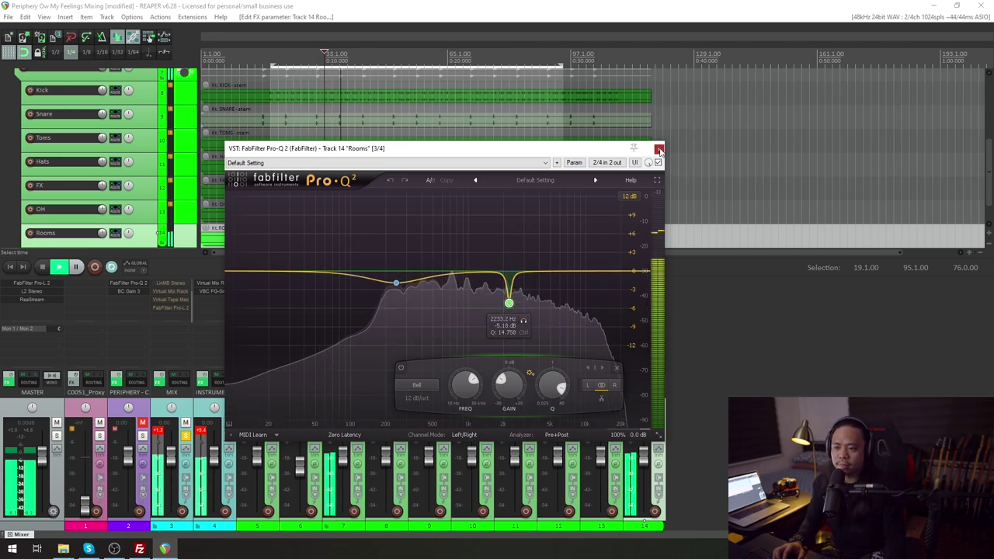
pyautogui.press('Escape')
# Step: Enable BC Gain 3 on the Rooms track, review its gain setting, and compare the drum mix with it bypassed and active
pyautogui.doubleClick(635, 311)
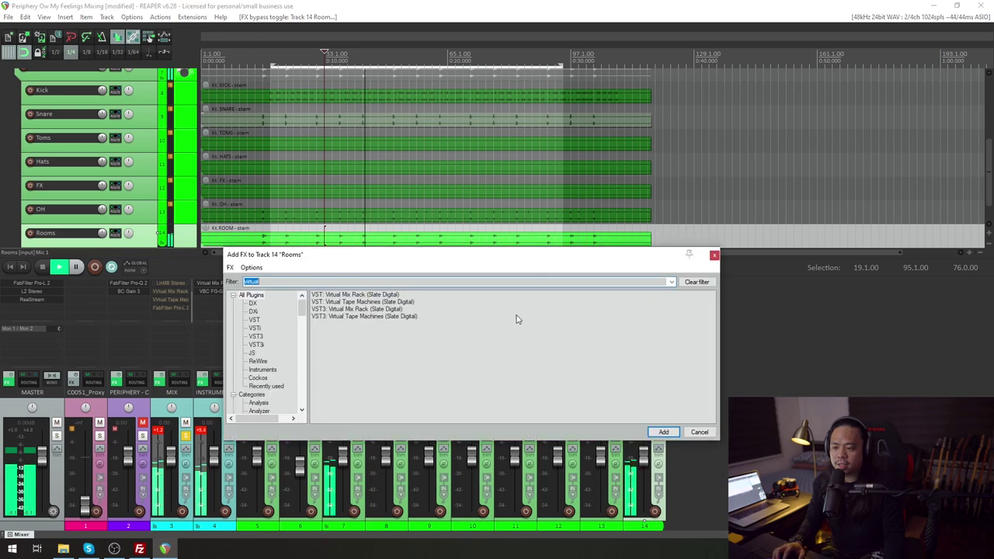
pyautogui.press('Escape')
pyautogui.click(656, 308)
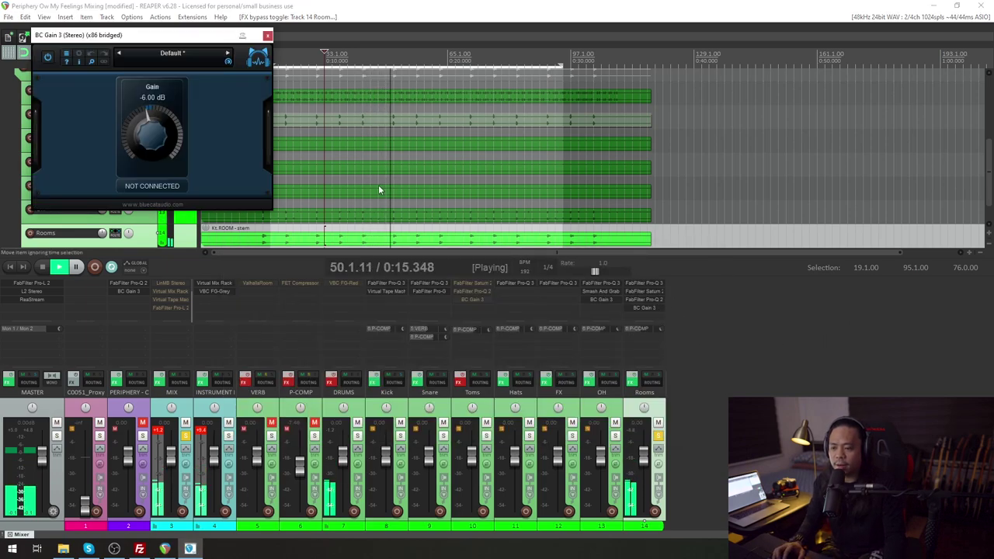
pyautogui.click(268, 37)
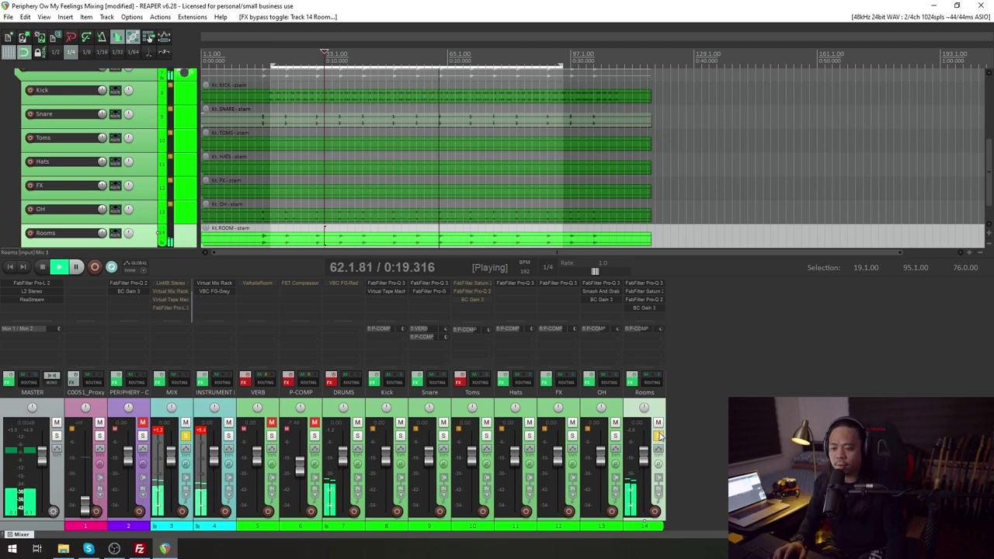
pyautogui.keyDown('shift'); pyautogui.click(656, 308); pyautogui.keyUp('shift')
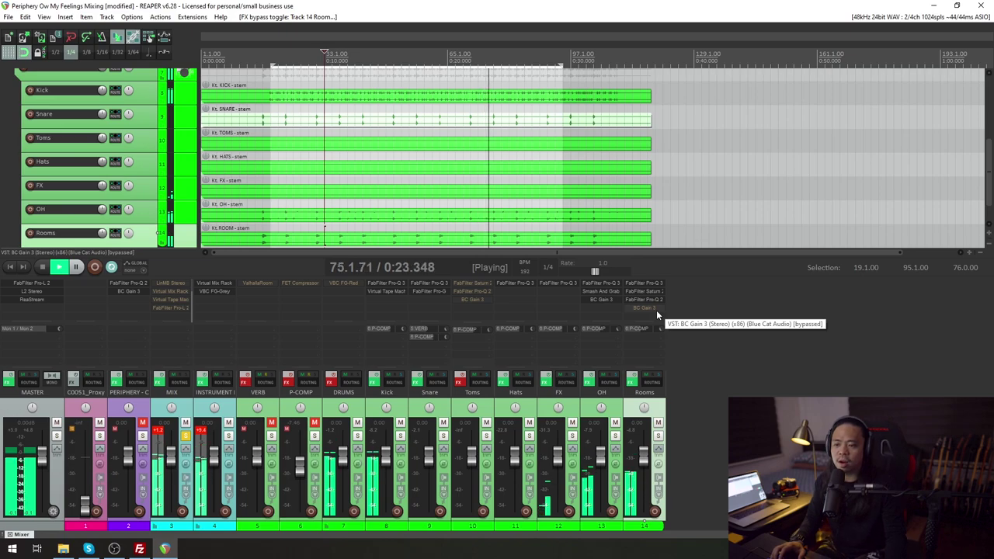
pyautogui.keyDown('shift'); pyautogui.click(656, 310); pyautogui.keyUp('shift')
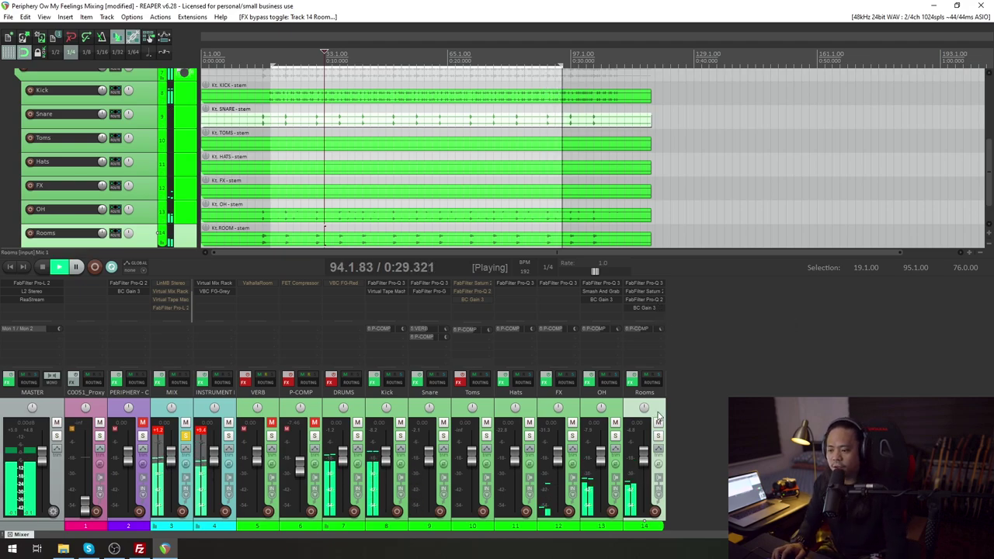
pyautogui.click(316, 419)
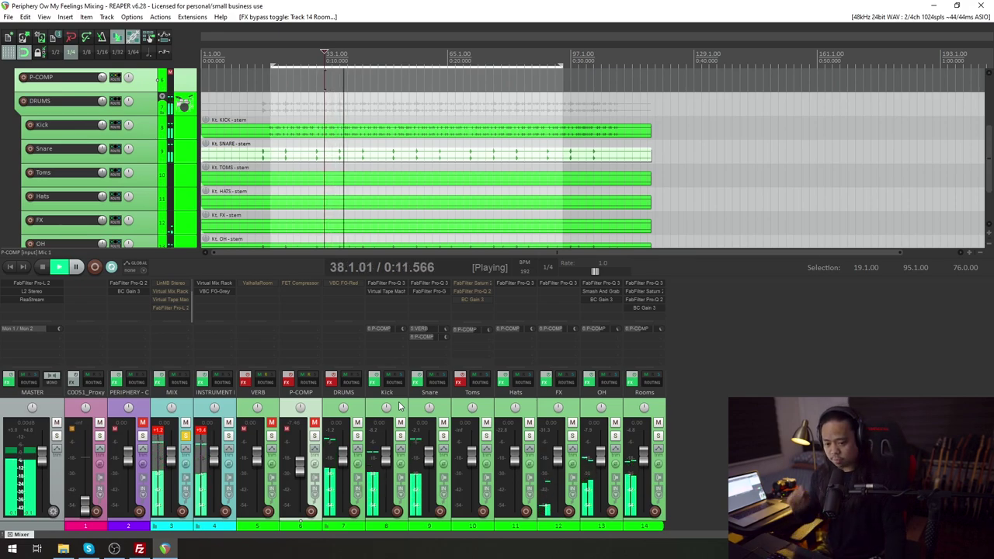
pyautogui.click(353, 410)
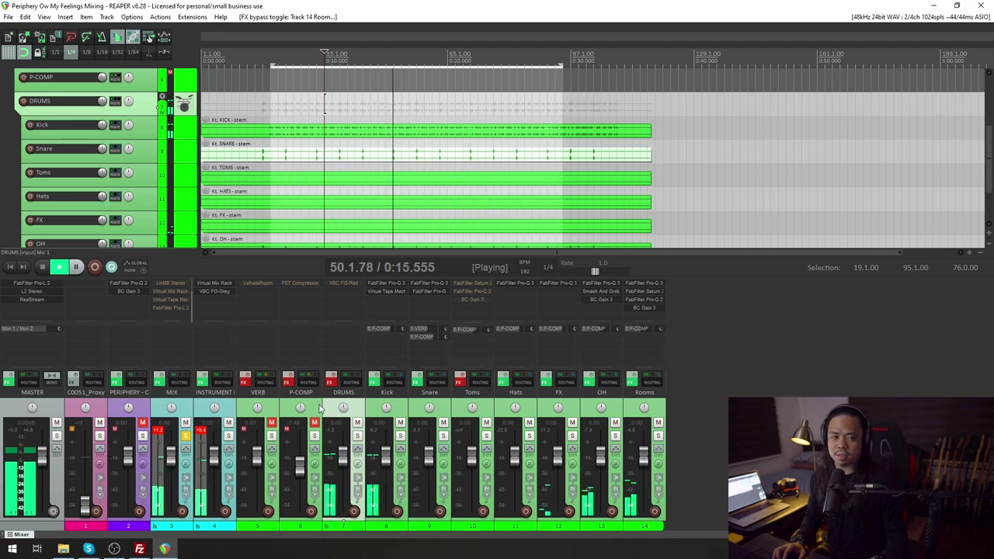
pyautogui.click(319, 410)
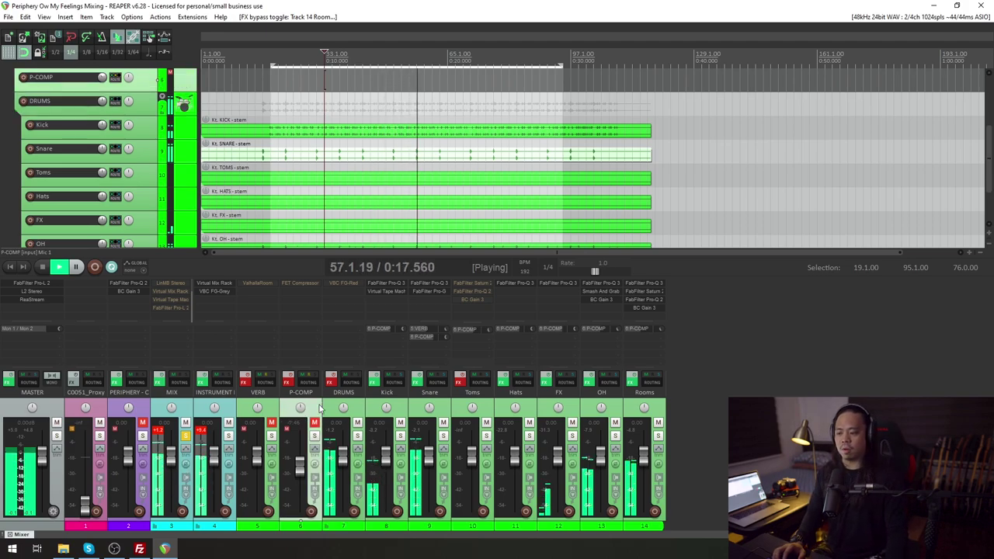
pyautogui.click(360, 406)
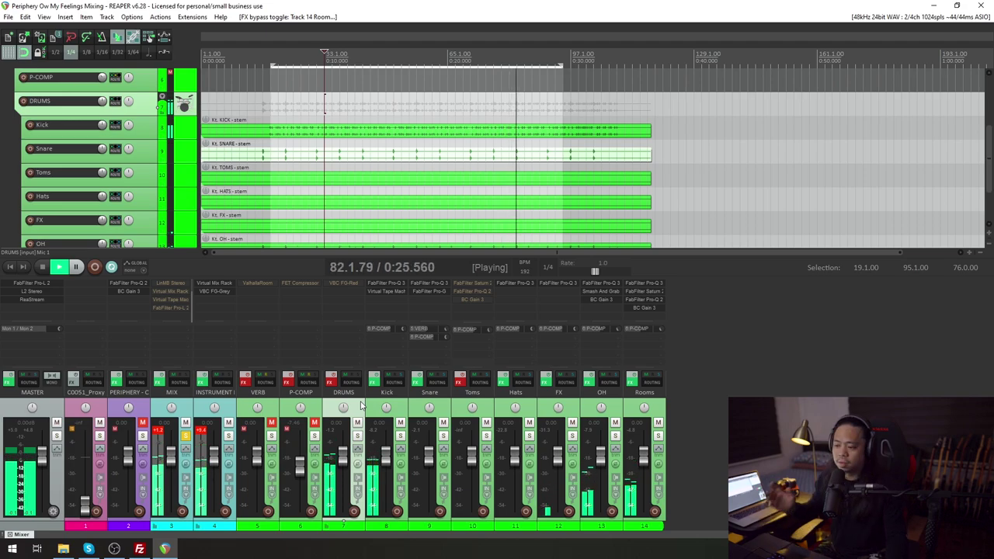
# Step: Enable and open VBC FG-Red on the DRUMS bus, solo DRUMS to review the attack, release and drive settings, and close the plugin
pyautogui.click(348, 282)
pyautogui.click(357, 436)
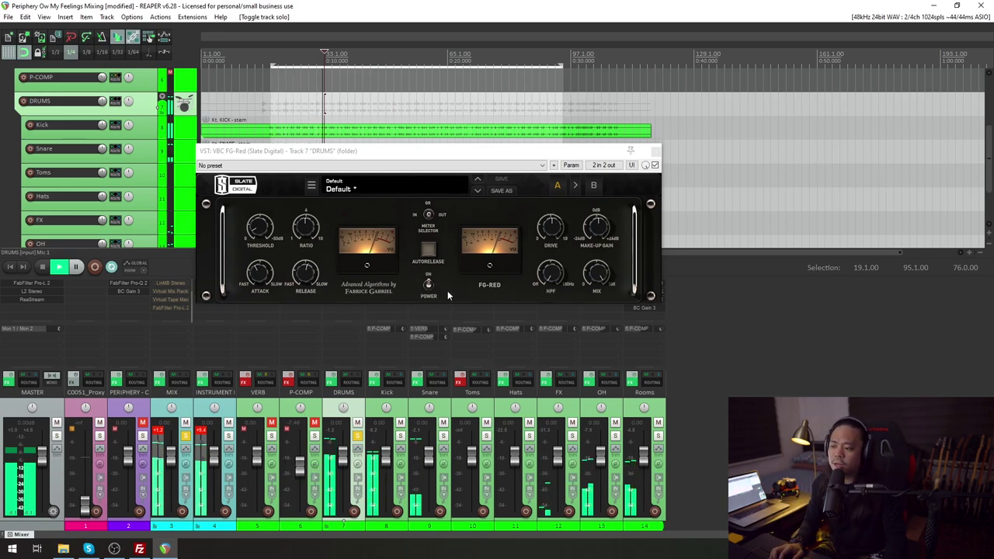
pyautogui.moveTo(250, 282); pyautogui.dragTo(256, 283)
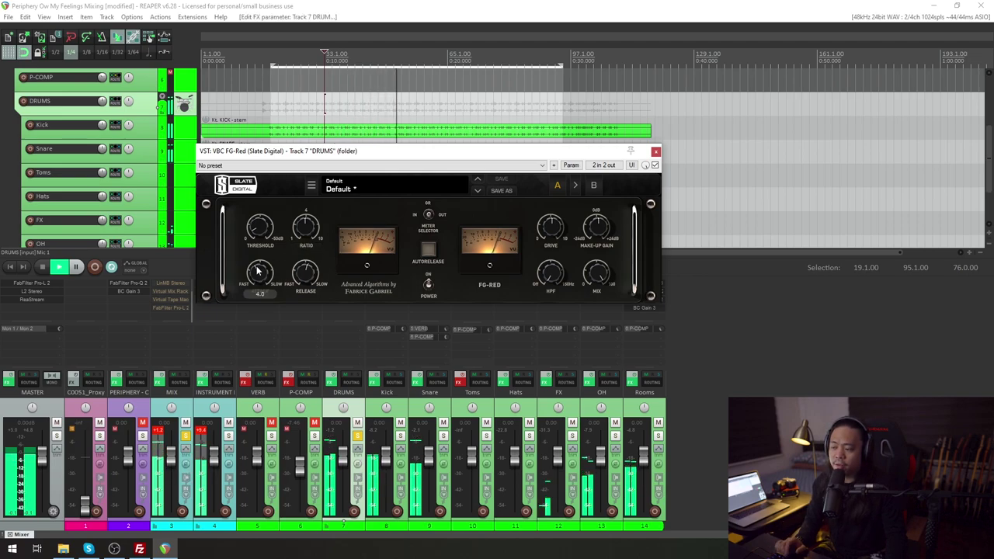
pyautogui.moveTo(309, 276)
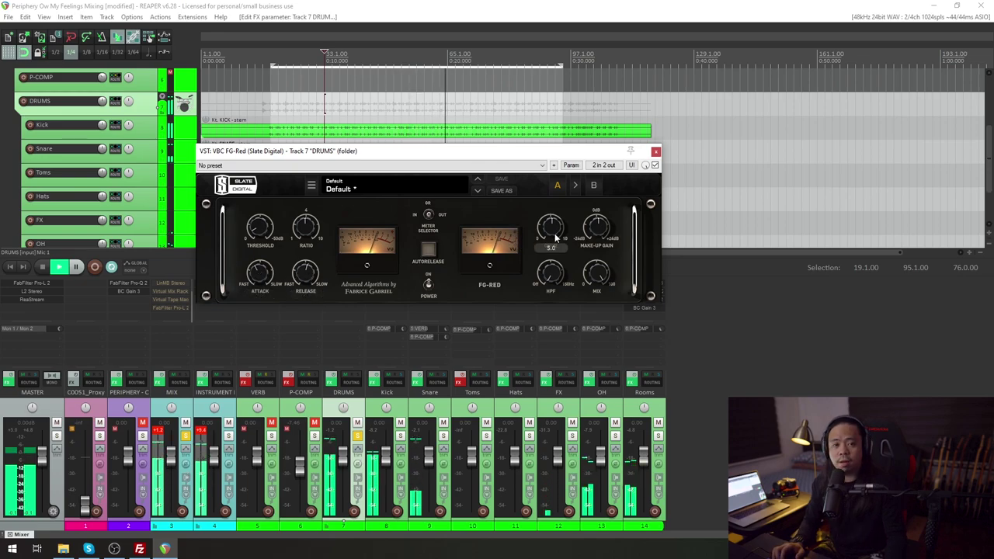
pyautogui.moveTo(554, 233); pyautogui.dragTo(552, 105)
pyautogui.moveTo(565, 294); pyautogui.dragTo(568, 312)
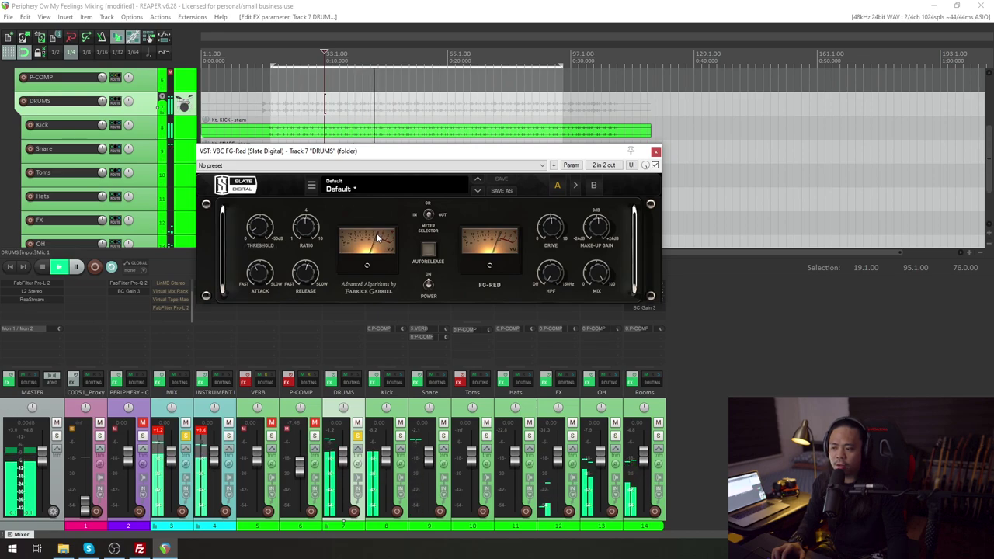
pyautogui.click(657, 151)
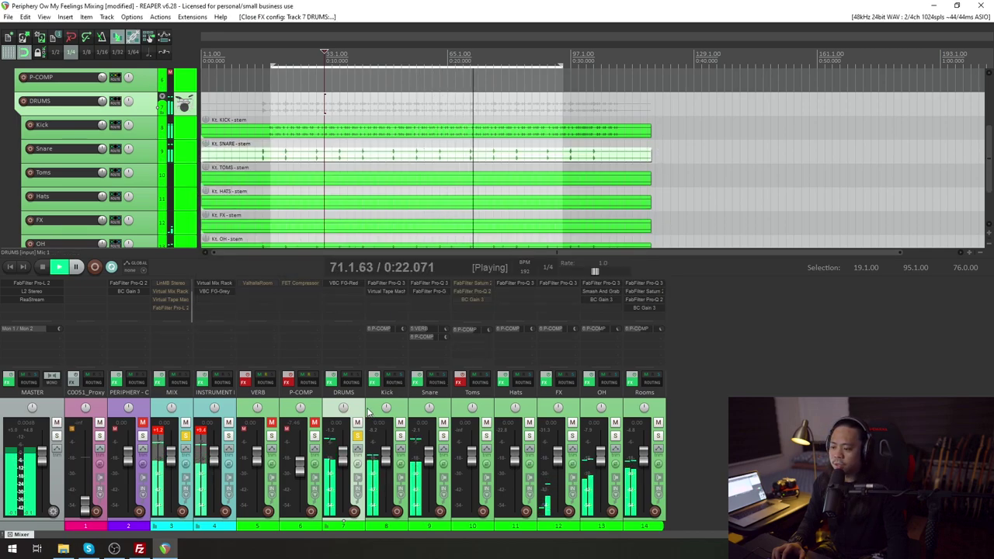
# Step: Unmute the P-COMP track so the parallel compression return plays alongside the soloed drums
pyautogui.click(309, 418)
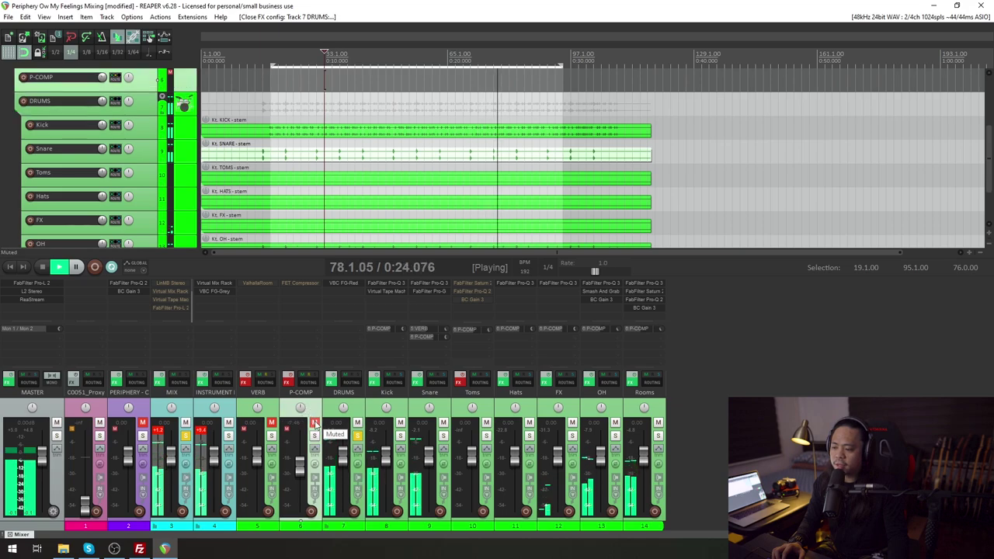
pyautogui.click(315, 424)
pyautogui.doubleClick(310, 292)
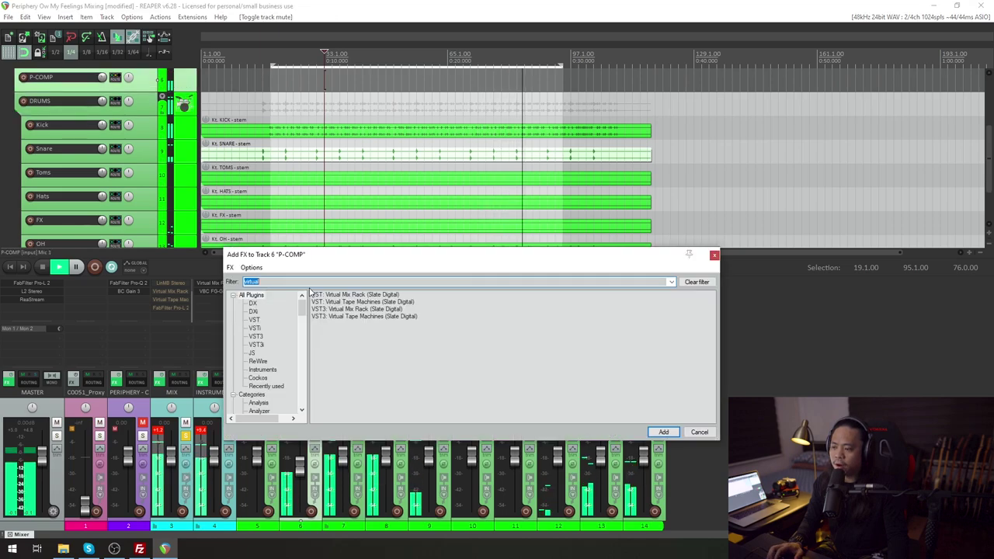
pyautogui.press('Escape')
pyautogui.click(298, 381)
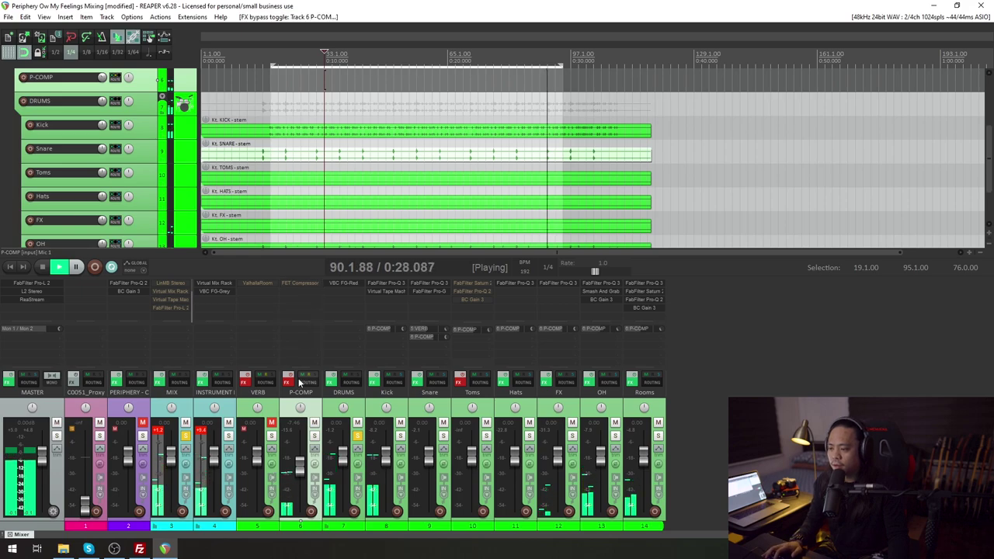
# Step: Go through the Kick, Snare, Toms, Hats, FX, OH and Rooms tracks as sources of the parallel compression
pyautogui.click(381, 412)
pyautogui.click(426, 414)
pyautogui.click(468, 415)
pyautogui.click(505, 417)
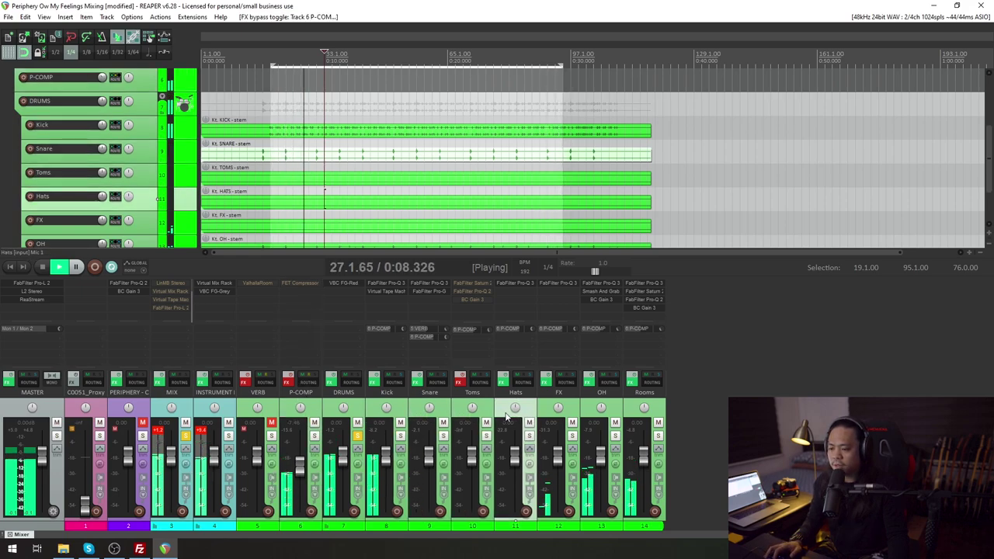
pyautogui.click(568, 417)
pyautogui.click(602, 415)
pyautogui.click(644, 416)
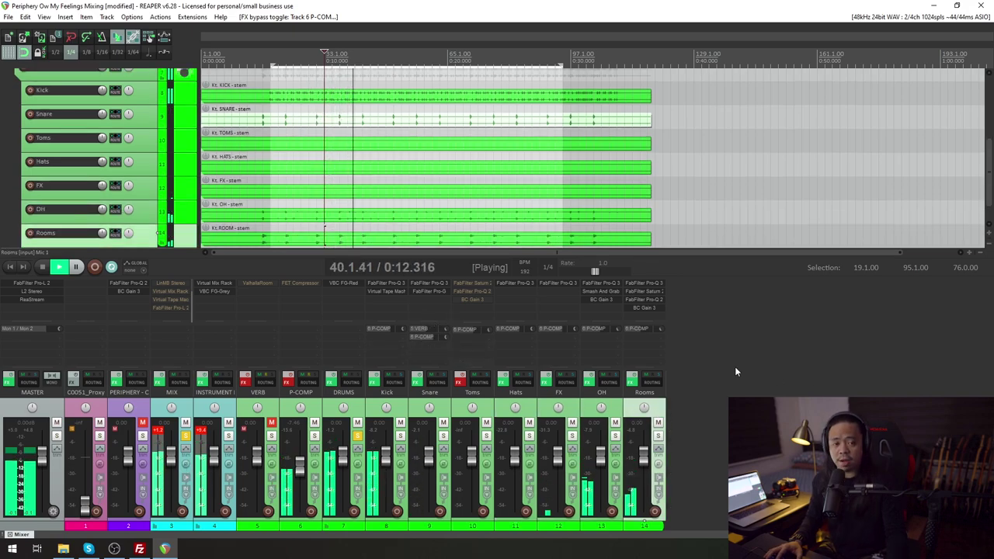
# Step: Examine the P-COMP send levels on the individual drum tracks from Snare through Rooms
pyautogui.click(433, 336)
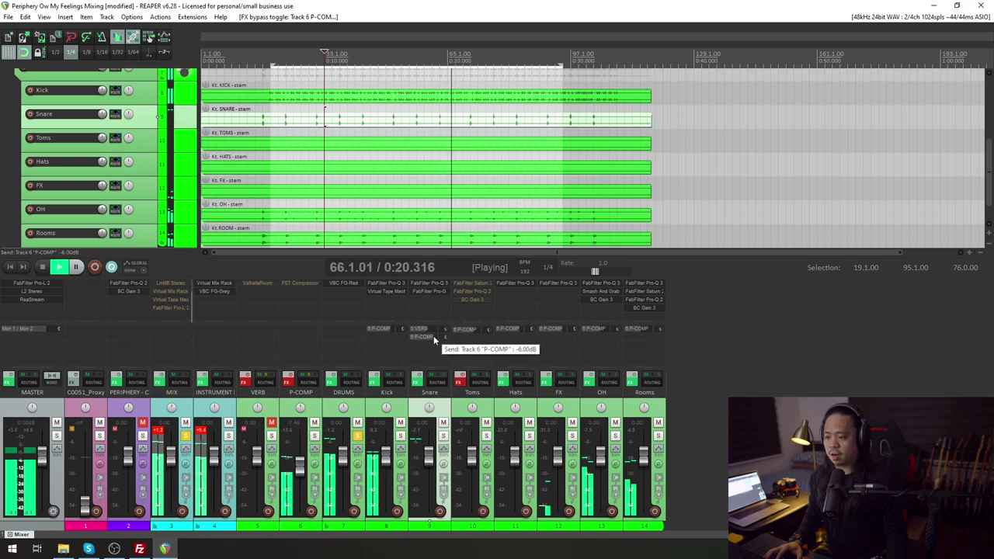
pyautogui.moveTo(464, 329)
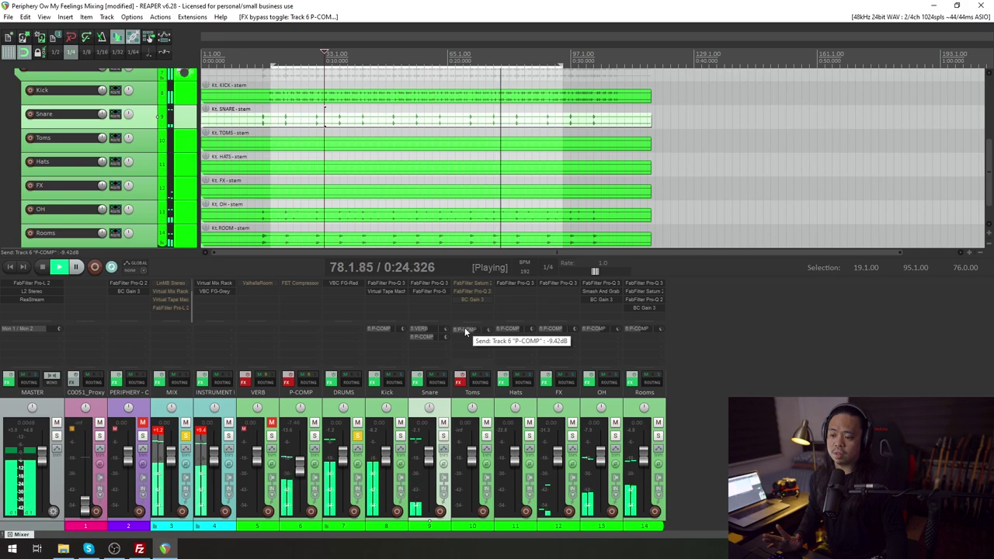
pyautogui.click(481, 345)
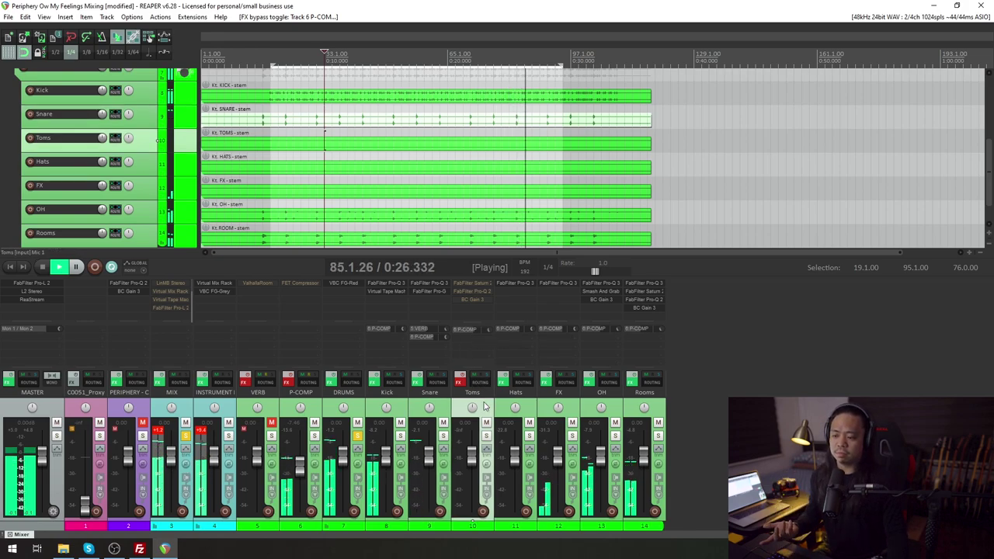
pyautogui.moveTo(514, 328)
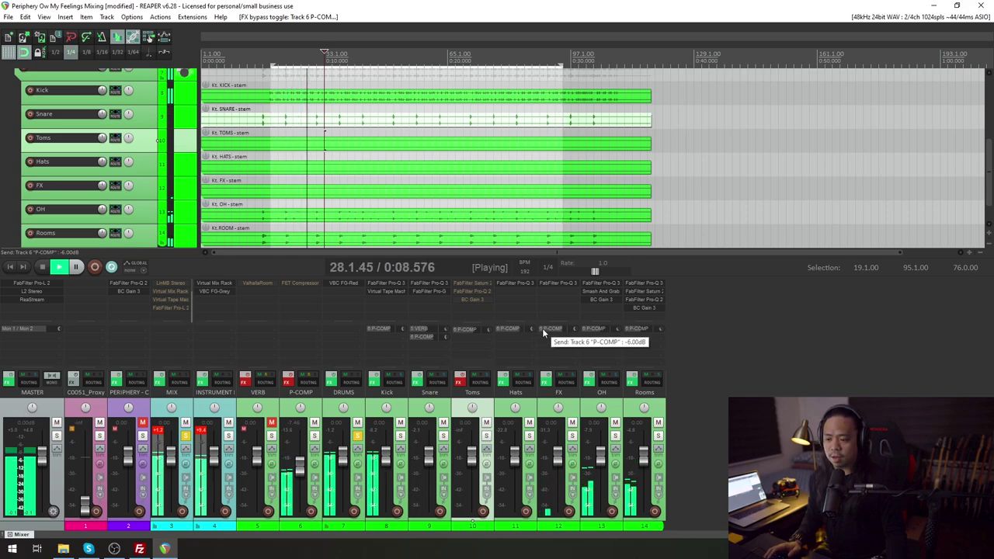
pyautogui.moveTo(588, 330)
pyautogui.press('Down')
pyautogui.press('Down')
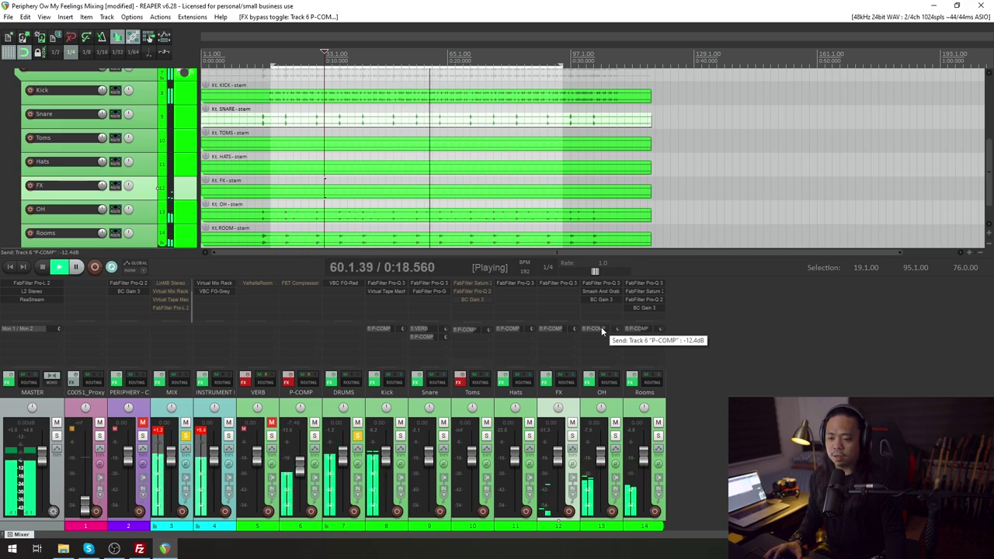
pyautogui.moveTo(642, 330)
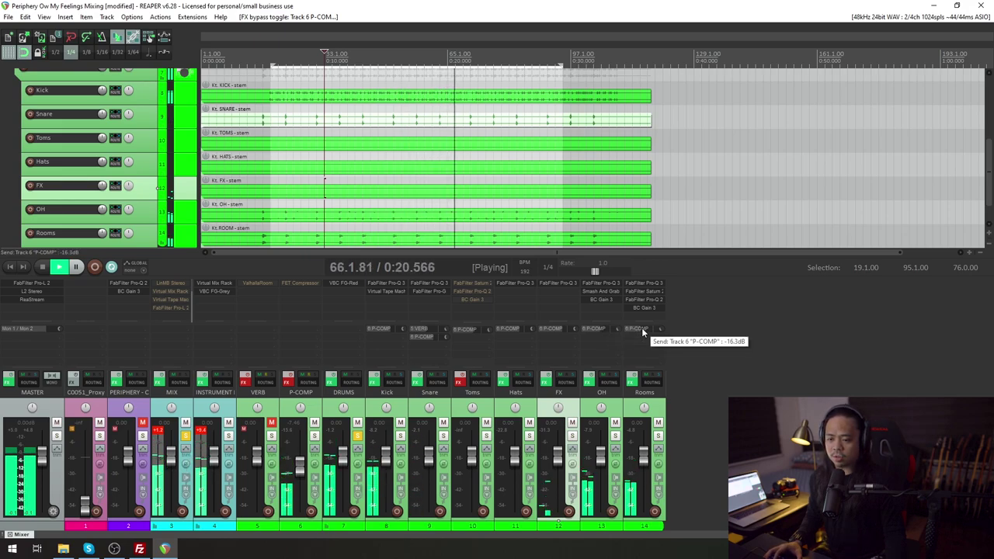
pyautogui.click(641, 349)
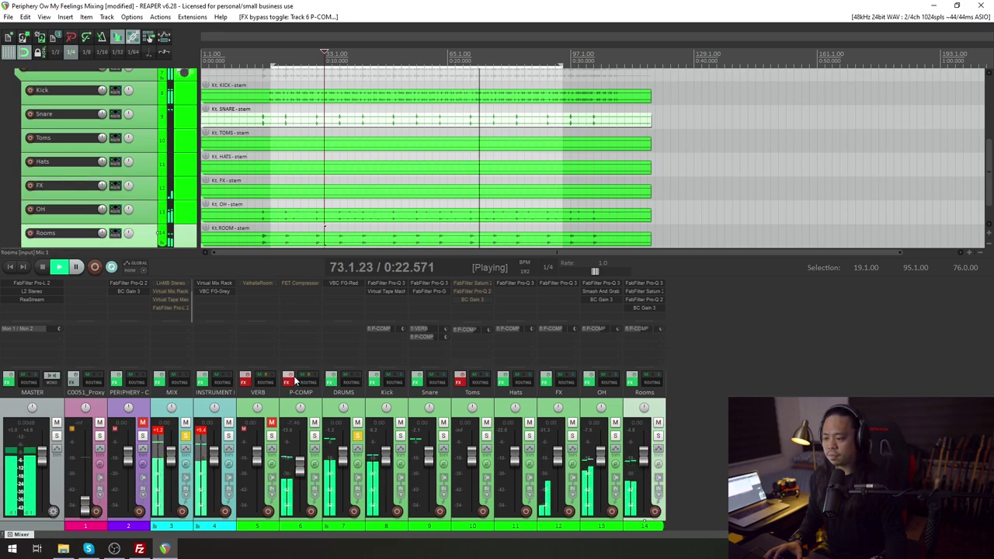
# Step: Enable the P-COMP effects chain and its FET Compressor, review the compressor's settings while the drums play, and close it
pyautogui.click(294, 380)
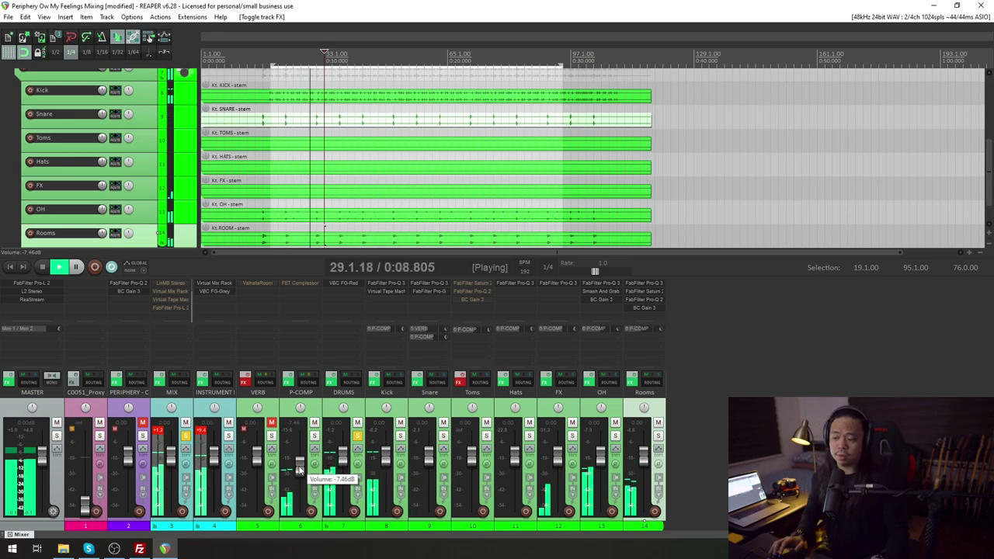
pyautogui.click(302, 294)
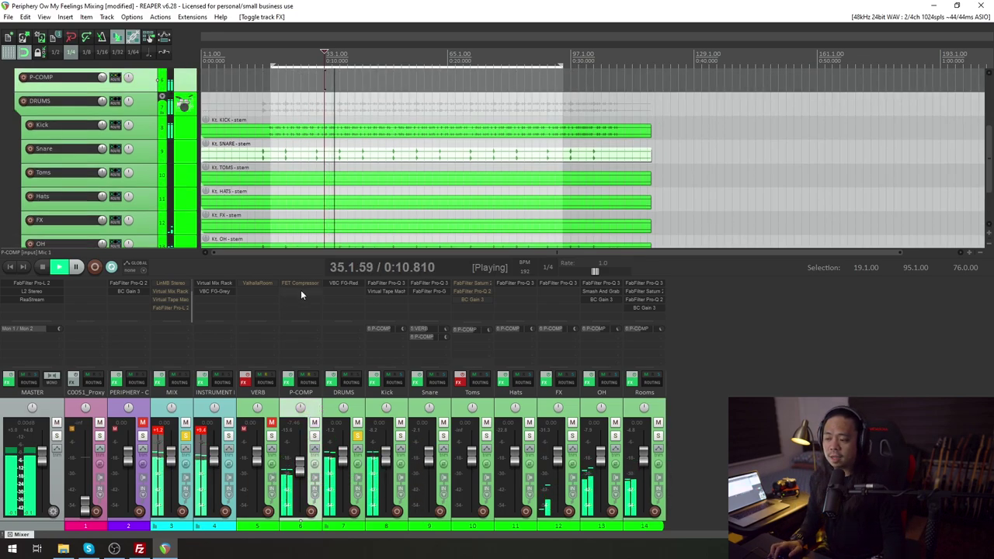
pyautogui.click(303, 281)
pyautogui.moveTo(278, 52); pyautogui.dragTo(565, 172)
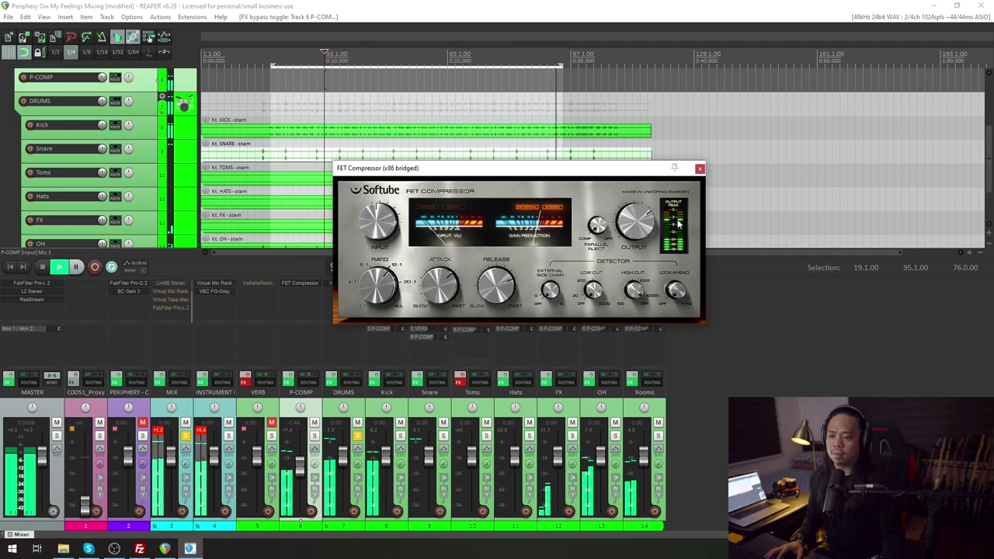
pyautogui.click(699, 168)
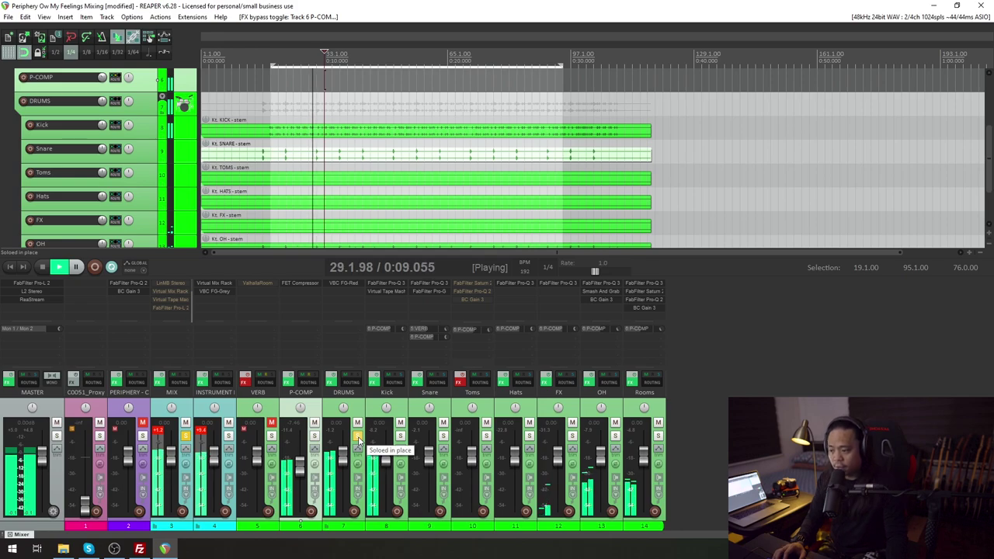
# Step: Unsolo DRUMS, solo the VERB and Snare tracks with VERB unmuted, and enable the VERB effects chain
pyautogui.click(358, 437)
pyautogui.click(271, 436)
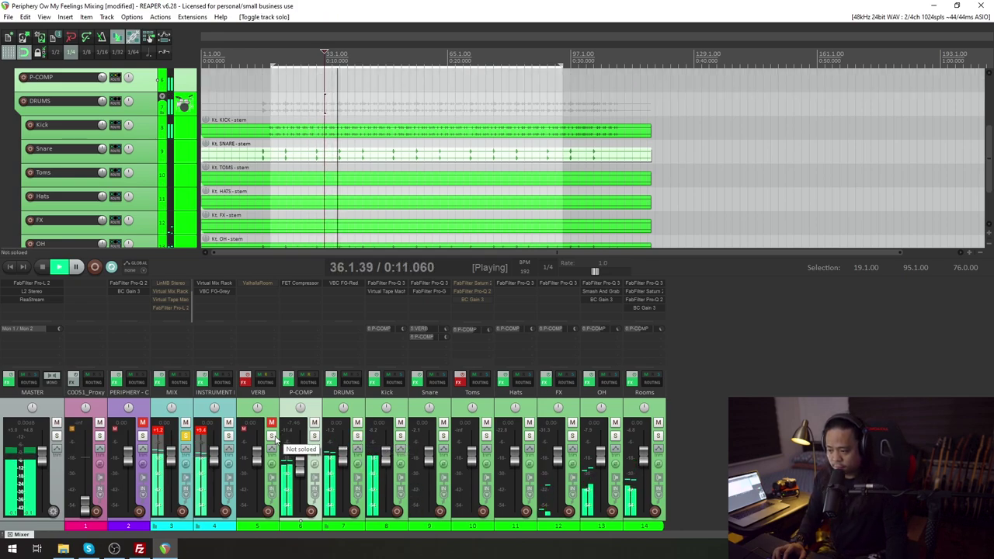
pyautogui.click(442, 436)
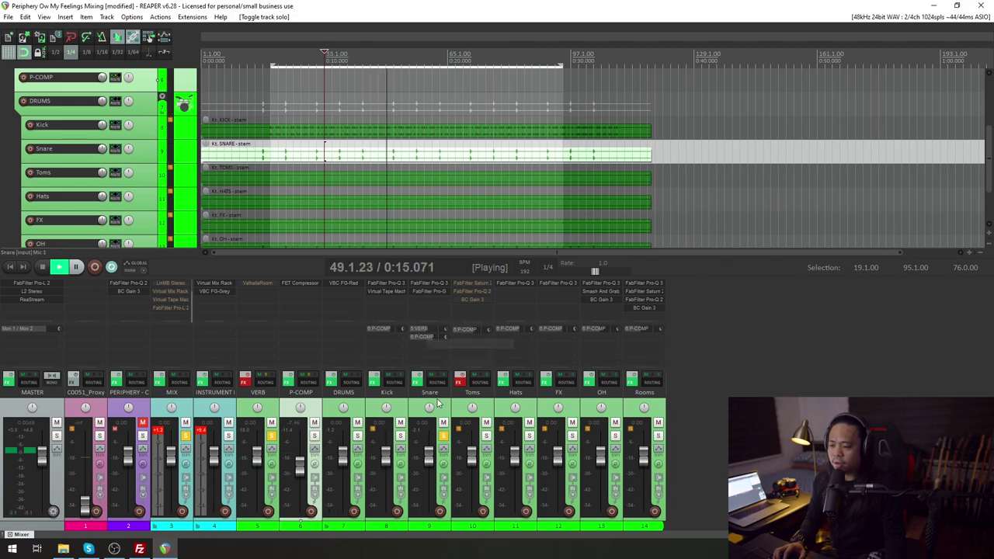
pyautogui.click(243, 382)
pyautogui.click(241, 382)
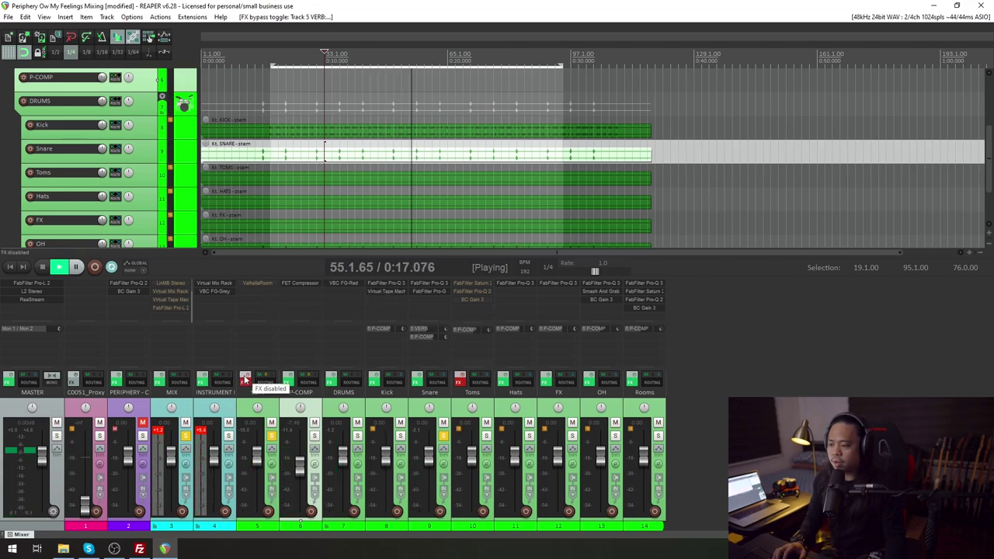
# Step: Enable and open ValhallaRoom on VERB, review its Medium Room settings, and compare the soloed snare with the reverb bypassed and active
pyautogui.click(258, 284)
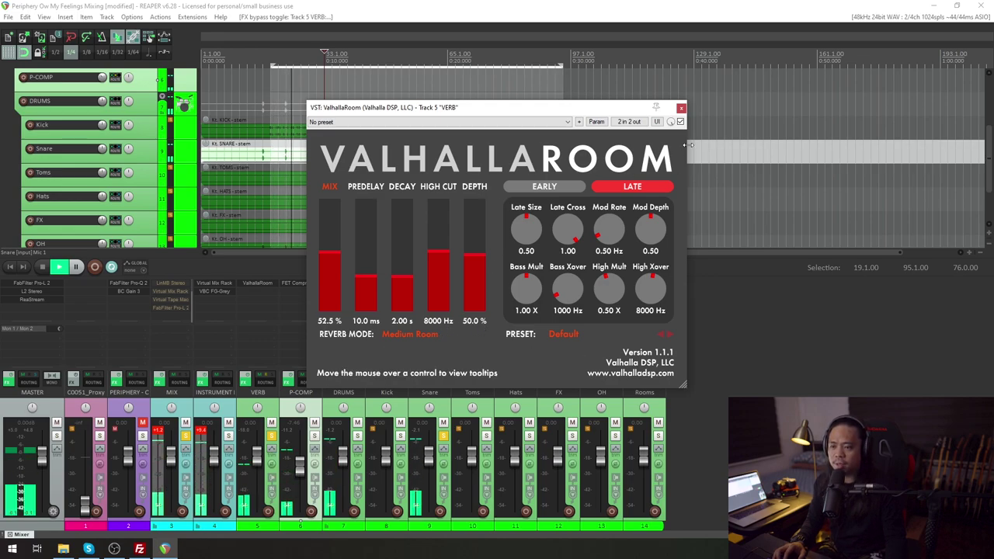
pyautogui.moveTo(466, 108); pyautogui.dragTo(499, 141)
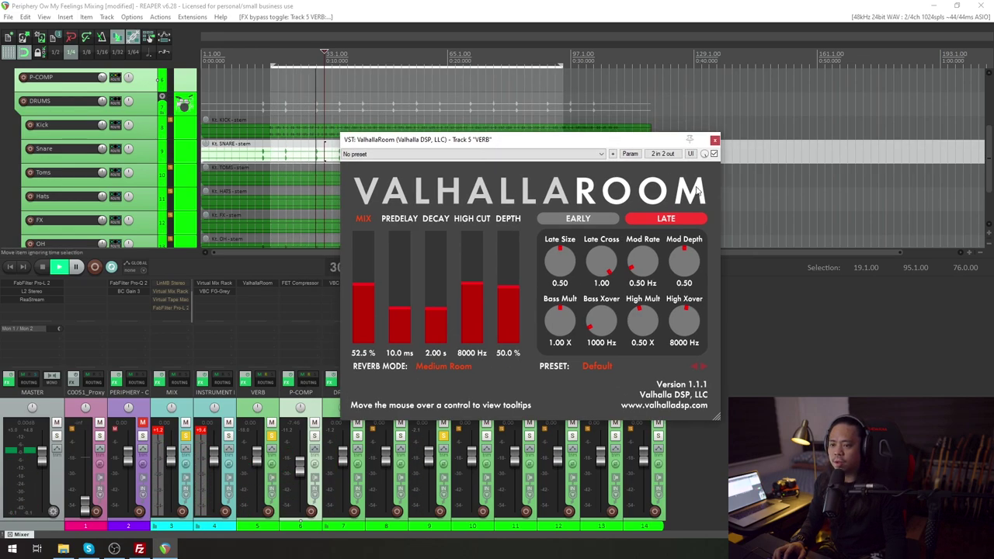
pyautogui.click(714, 153)
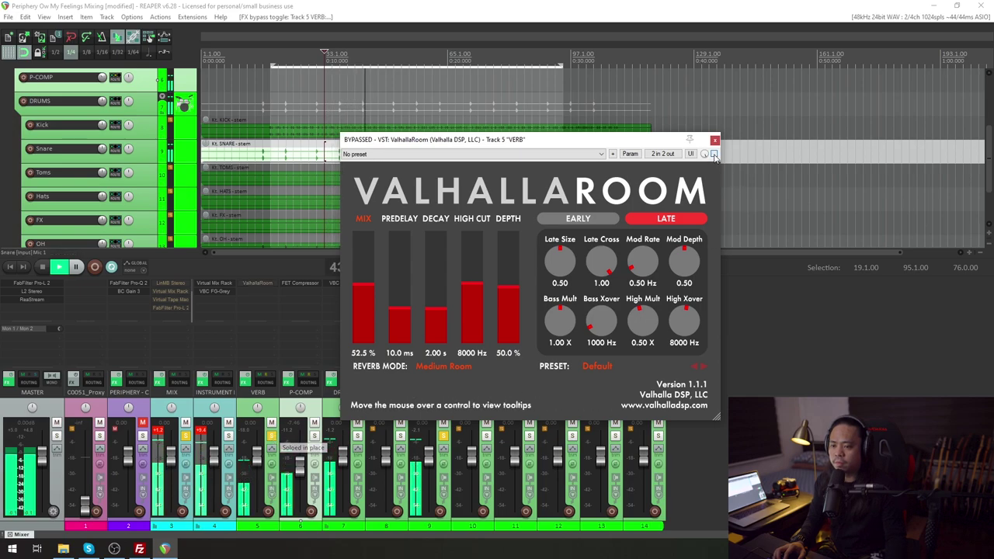
# Step: Unsolo Snare and VERB, and compare the full drum mix with ValhallaRoom bypassed and active, leaving it enabled
pyautogui.click(444, 438)
pyautogui.click(272, 439)
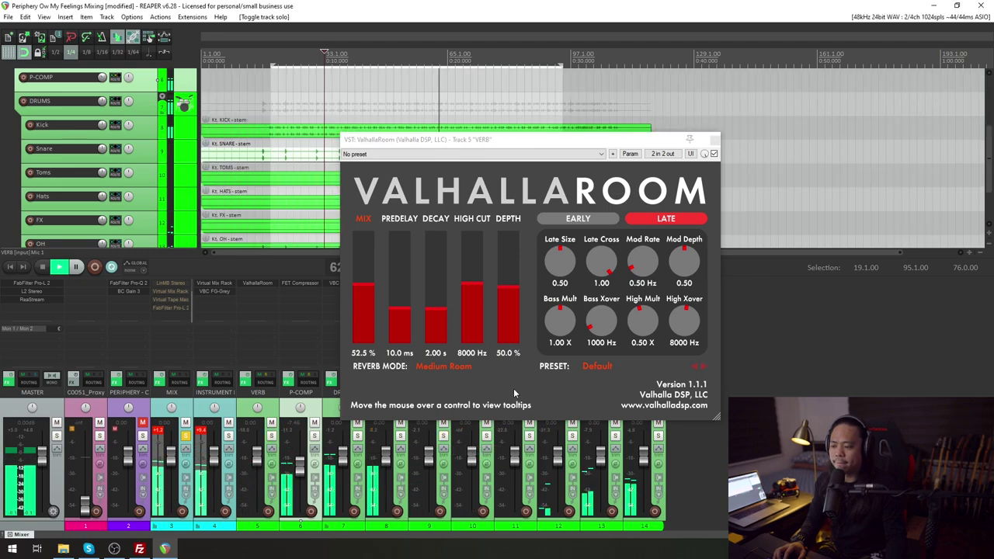
pyautogui.click(715, 154)
pyautogui.click(715, 154)
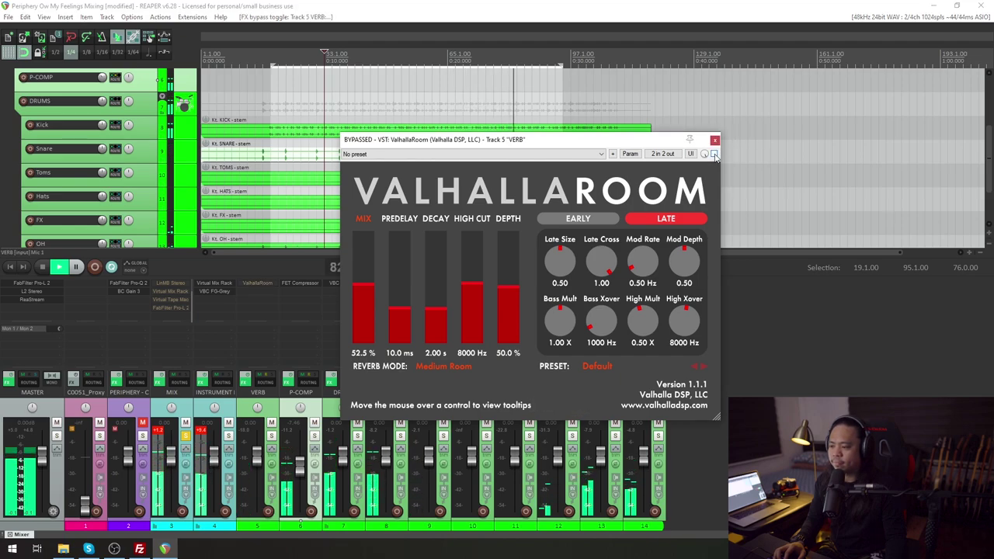
pyautogui.click(714, 154)
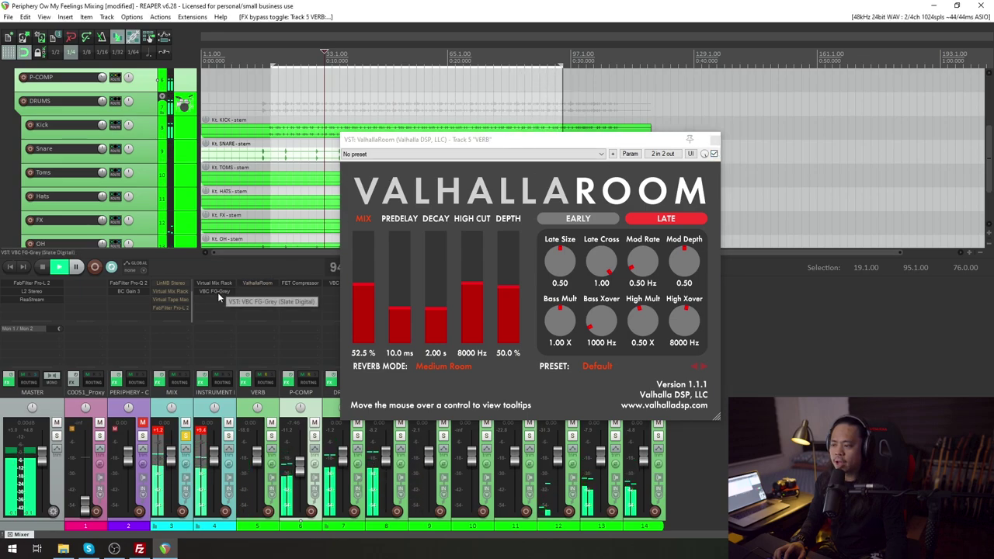
# Step: Open VBC FG-Grey on the INSTRUMENT BUS to review its compression, and close both it and ValhallaRoom
pyautogui.click(217, 292)
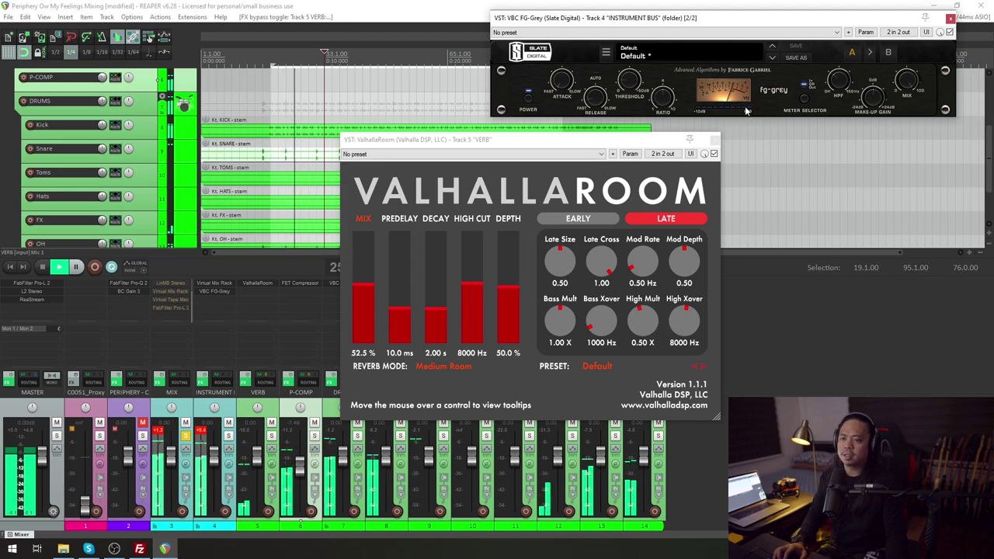
pyautogui.click(715, 141)
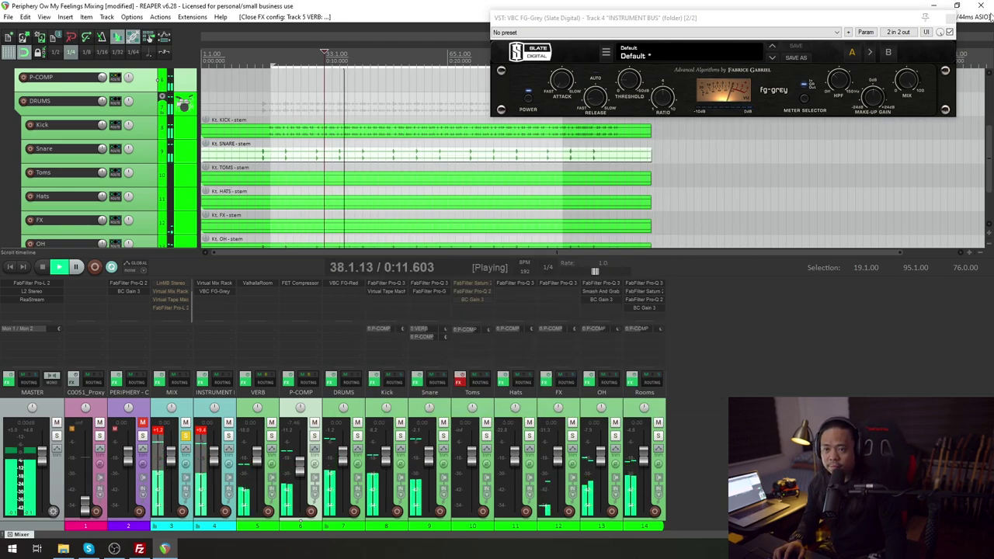
pyautogui.click(950, 17)
# Step: Enable and open LinMB Stereo on the MIX track and review its multiband threshold, gain and range settings
pyautogui.keyDown('ctrl'); pyautogui.click(177, 285); pyautogui.keyUp('ctrl')
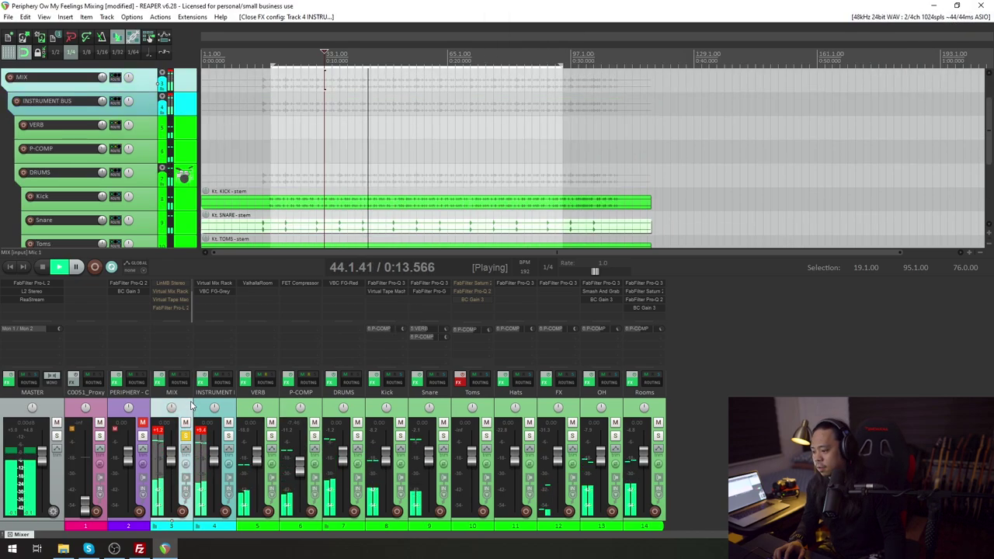
pyautogui.click(181, 296)
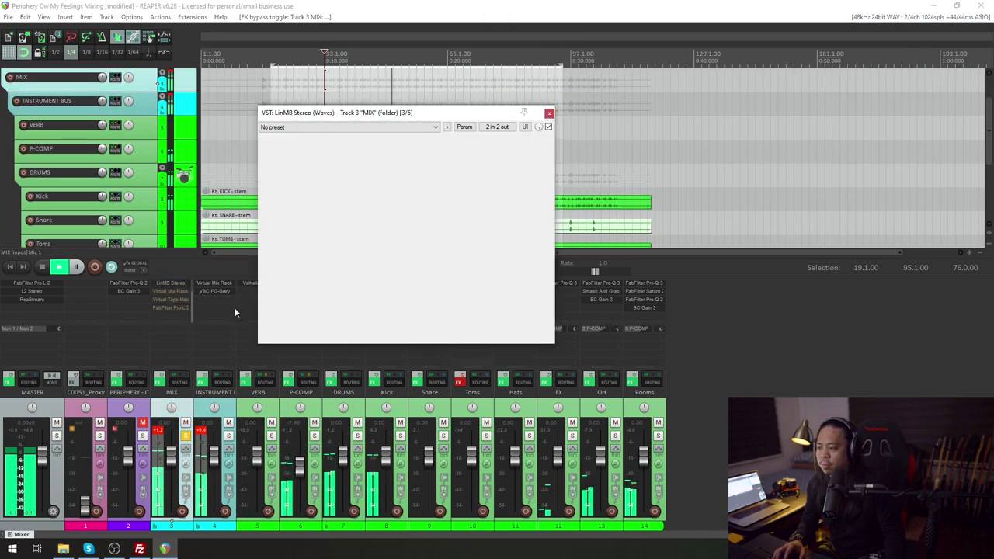
pyautogui.moveTo(463, 122); pyautogui.dragTo(464, 140)
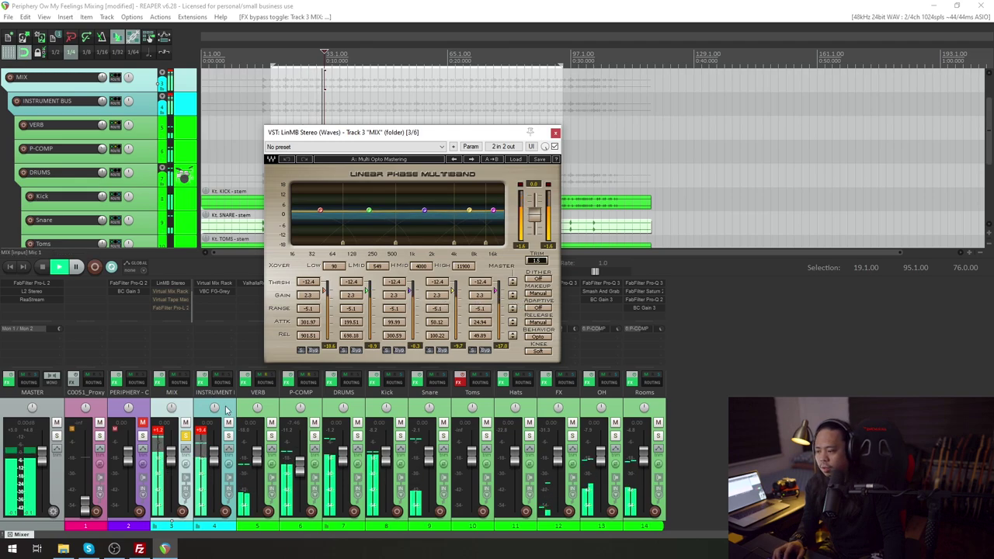
# Step: Enable and open Virtual Mix Rack on MIX, close LinMB Stereo, and review the Virtual Mixbuss module's console and drive settings
pyautogui.click(179, 293)
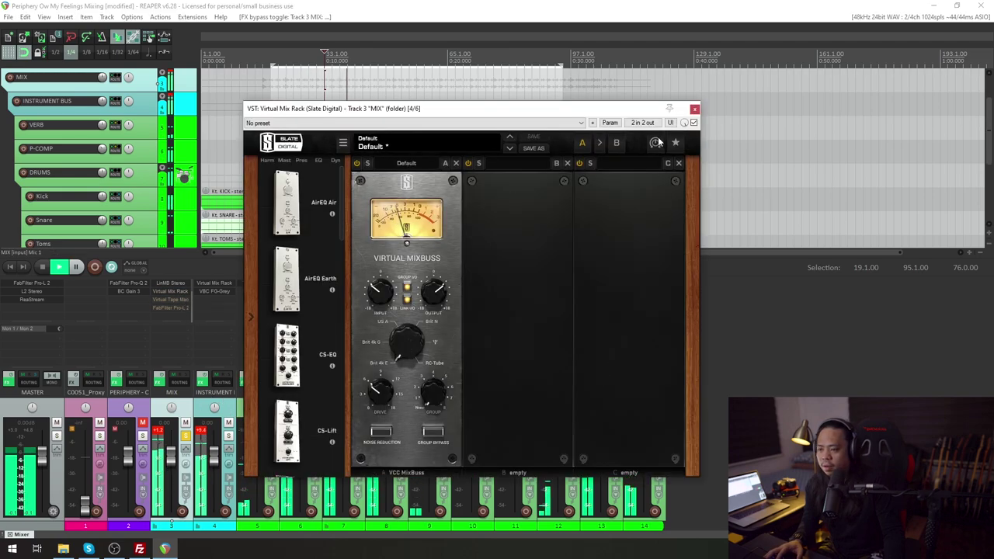
pyautogui.moveTo(340, 115); pyautogui.dragTo(422, 123)
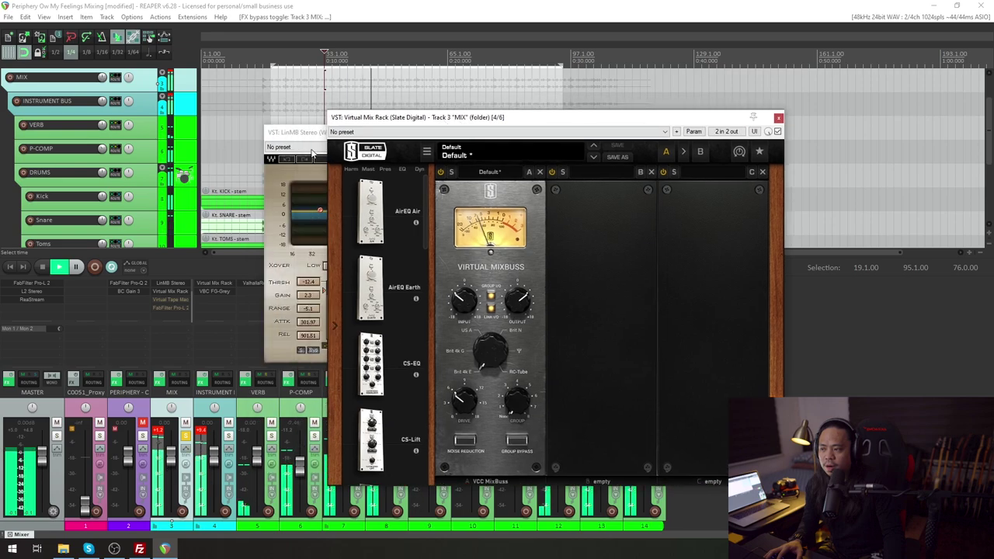
pyautogui.click(555, 134)
pyautogui.click(556, 133)
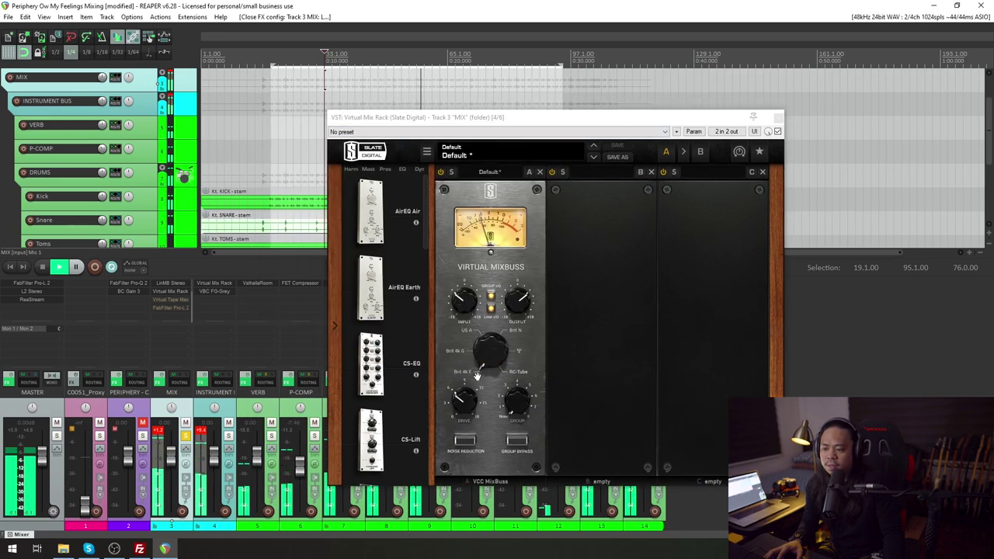
pyautogui.click(516, 289)
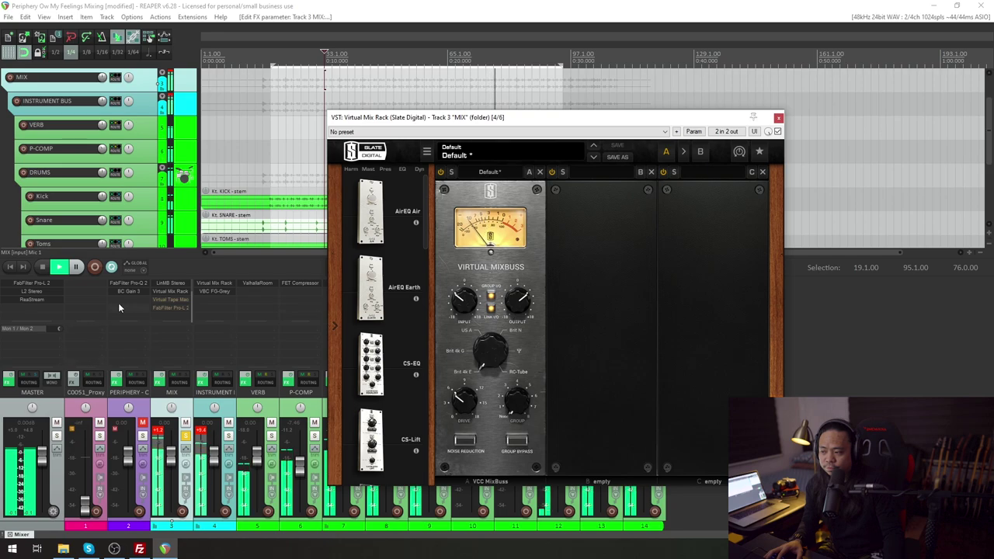
# Step: Enable and open Virtual Tape Machines on MIX, close Virtual Mix Rack, and review the tape type, speed and bias settings
pyautogui.keyDown('shift'); pyautogui.click(168, 302); pyautogui.keyUp('shift')
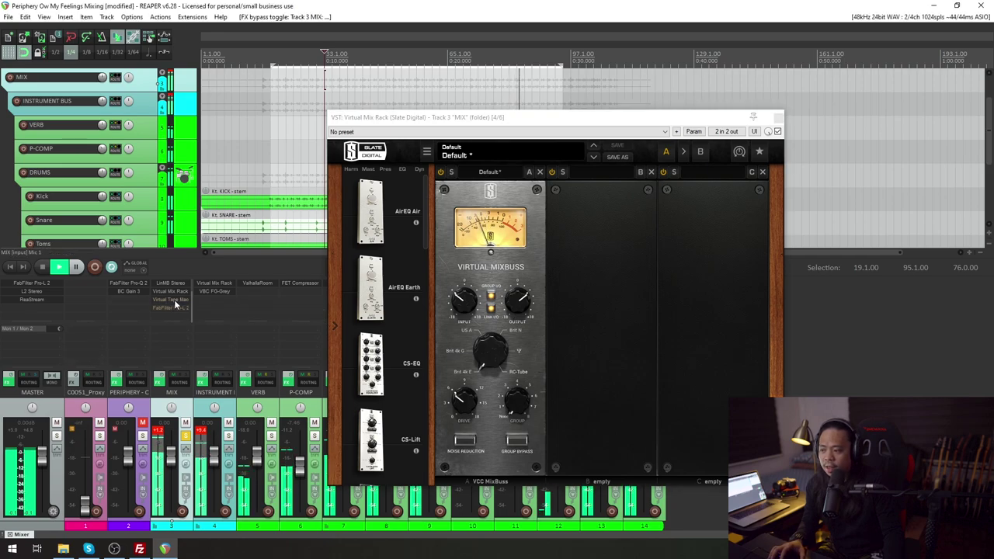
pyautogui.click(174, 300)
pyautogui.click(769, 117)
pyautogui.click(778, 117)
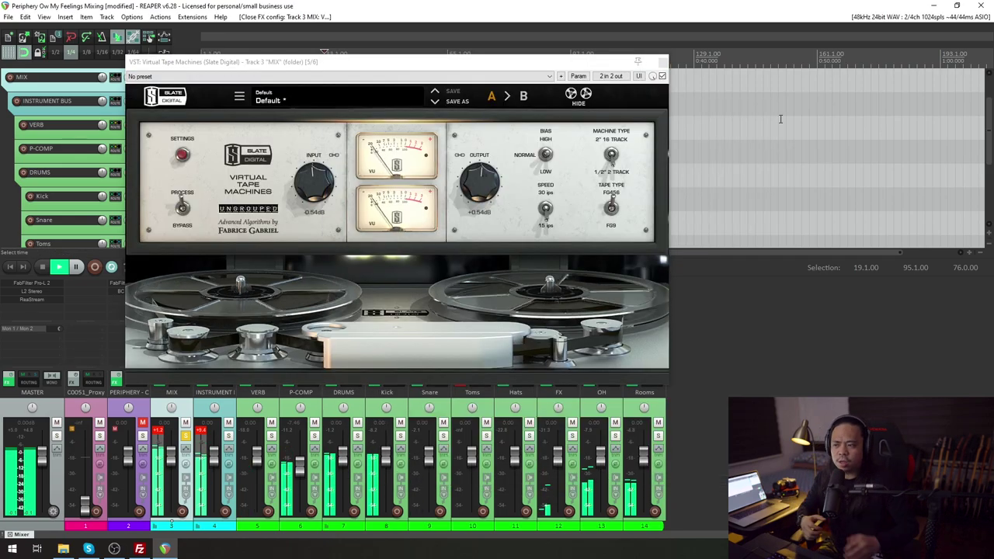
pyautogui.moveTo(556, 66); pyautogui.dragTo(729, 113)
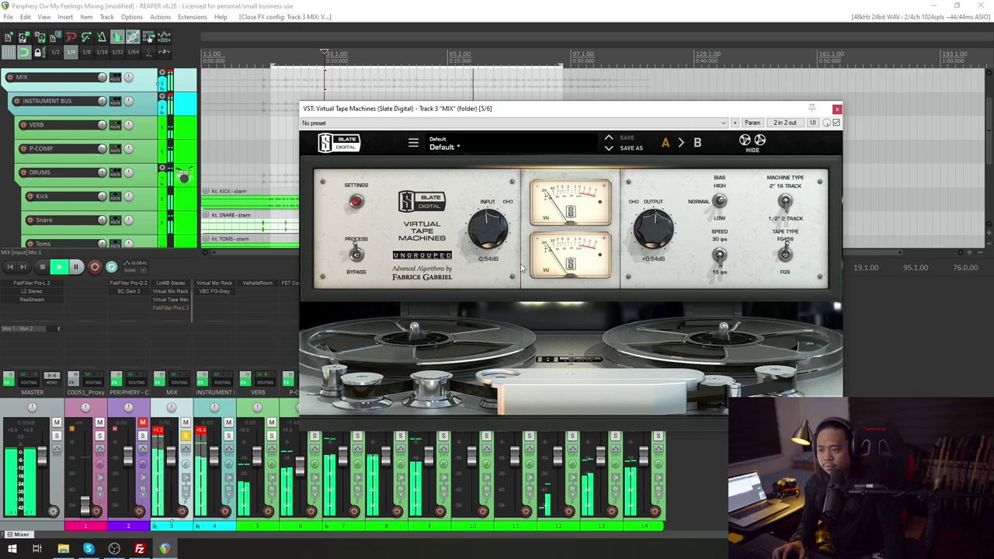
# Step: Enable and open FabFilter Pro-L 2 on MIX, review its limiting, and close it together with Virtual Tape Machines
pyautogui.click(184, 308)
pyautogui.moveTo(318, 342)
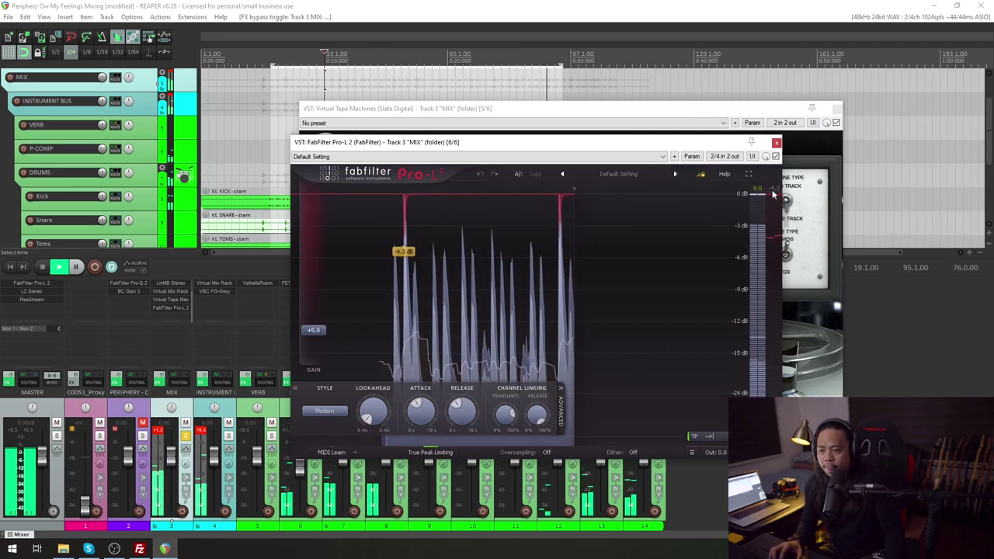
pyautogui.click(777, 144)
pyautogui.click(815, 73)
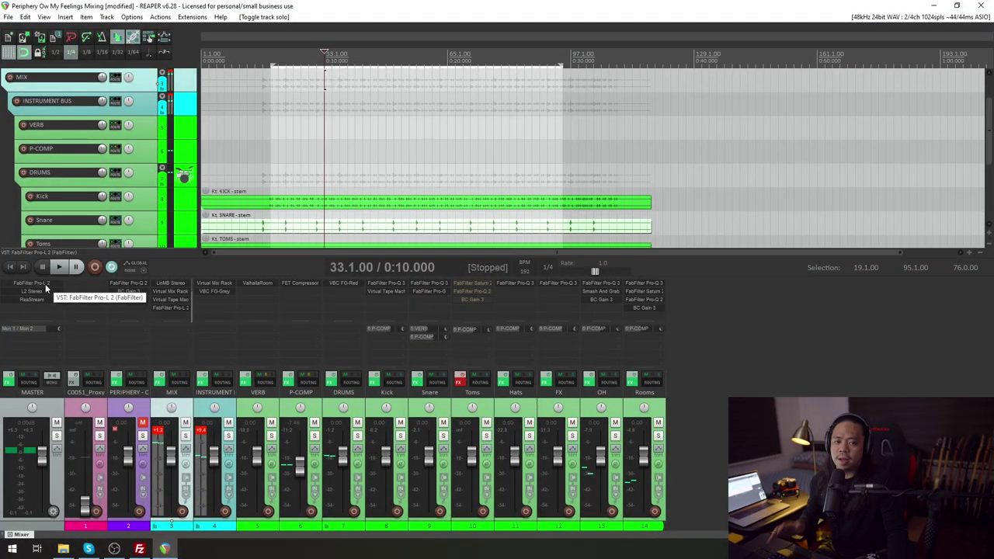
# Step: Open FabFilter Pro-L 2 on the MASTER track and play the mix to examine its gain reduction
pyautogui.click(46, 284)
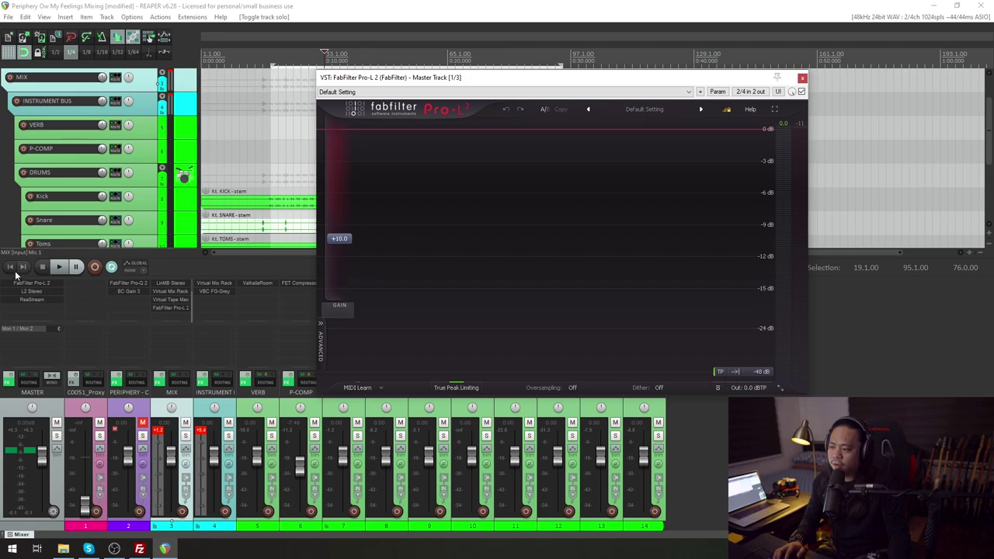
pyautogui.press('space')
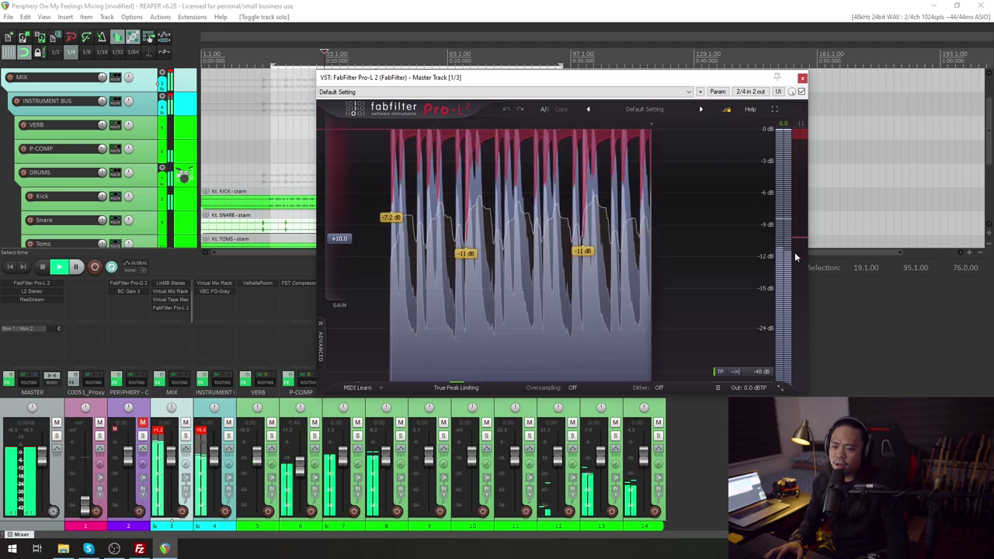
pyautogui.moveTo(794, 257)
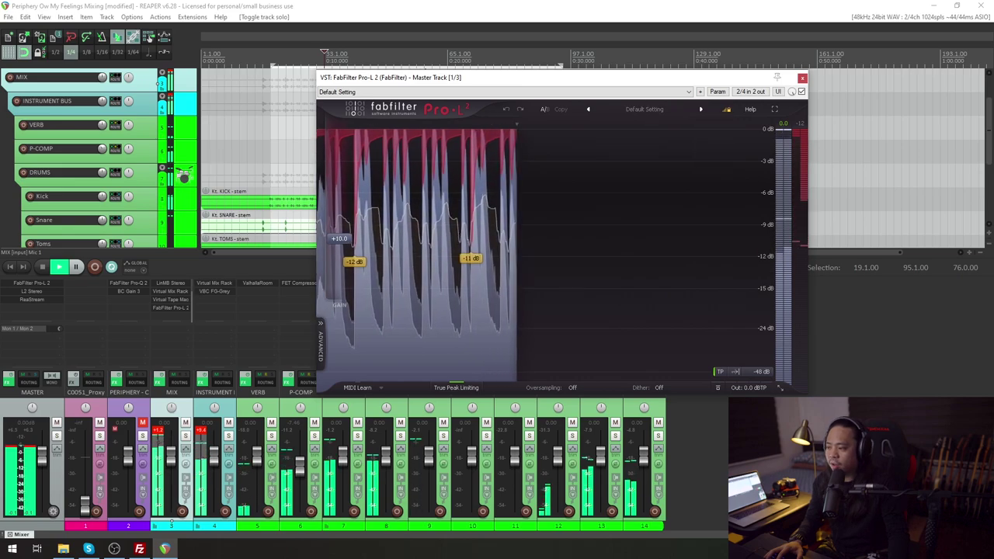
# Step: Open L2 Stereo on the MASTER track to review its threshold and out ceiling, and close both master limiter windows
pyautogui.click(42, 293)
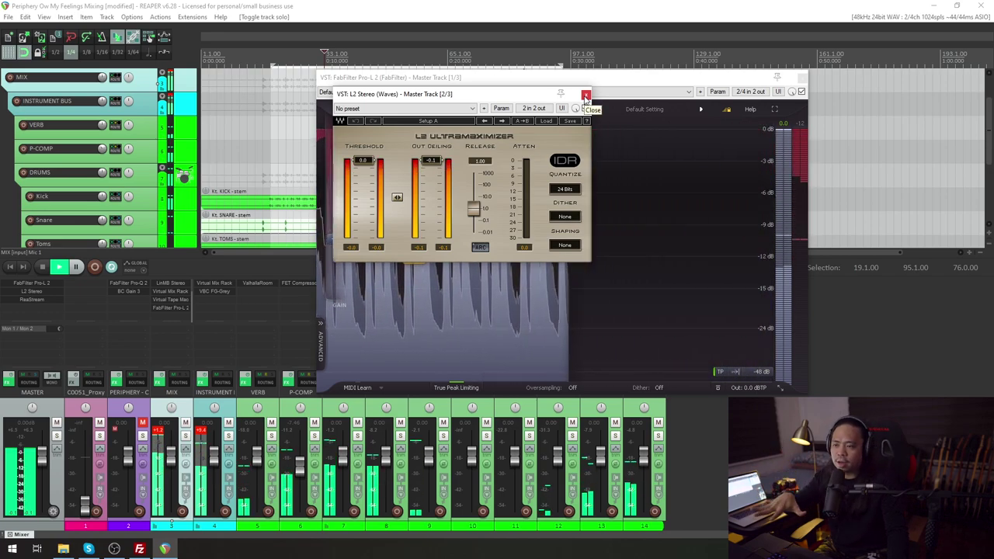
pyautogui.click(586, 95)
pyautogui.press('Escape')
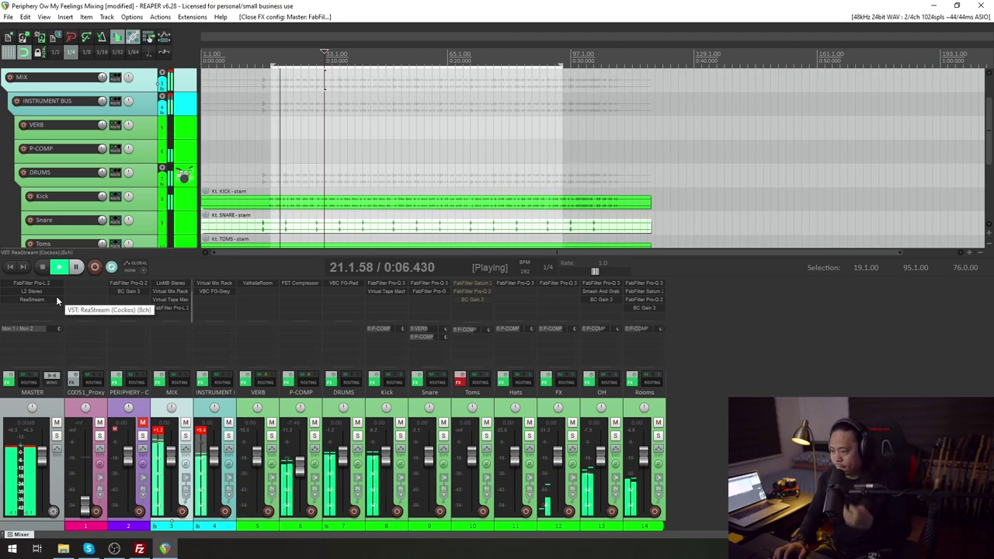
# Step: Open FabFilter Pro-Q 2 on the PERIPHERY reference track, examine its low-mid cuts, and stop playback
pyautogui.click(137, 283)
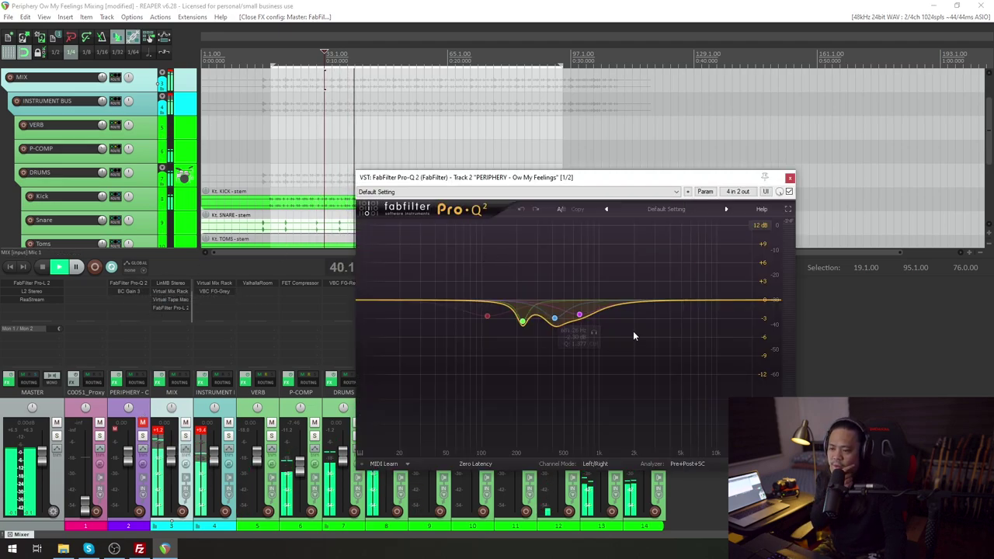
pyautogui.click(522, 320)
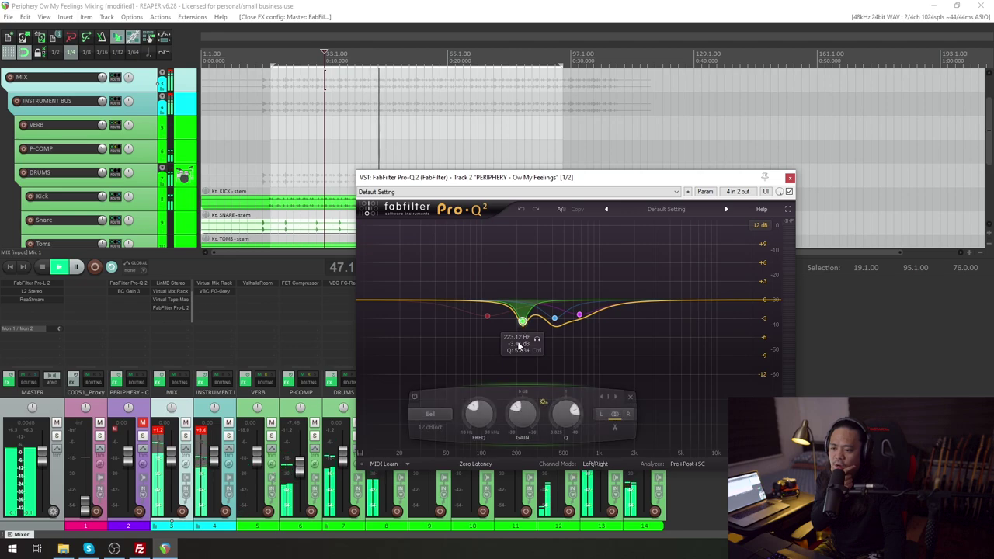
pyautogui.press('space')
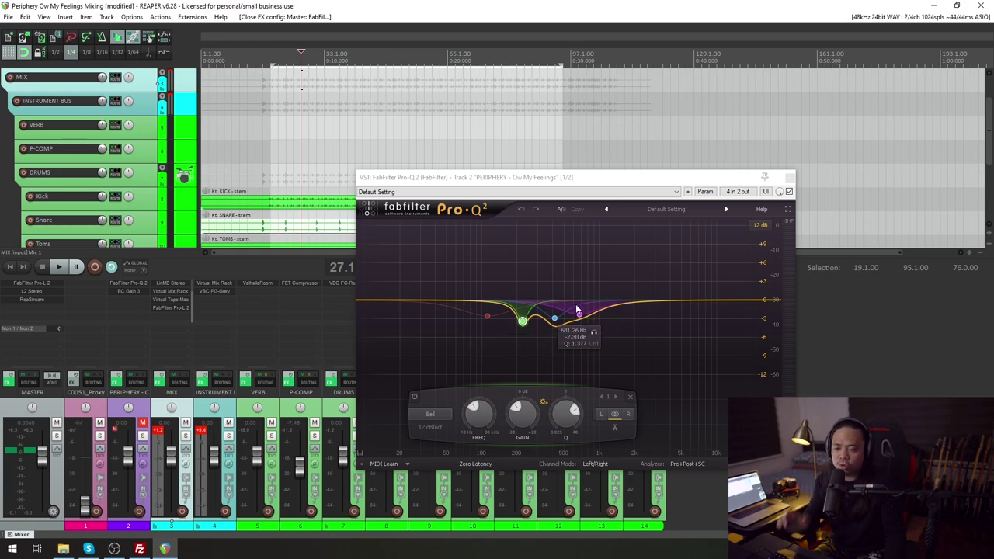
pyautogui.click(531, 339)
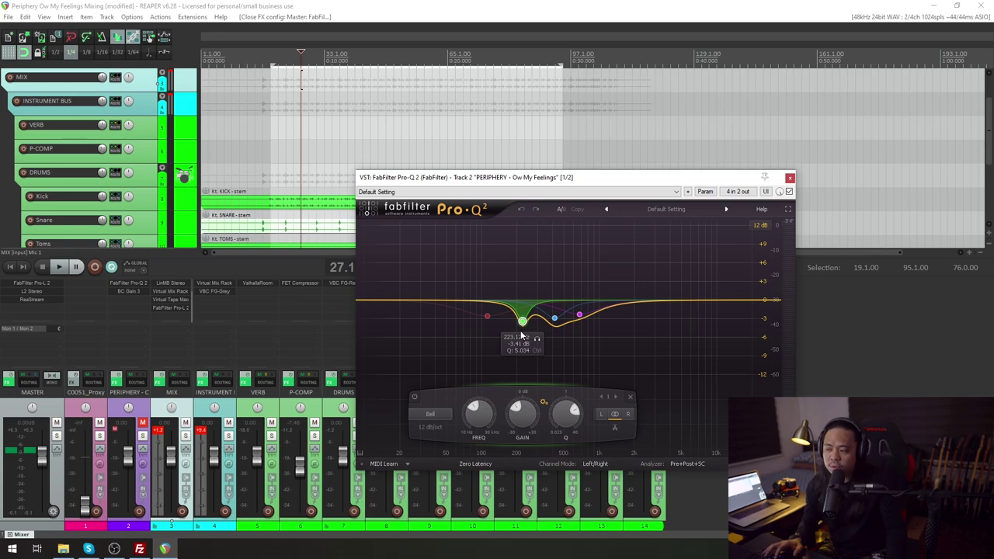
# Step: Open BC Gain 3 on the PERIPHERY reference track to review its gain reduction, and close both plugin windows
pyautogui.click(142, 437)
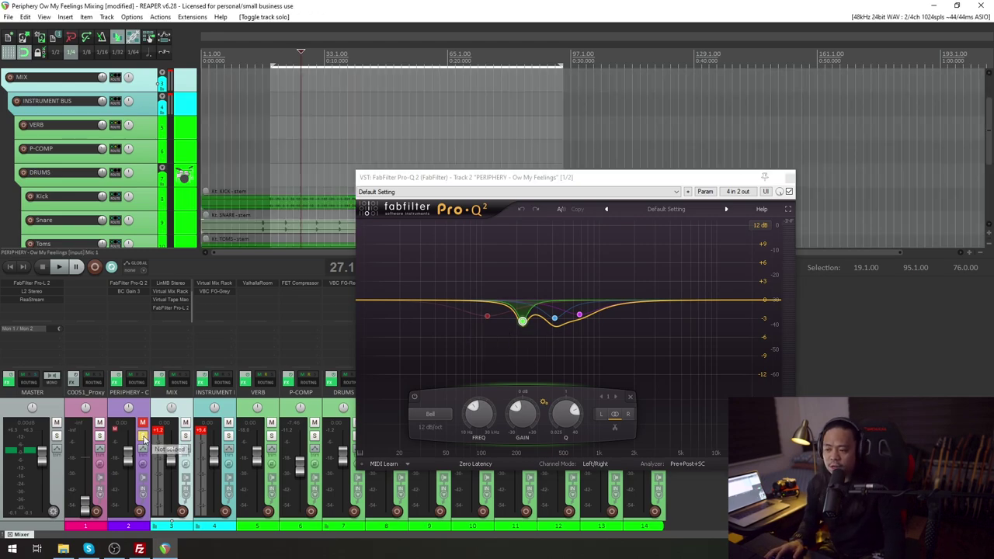
pyautogui.click(130, 292)
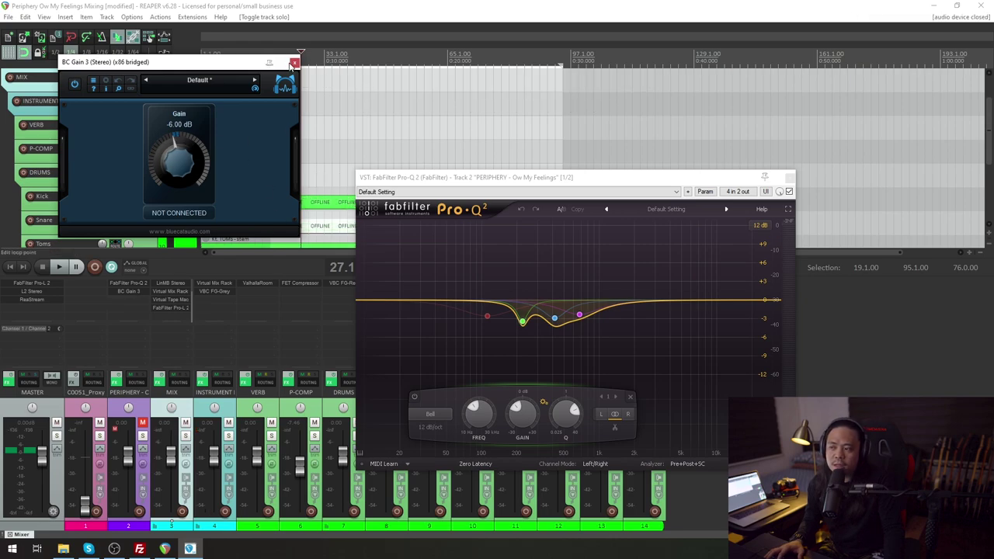
pyautogui.click(294, 62)
pyautogui.click(791, 177)
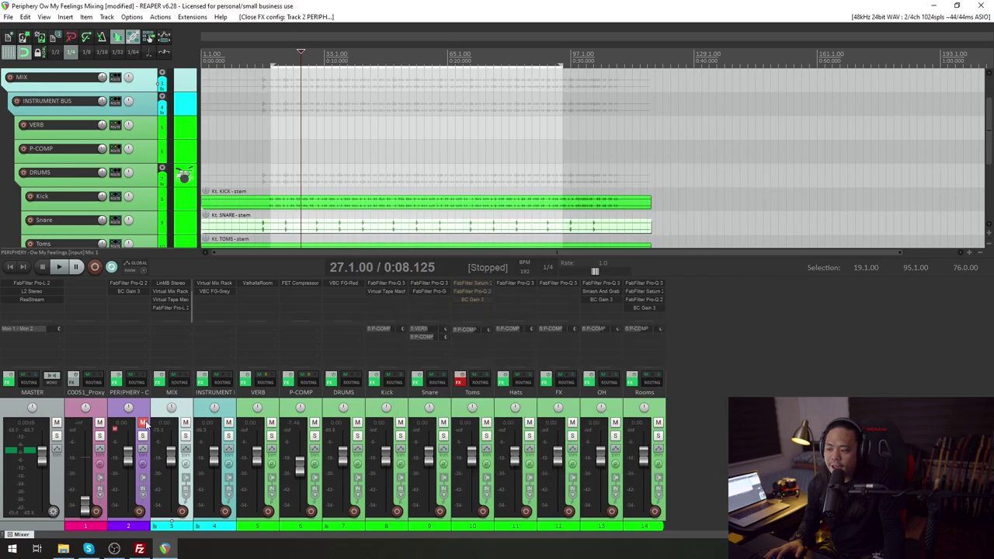
# Step: Unmute the PERIPHERY reference track and compare it with the drum mix by toggling solo on MIX during playback, then stop
pyautogui.press('space')
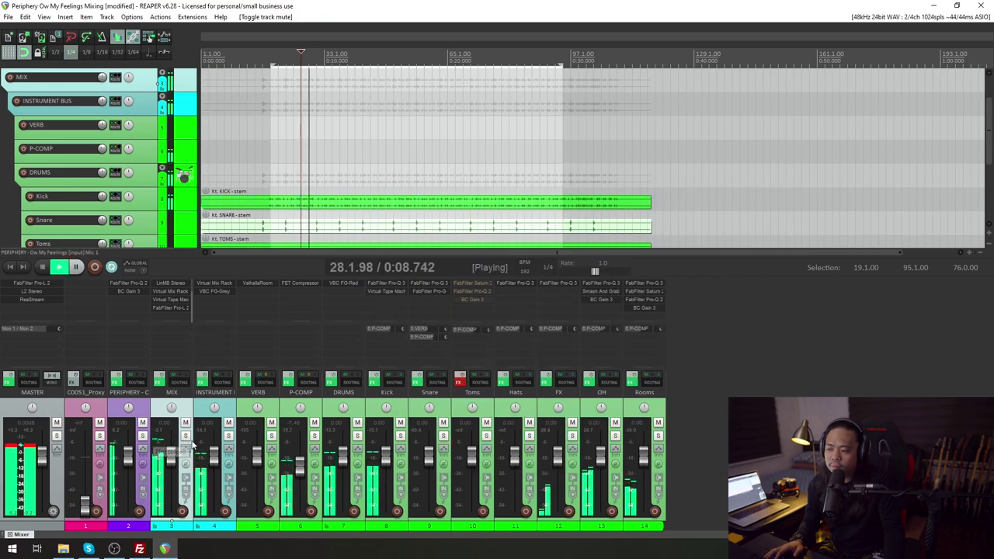
pyautogui.click(186, 437)
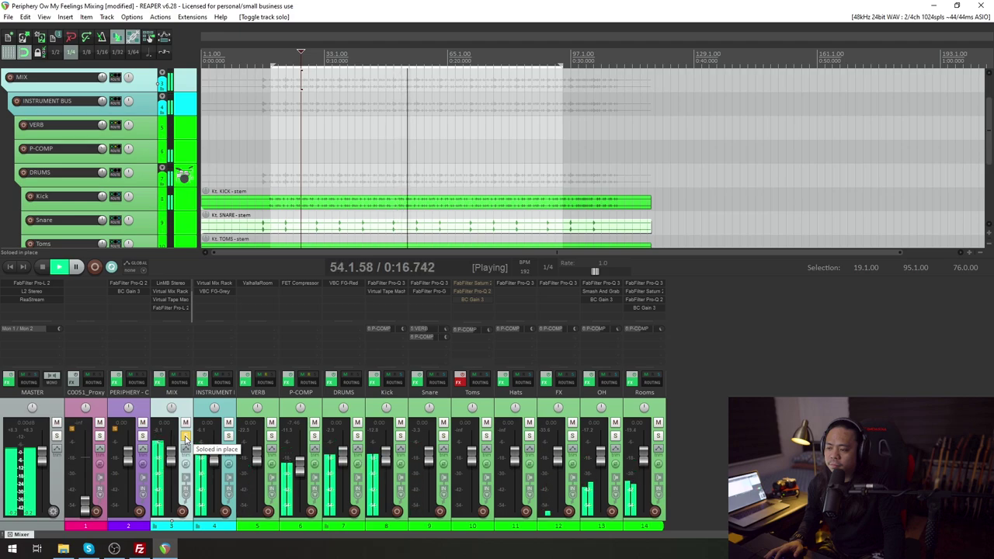
pyautogui.click(186, 437)
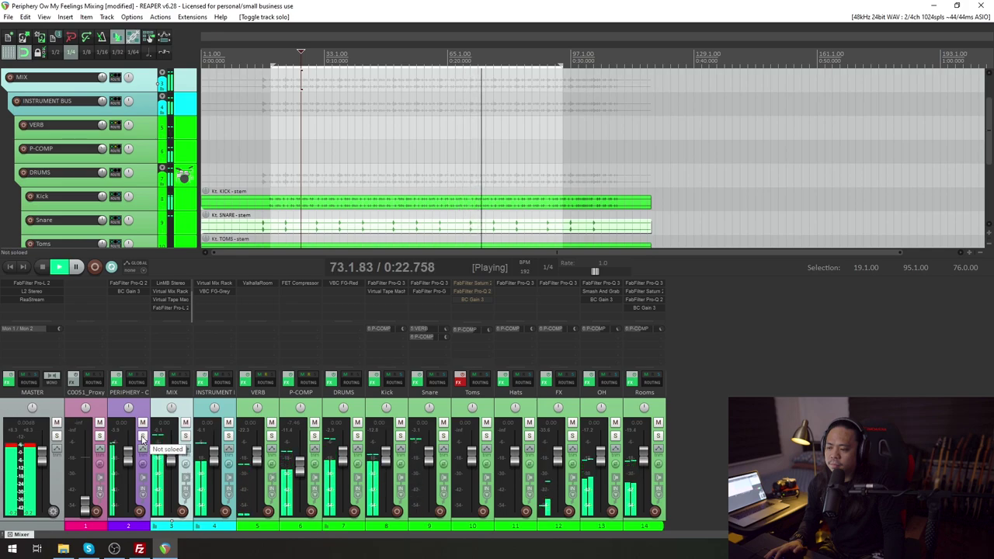
pyautogui.press('space')
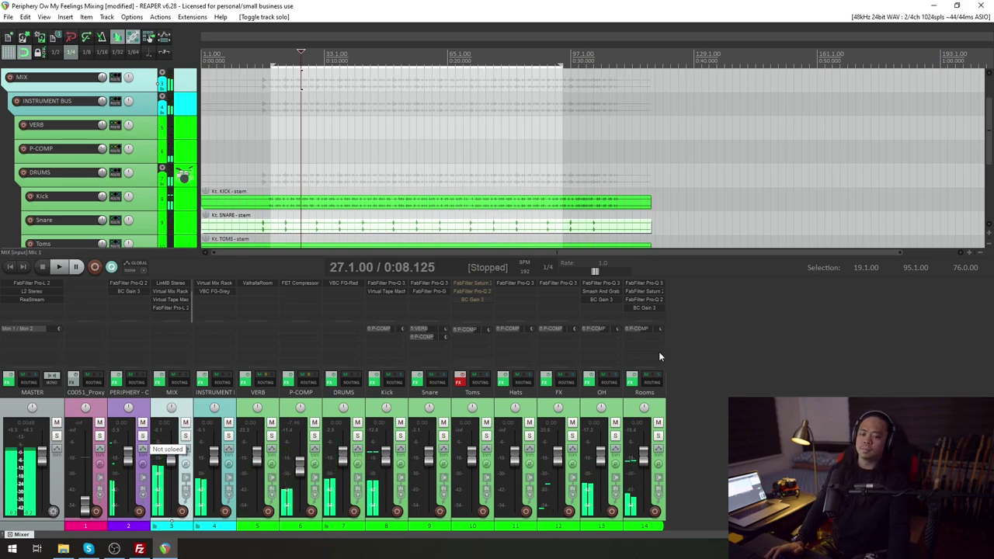